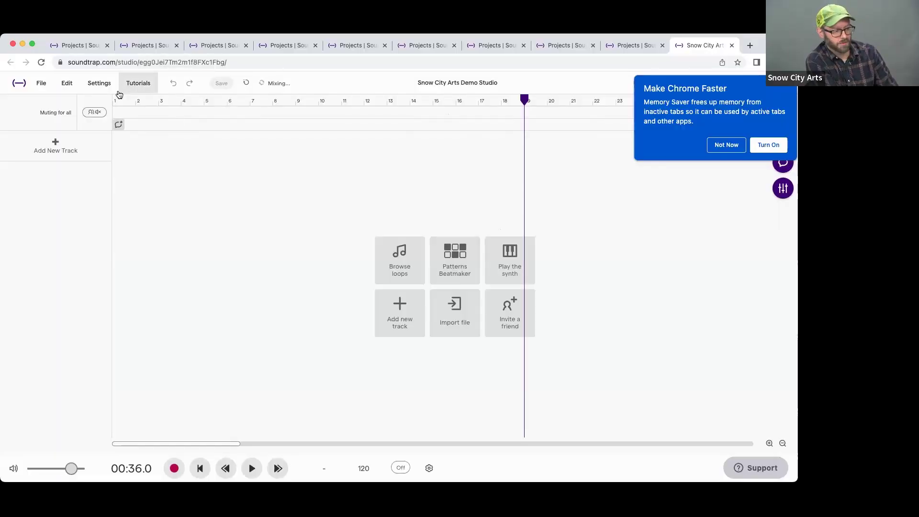
Step: Move the playhead to measures 15 and 11 on the empty timeline and return it to the start
left_click(117, 100)
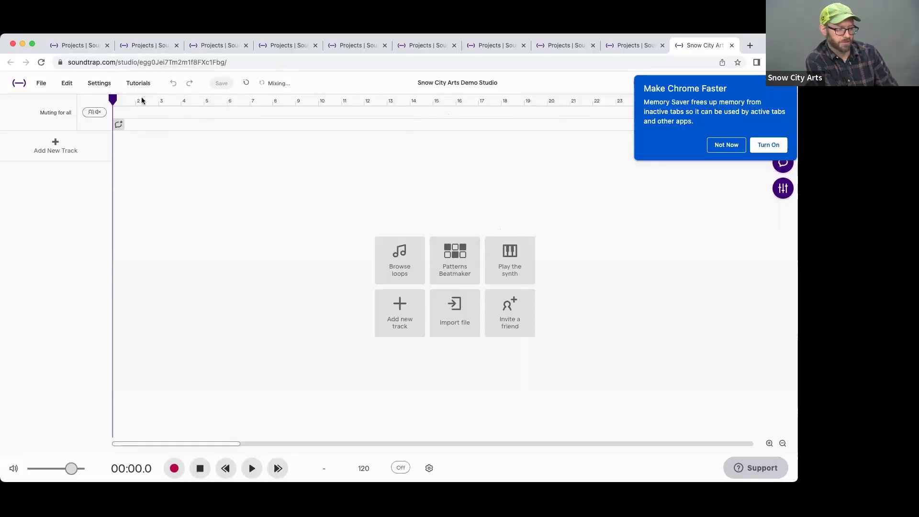
left_click(438, 212)
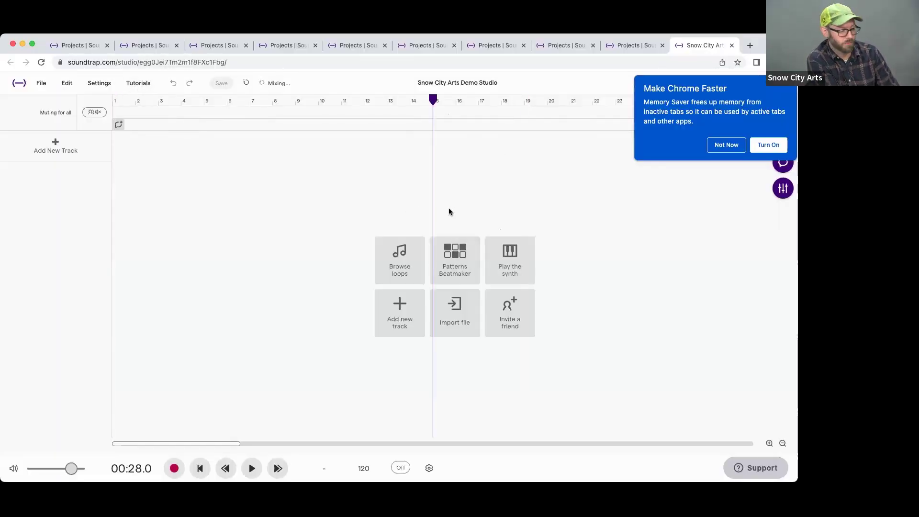
left_click(342, 191)
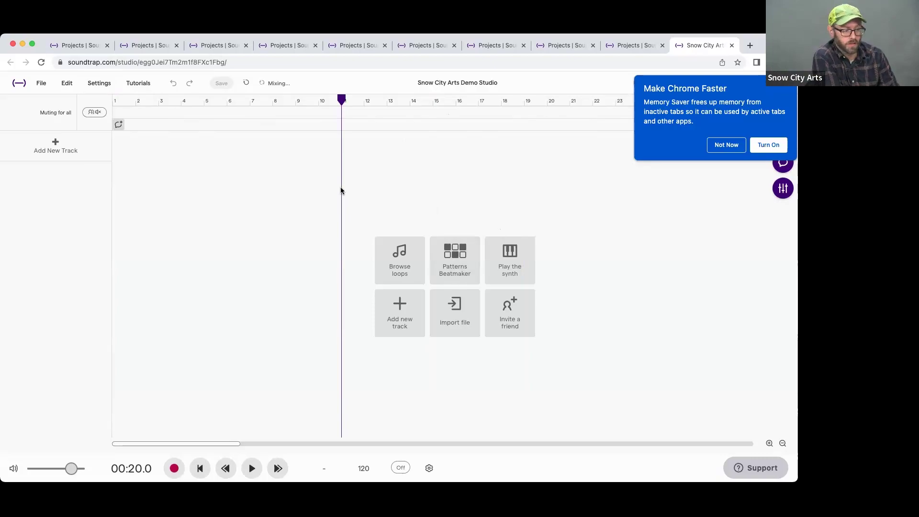
left_click(115, 99)
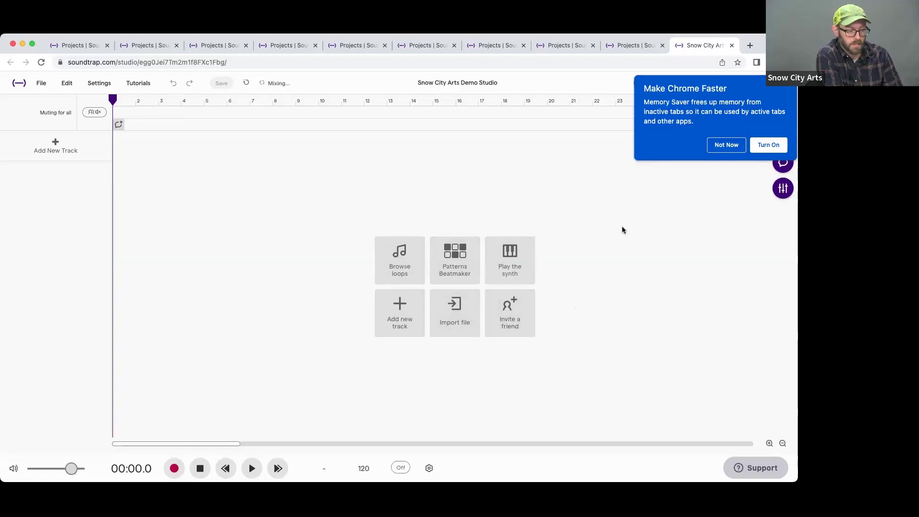
Step: Add a Patterns Beatmaker drum track and try out the Tasty kit's pads in the instrument view
left_click(450, 253)
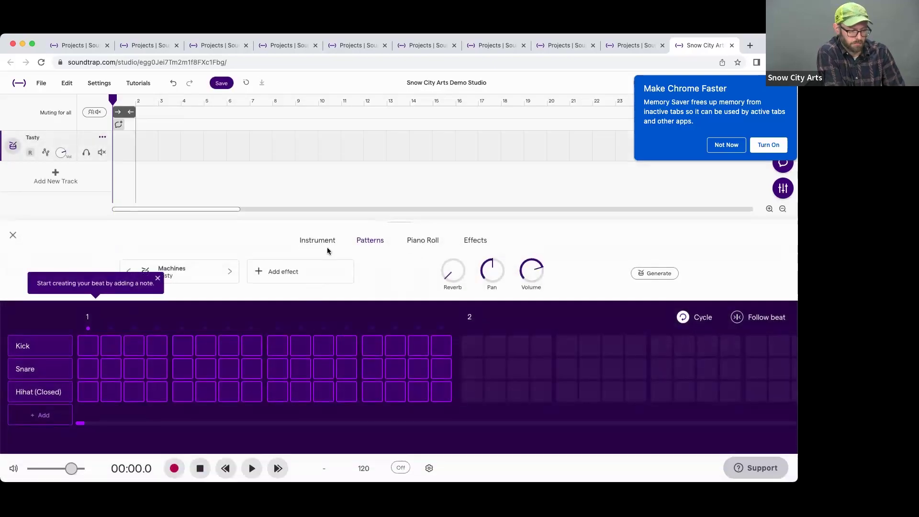
left_click(312, 243)
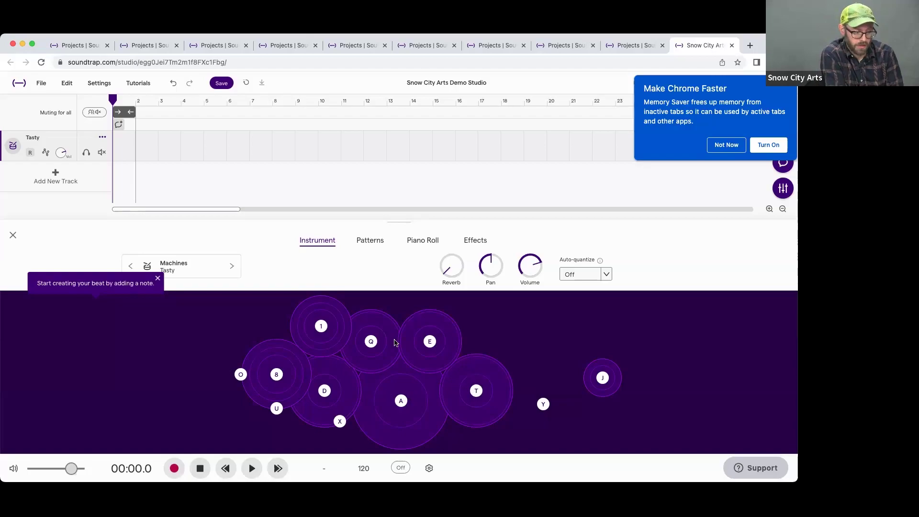
left_click(402, 404)
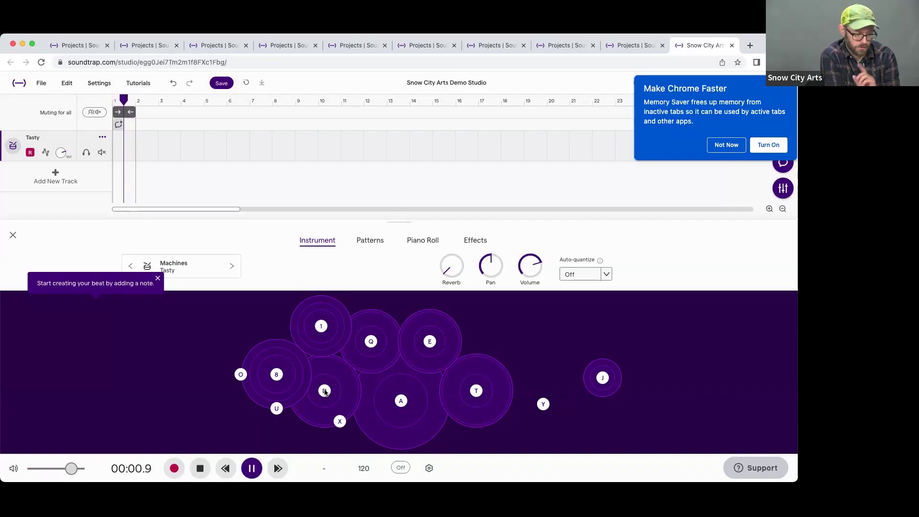
left_click(272, 379)
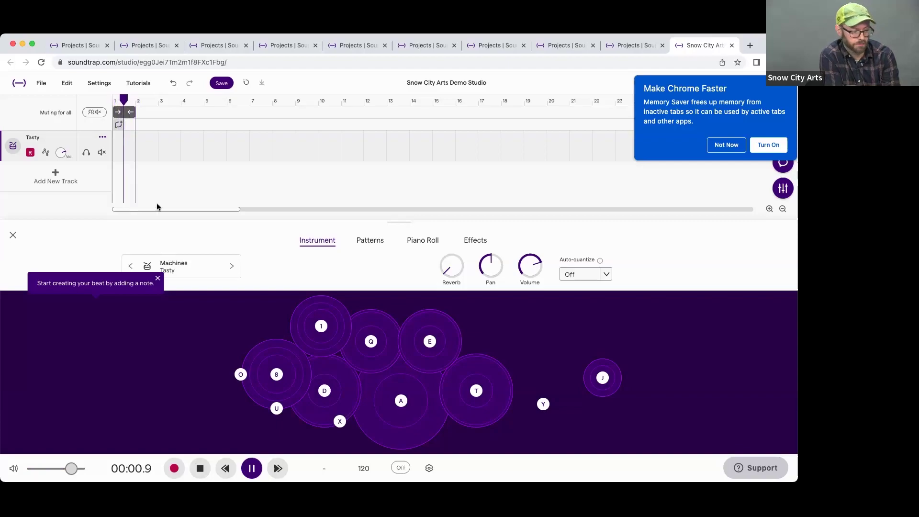
Step: Record a one-measure beat on the Tasty track using the A and D drum pads, and stop the playback
key("space")
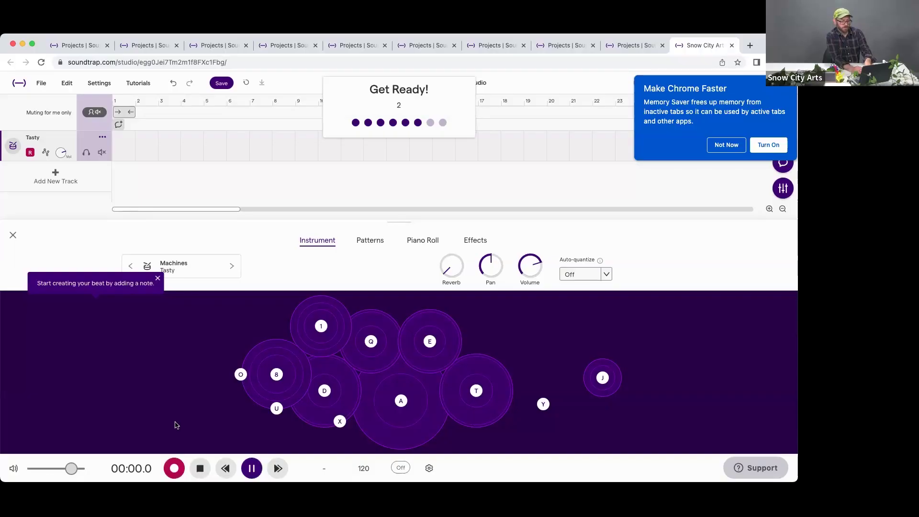
key("a")
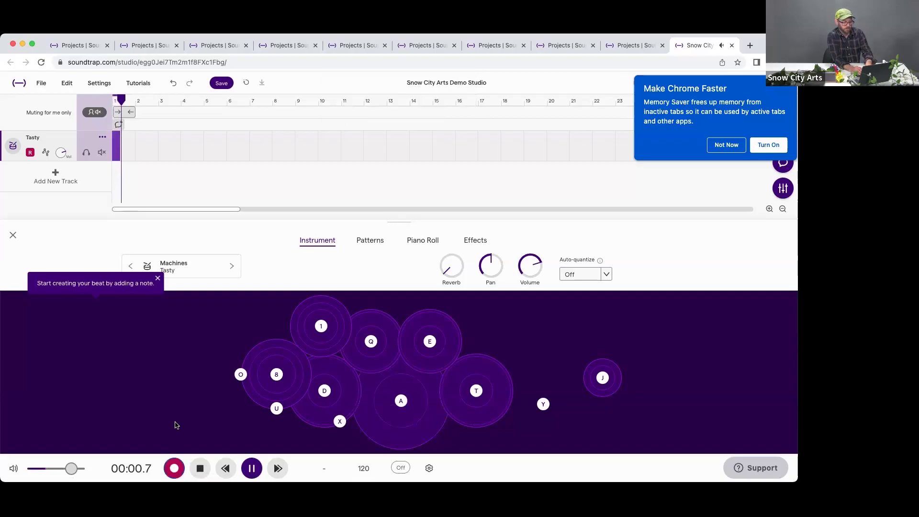
key("a")
key("d")
key("space")
key("a")
key("a")
key("space")
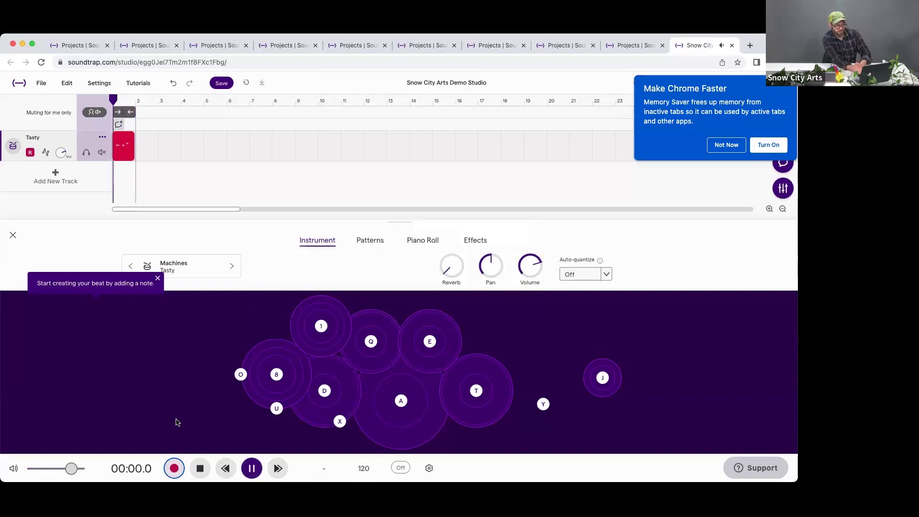
key("space")
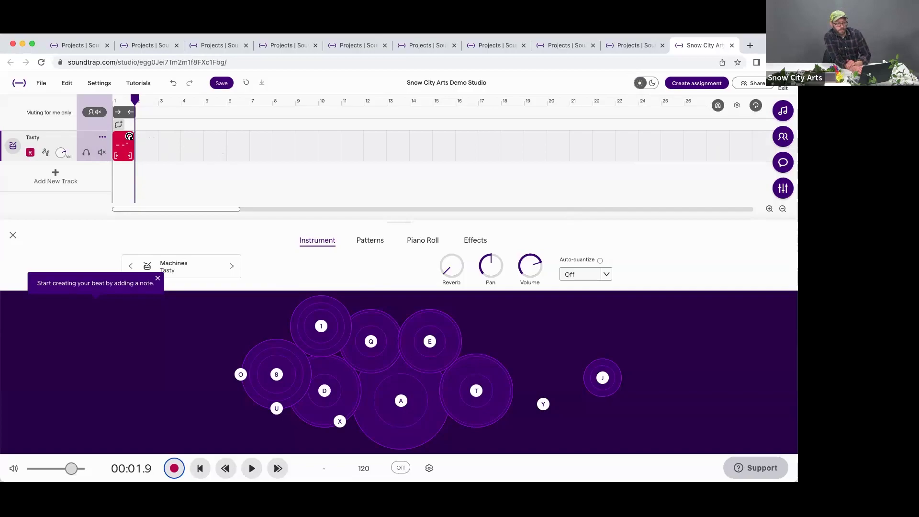
Step: Loop the recorded beat through measure 10 and play it from the start
left_click_drag(129, 136, 347, 130)
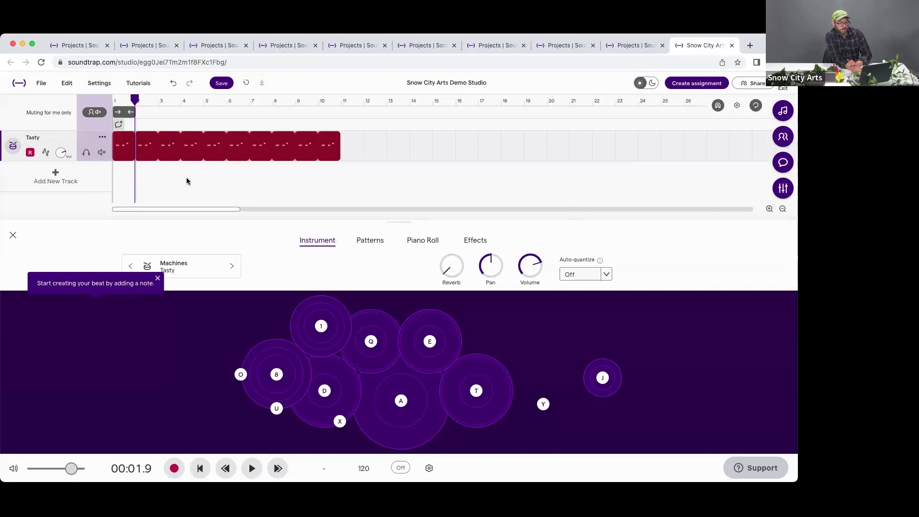
left_click(201, 468)
key("space")
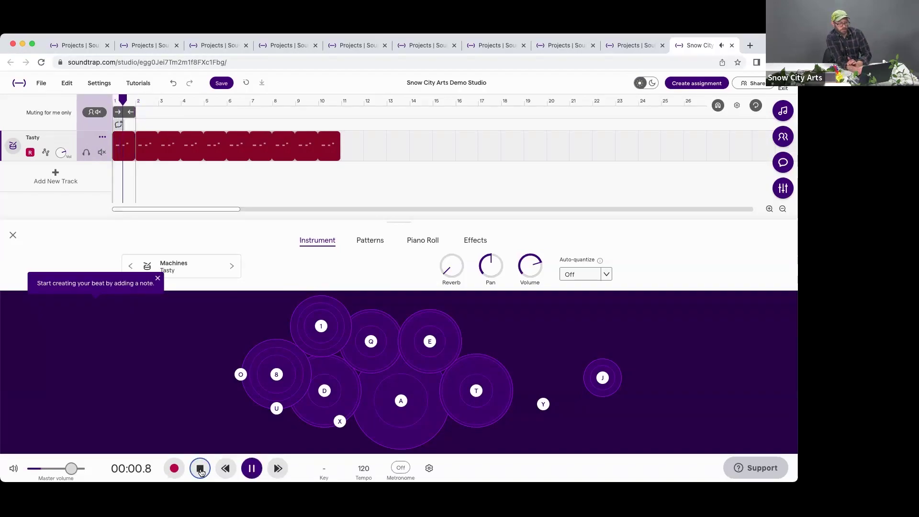
left_click(200, 469)
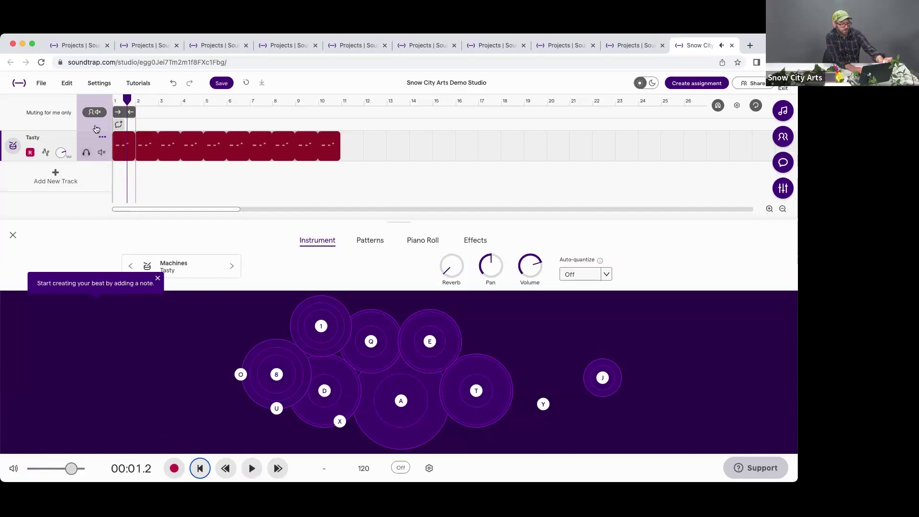
Step: Switch muting to apply for all and play the looped beat from the start
left_click(94, 112)
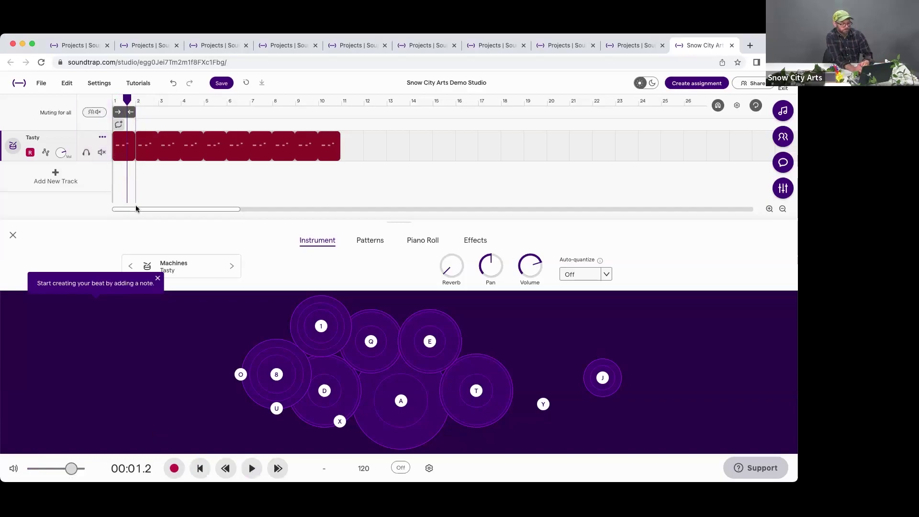
left_click(201, 469)
key("space")
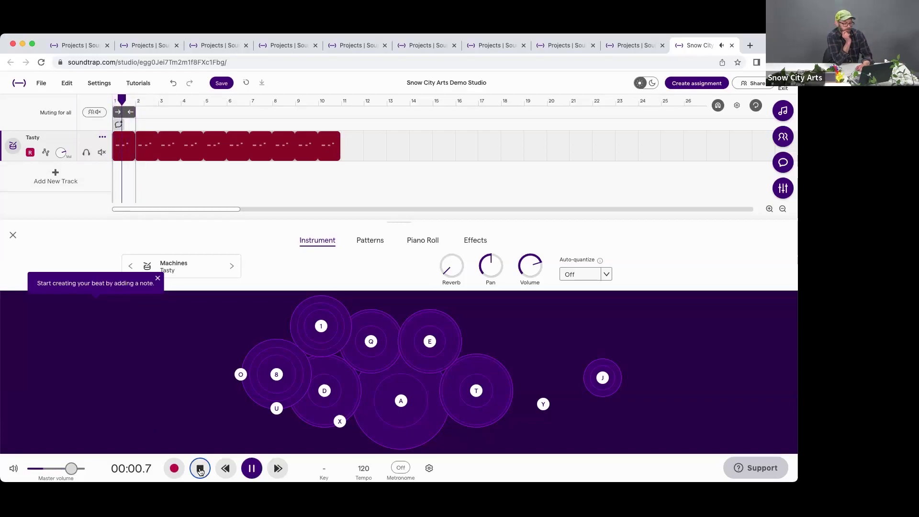
key("space")
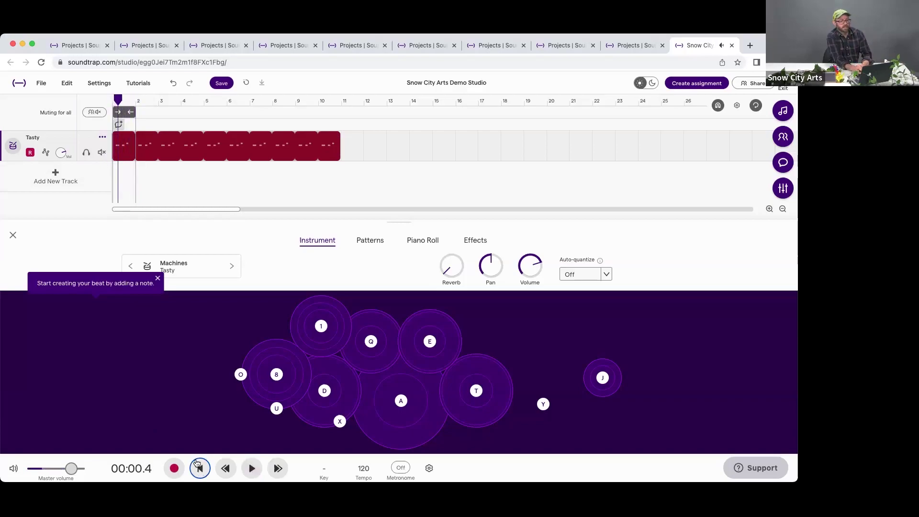
left_click(131, 111)
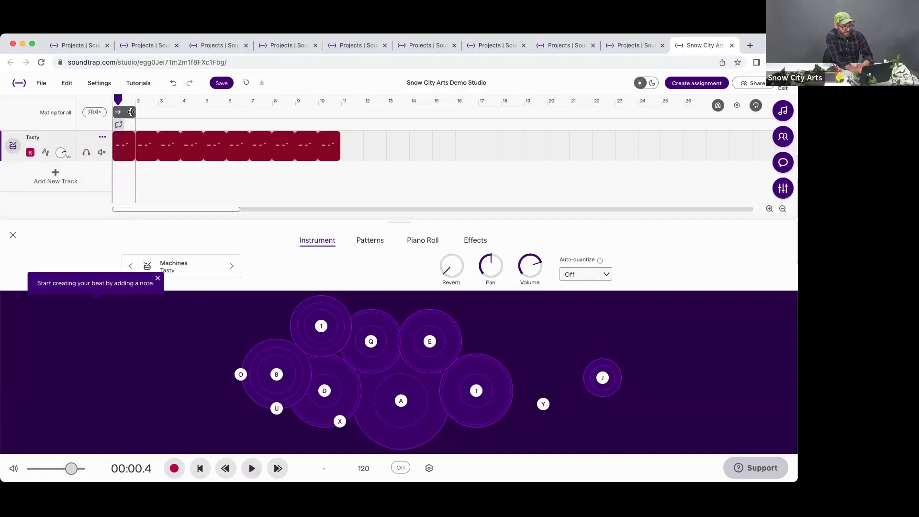
left_click(98, 112)
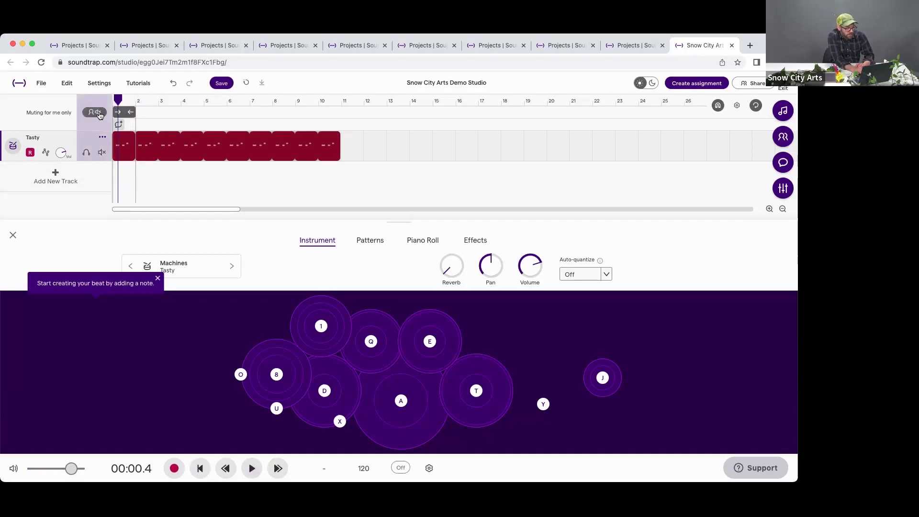
left_click(98, 112)
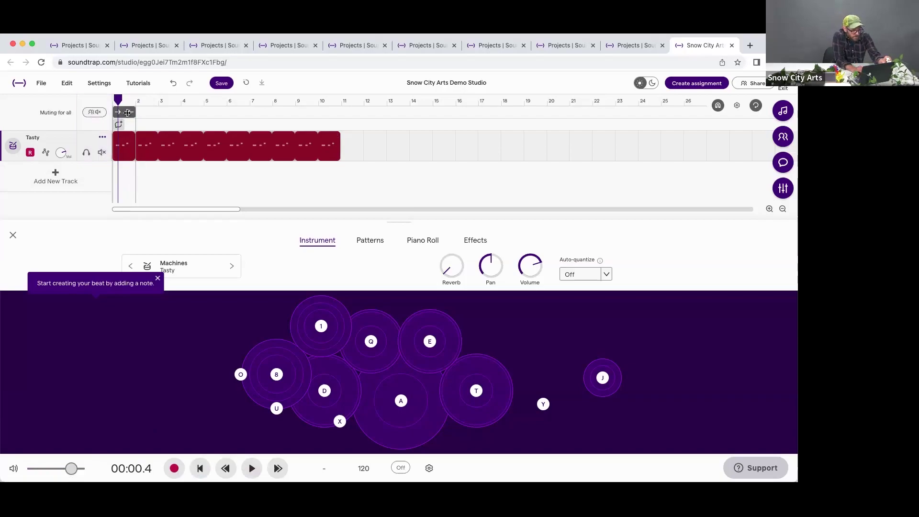
Step: Delete the looped beat from the Tasty track and return the playhead to the start
key("Delete")
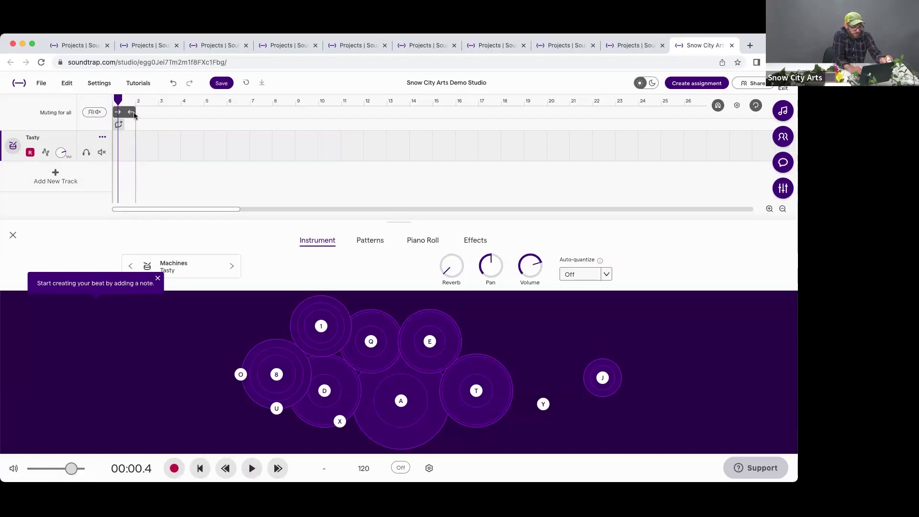
left_click(135, 114)
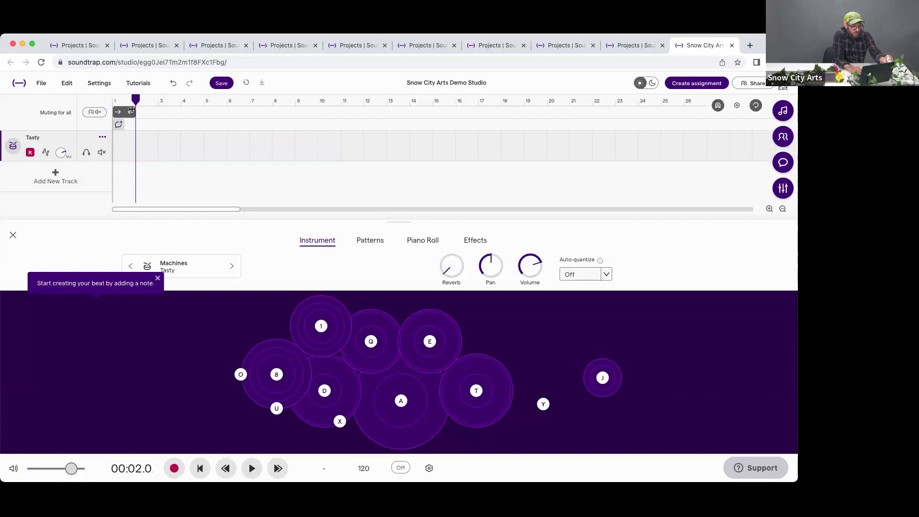
left_click(121, 104)
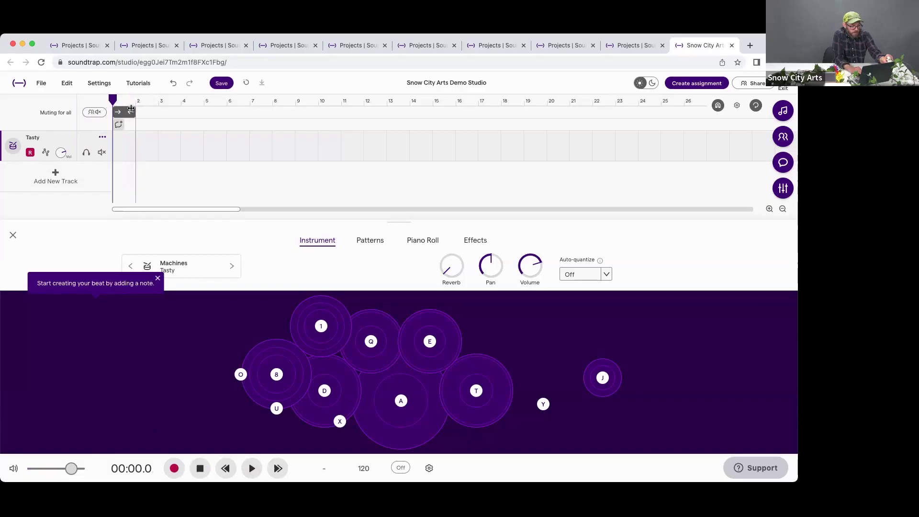
Step: Create an empty one-measure region on the Tasty track, loop it across 11 measures, and shorten it back to one
double_click(123, 146)
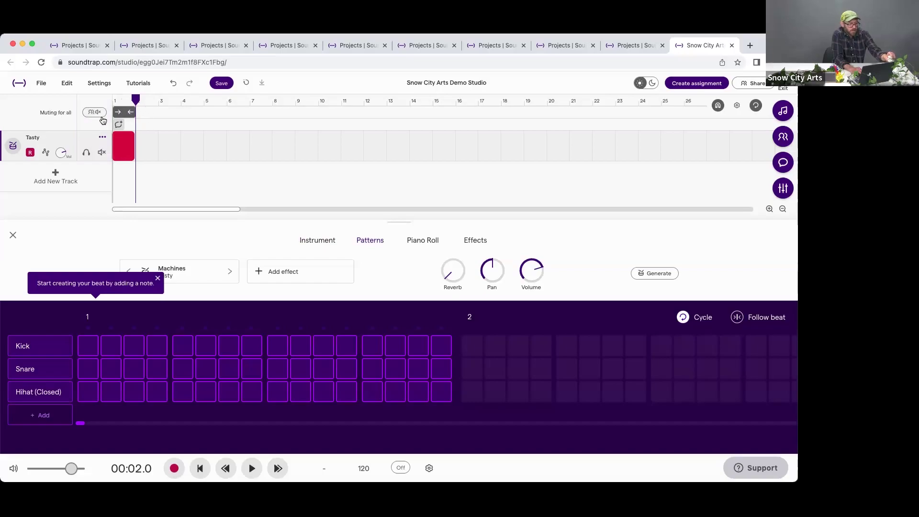
left_click_drag(129, 136, 355, 137)
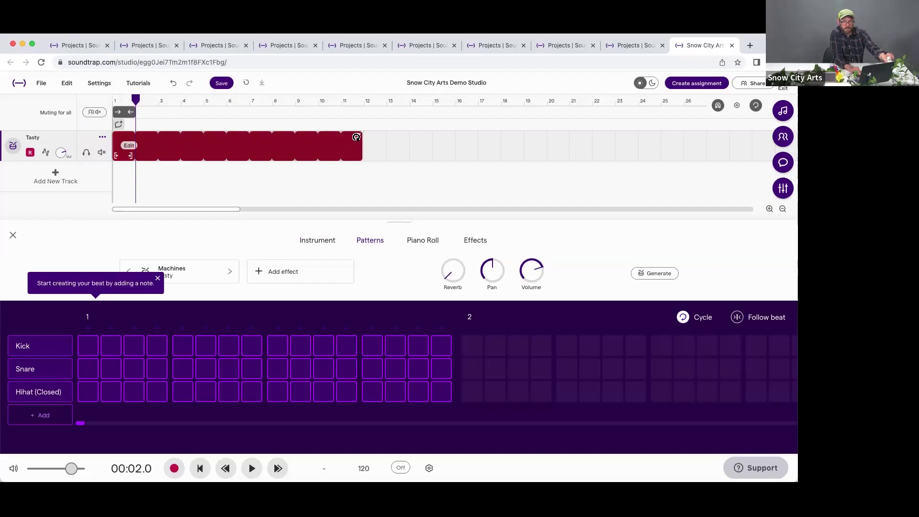
left_click_drag(356, 137, 94, 133)
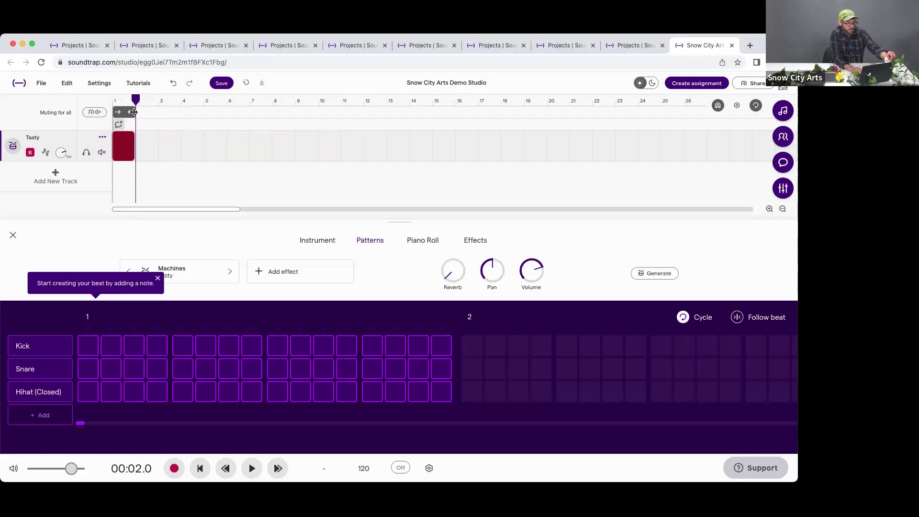
Step: Extend the cycle range to cover measures 1 through 7 and save the project
mouse_move(133, 112)
left_mouse_down()
mouse_move(269, 115)
mouse_move(116, 111)
left_mouse_up()
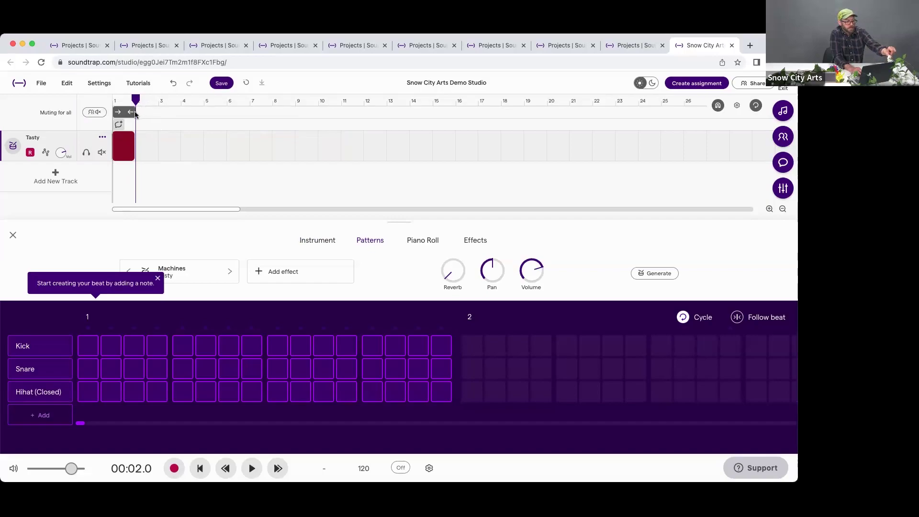
left_click_drag(137, 112, 268, 111)
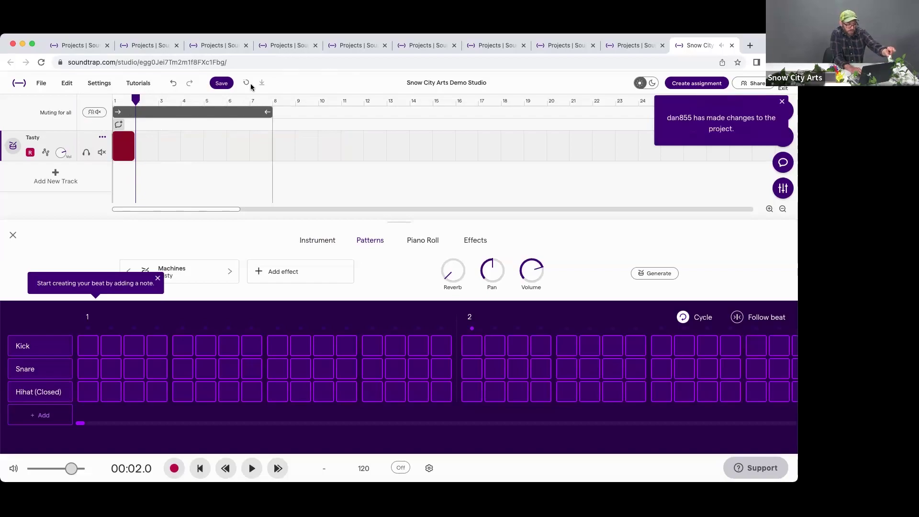
left_click(220, 83)
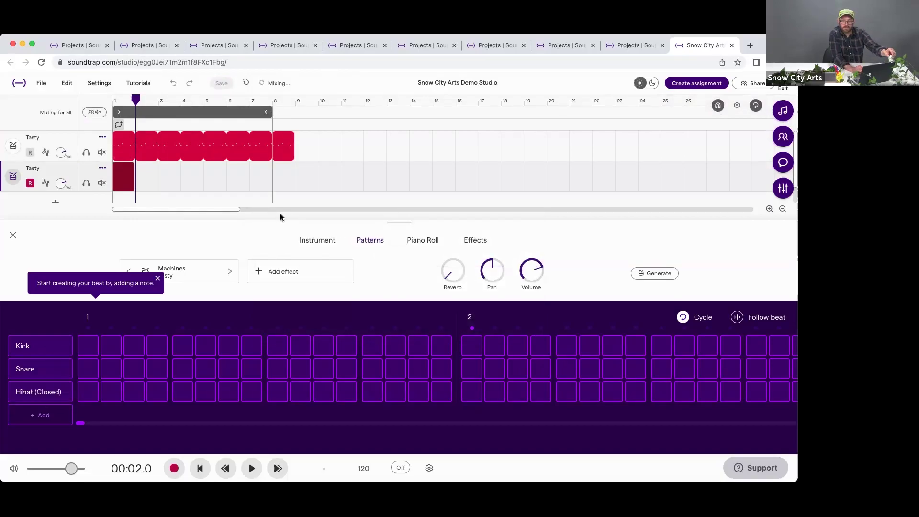
Step: Play both Tasty drum tracks from the start of the timeline and stop playback
left_click(113, 100)
key("space")
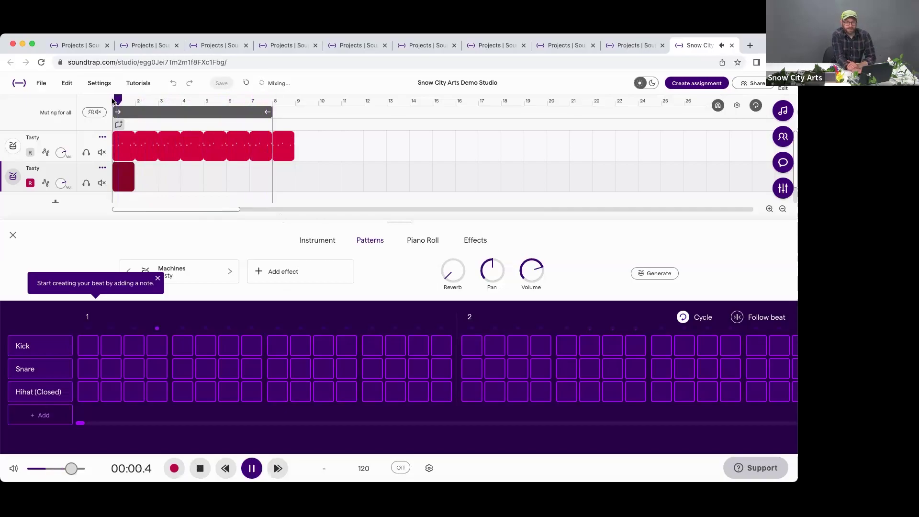
key("space")
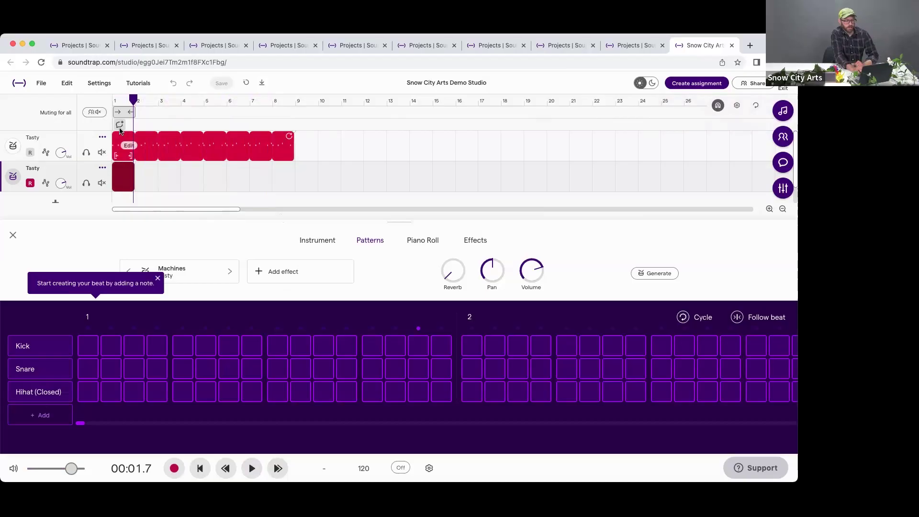
Step: Show the drum pads for the lower Tasty track and extend its empty region to two measures
mouse_move(133, 177)
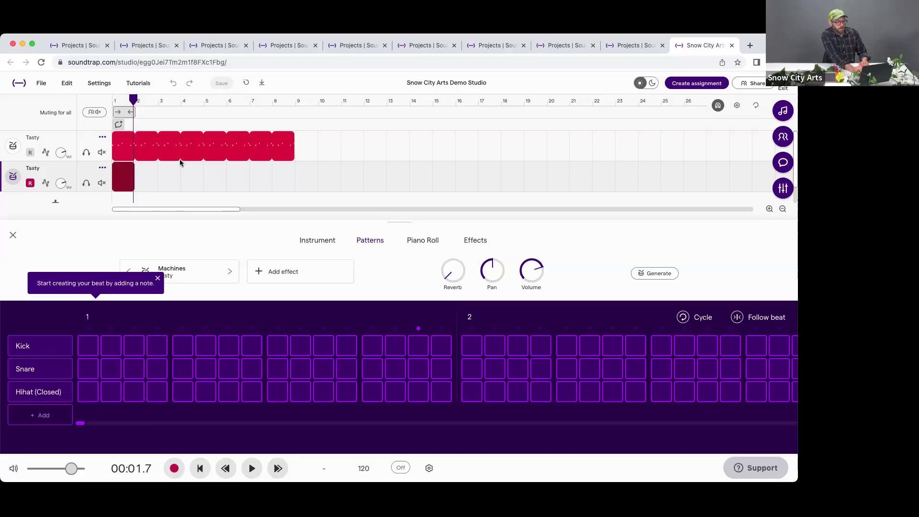
left_click(312, 241)
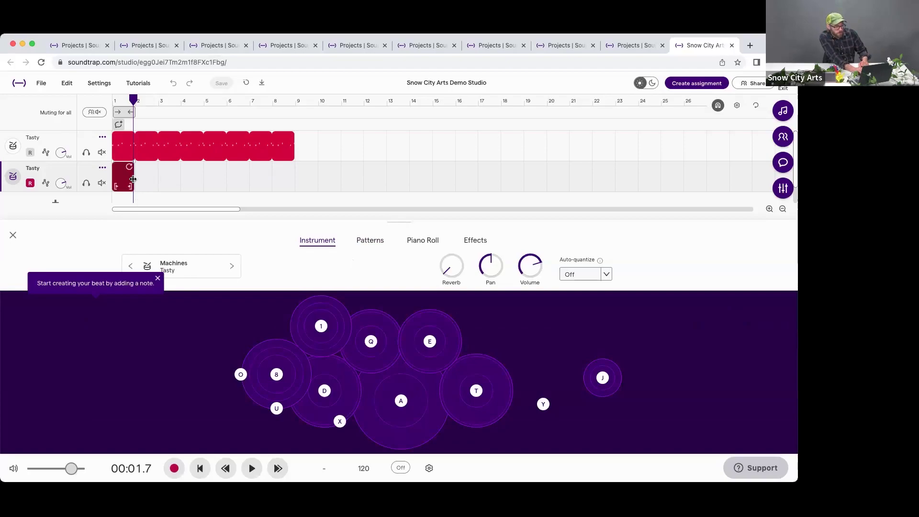
left_click_drag(136, 179, 153, 180)
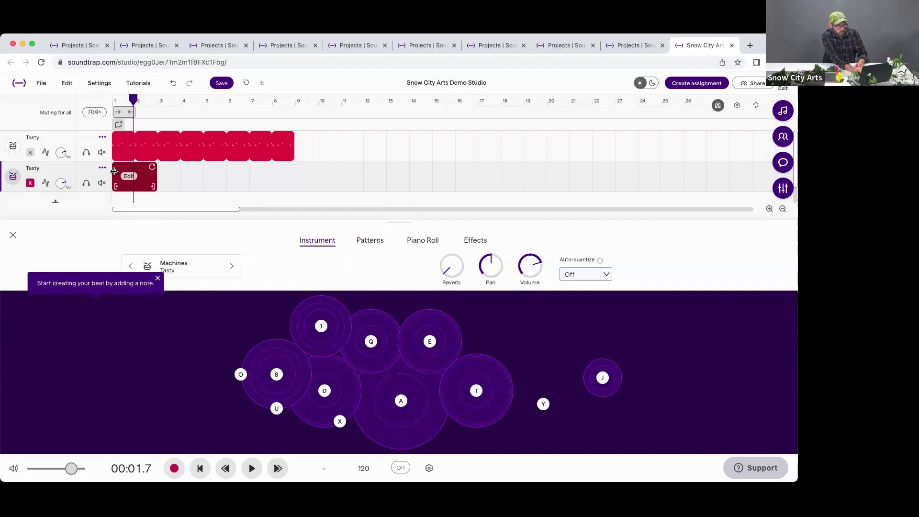
Step: Record a beat on the lower Tasty track from the start of the timeline, alternating the A and D pads
left_click(115, 102)
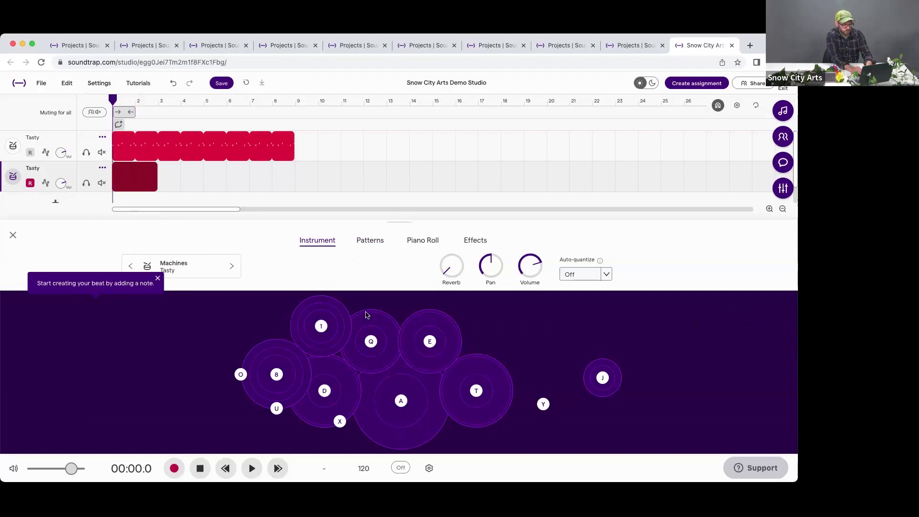
left_click(174, 468)
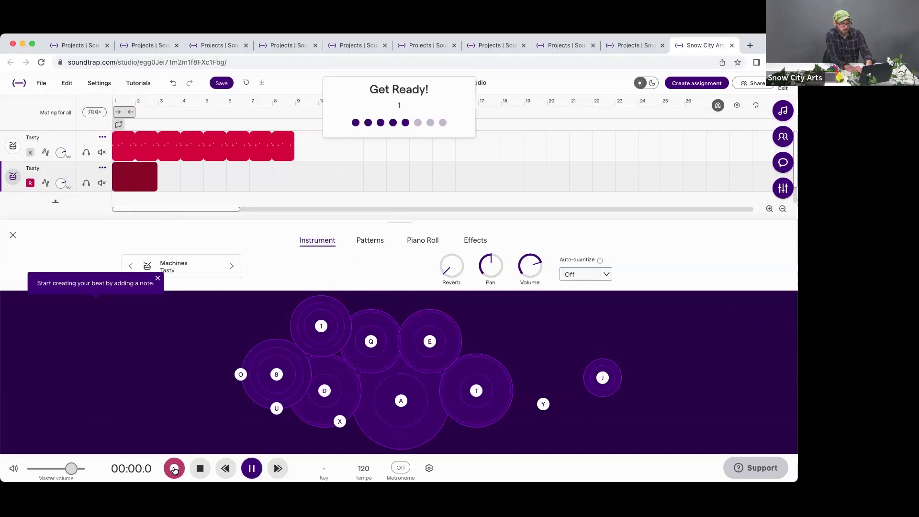
key("a")
key("d")
key("a")
key("d")
left_click(174, 469)
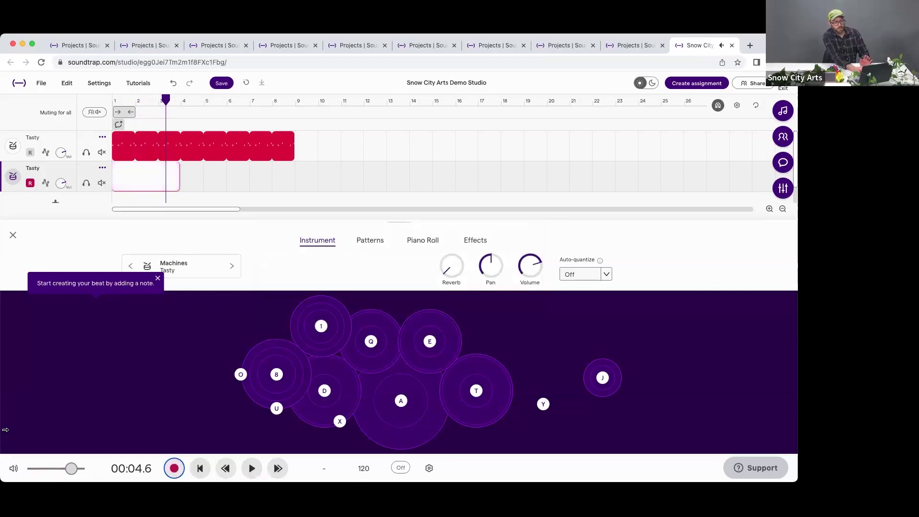
Step: Loop the recorded region on the lower Tasty track through measure 8, to the end of the upper track's regions
mouse_move(178, 177)
left_click_drag(179, 177, 283, 172)
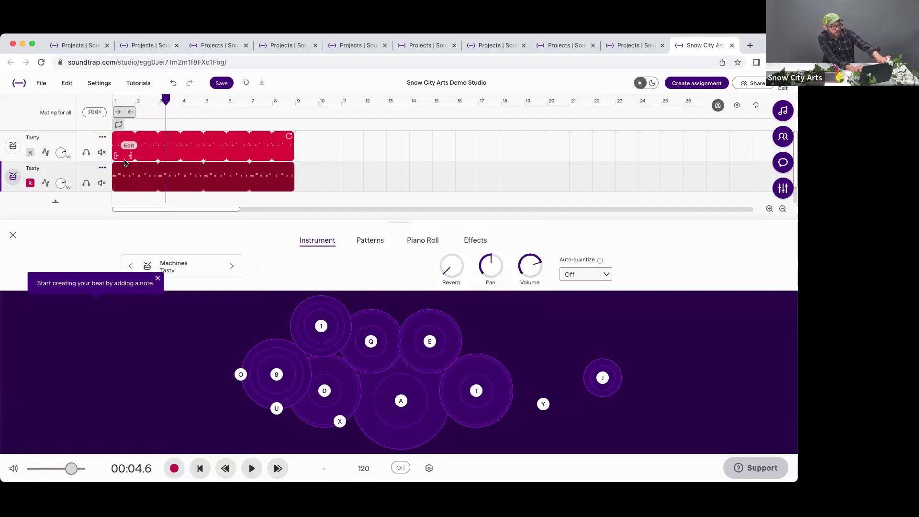
mouse_move(123, 168)
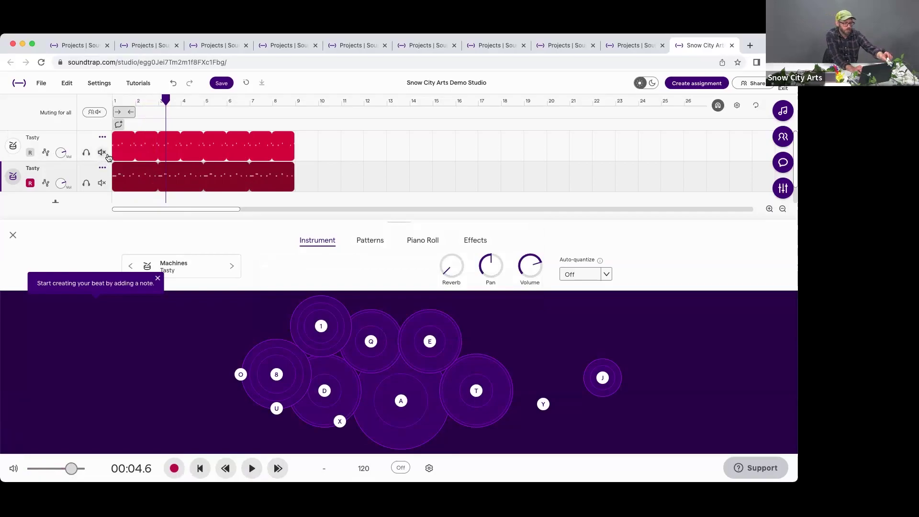
Step: Solo the lower Tasty track, play it from the start of the timeline and stop playback
left_click(86, 184)
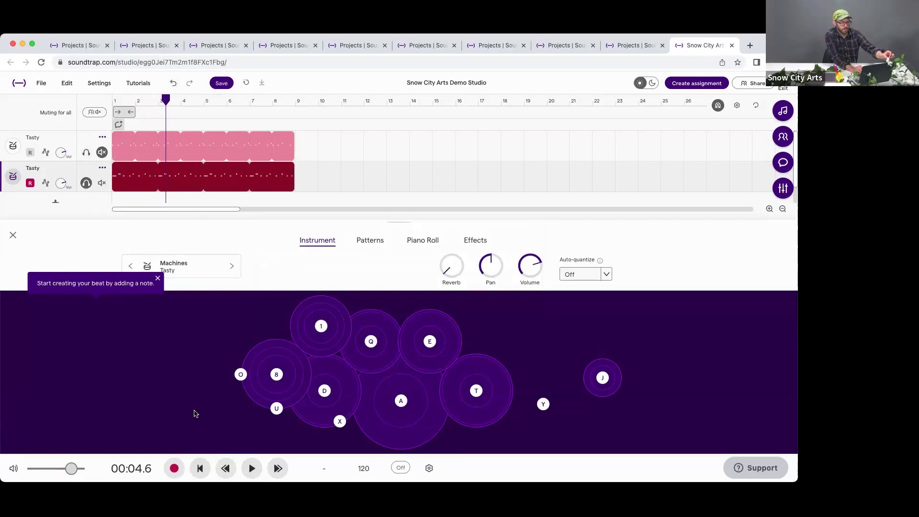
left_click(202, 473)
key("space")
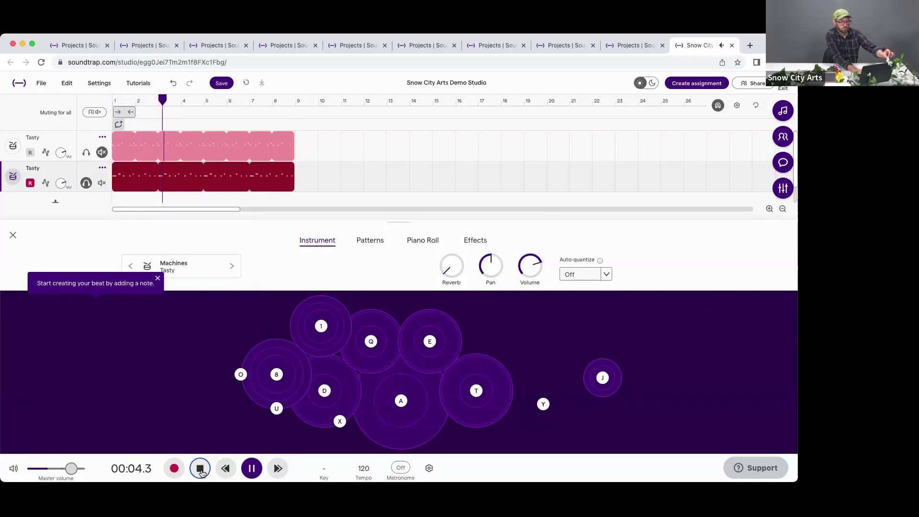
left_click(201, 472)
Step: Delete the recorded region and its loops from the lower Tasty track
mouse_move(187, 182)
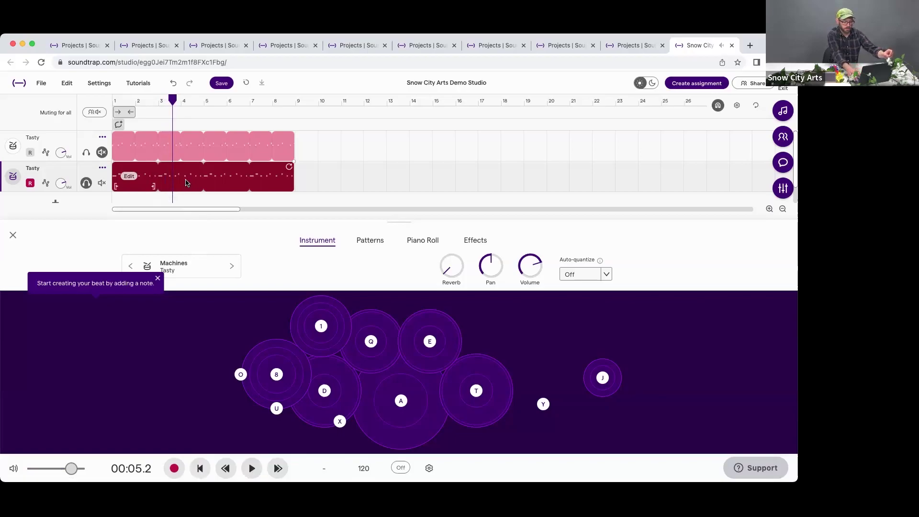
key("Delete")
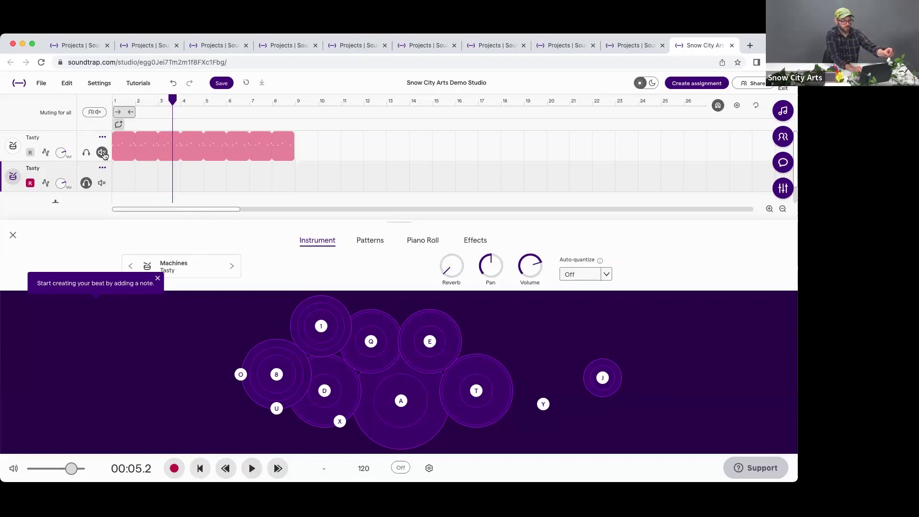
Step: Solo and play the upper Tasty track, then stop playback and mute that track
left_click(86, 152)
key("space")
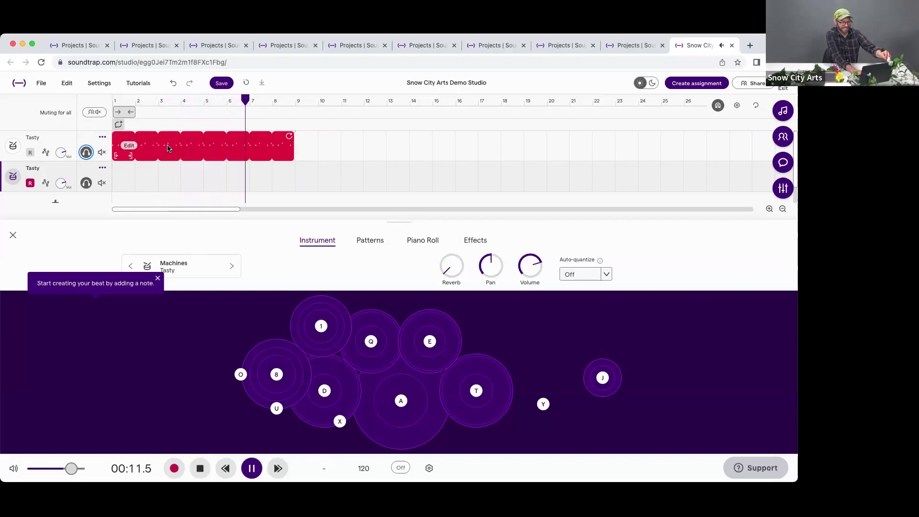
key("space")
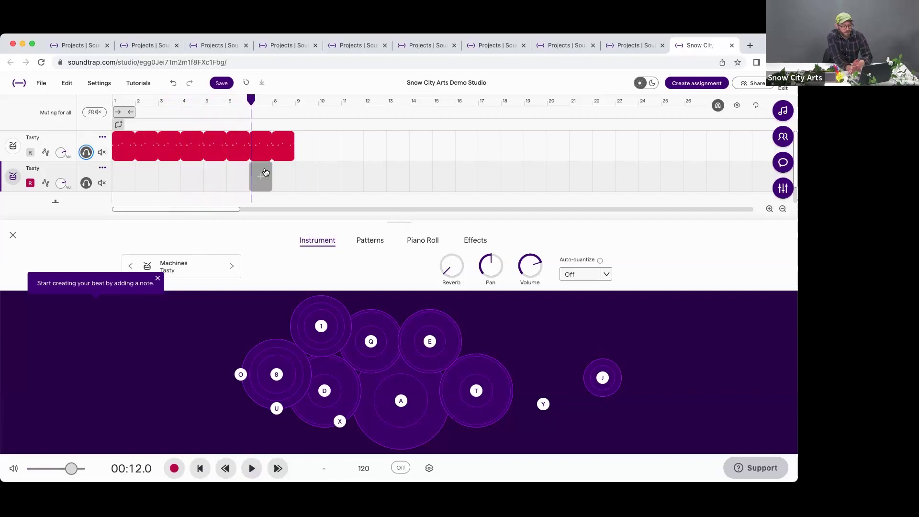
left_click(101, 152)
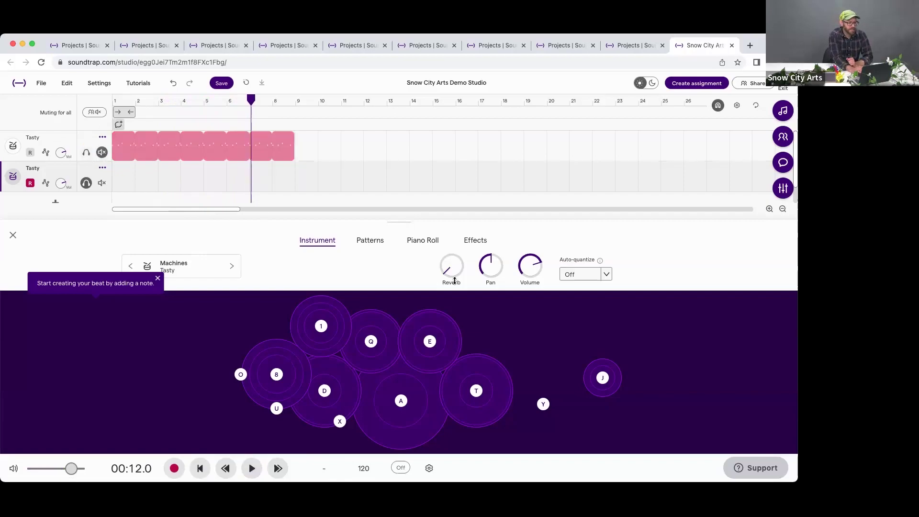
Step: Show the pattern grid for the lower Tasty track and create an empty two-measure region starting at measure 1
left_click(369, 243)
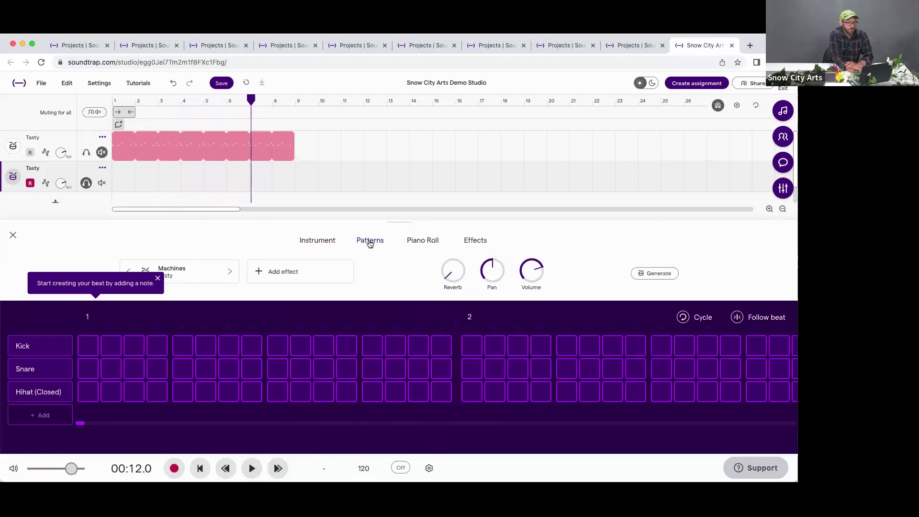
left_click(124, 181)
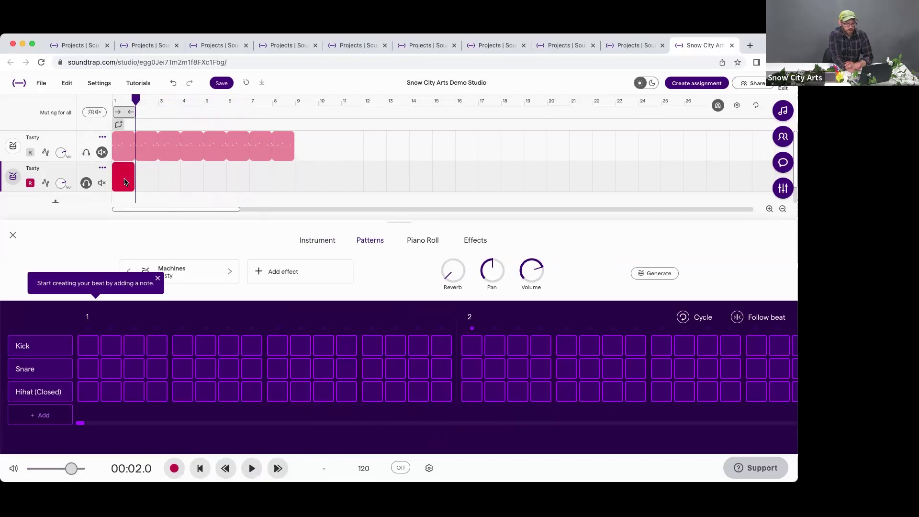
mouse_move(127, 177)
left_click(127, 182)
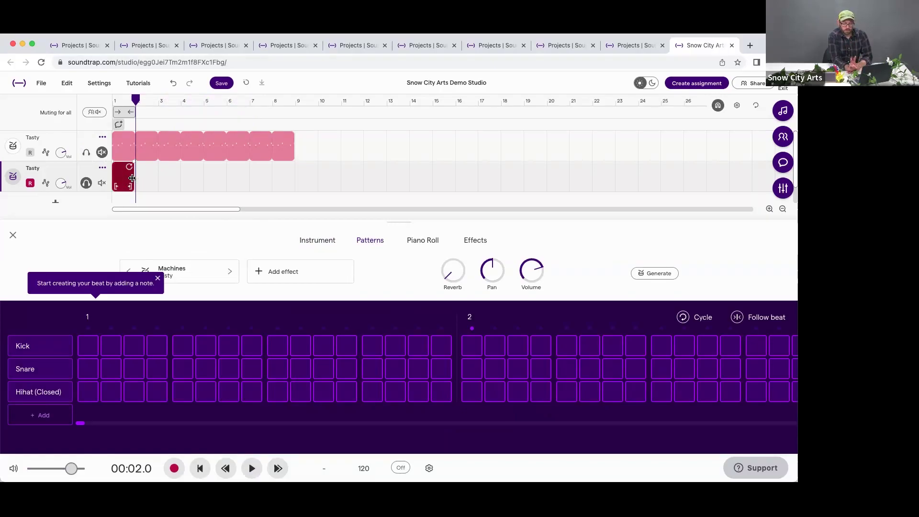
left_click_drag(132, 178, 149, 178)
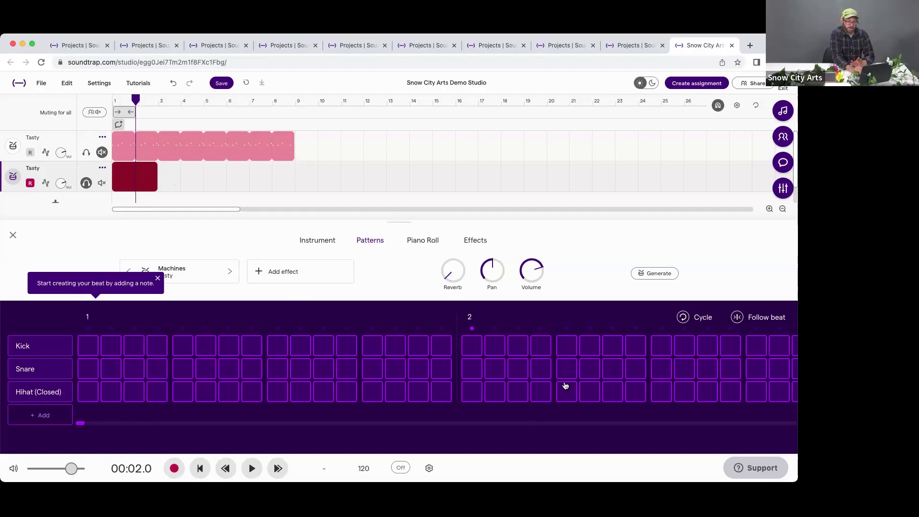
Step: Fill both measures of the pattern with kicks on beats 1 and 3 and snares on beats 2 and 4
left_click(88, 344)
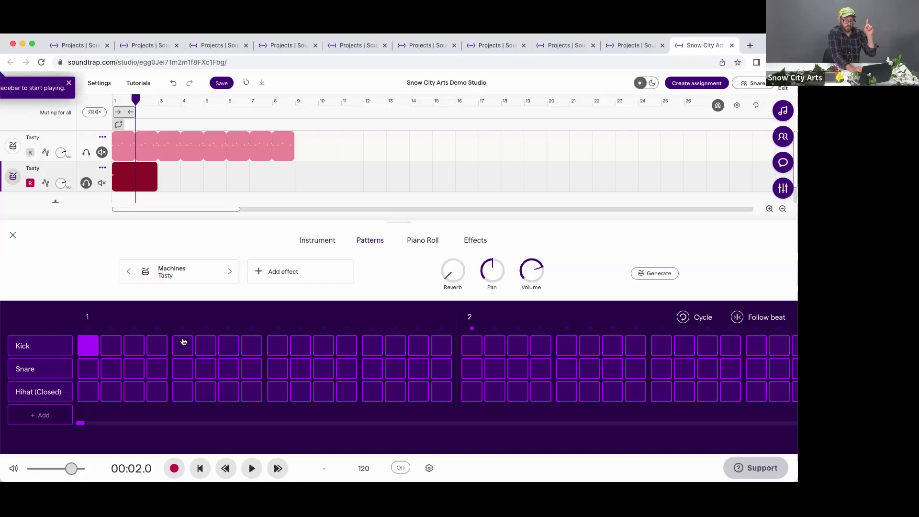
left_click(186, 368)
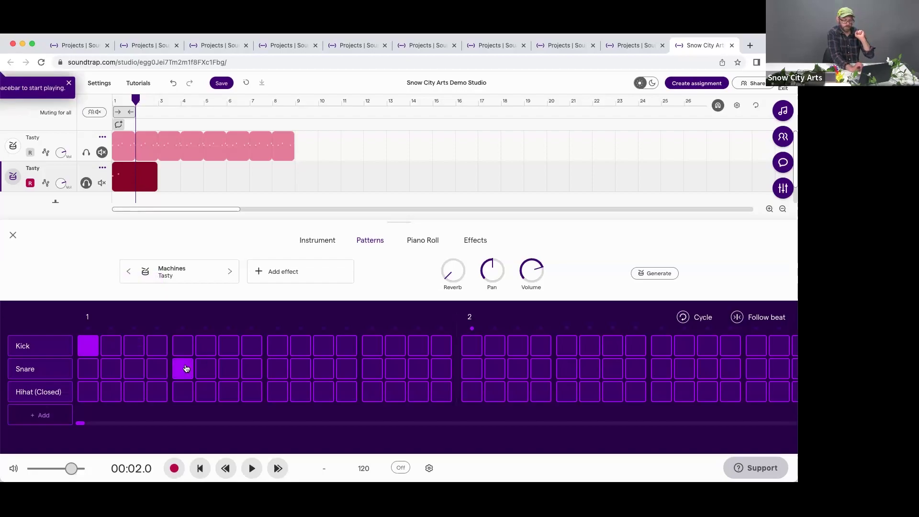
left_click(279, 351)
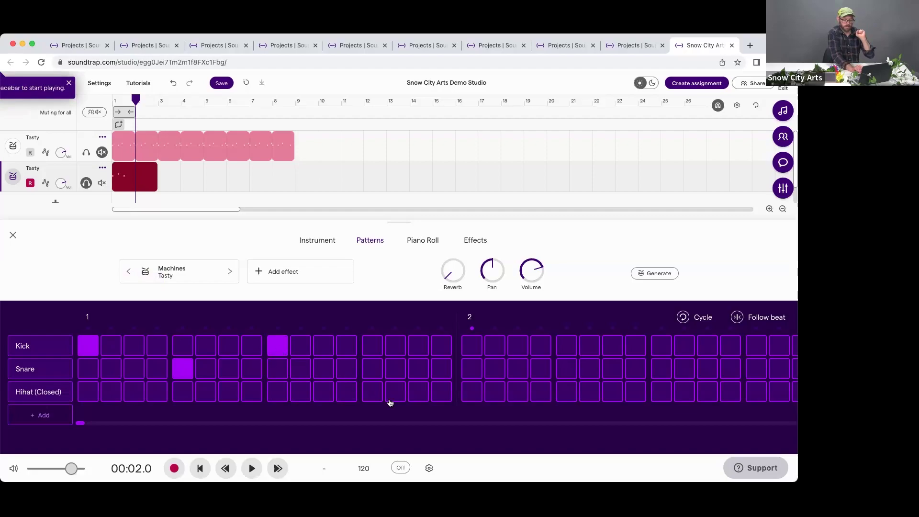
left_click(374, 371)
left_click(474, 345)
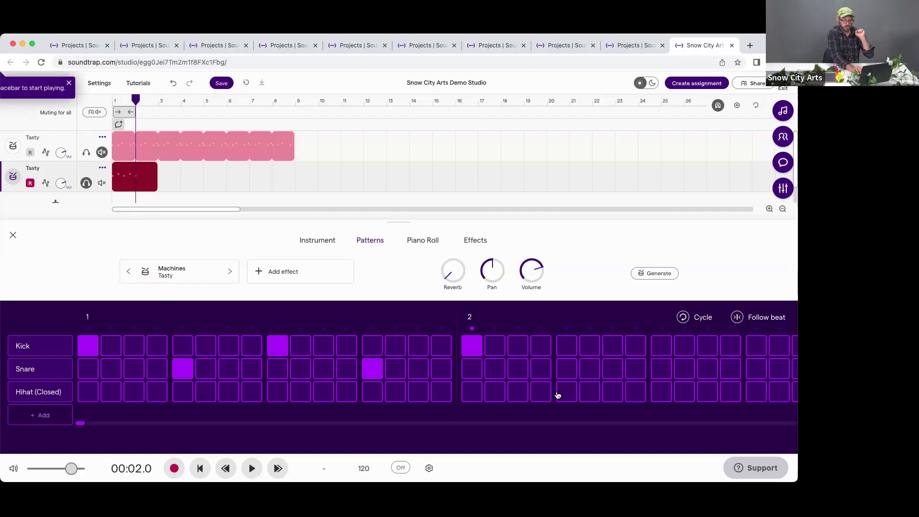
left_click(566, 370)
left_click(662, 347)
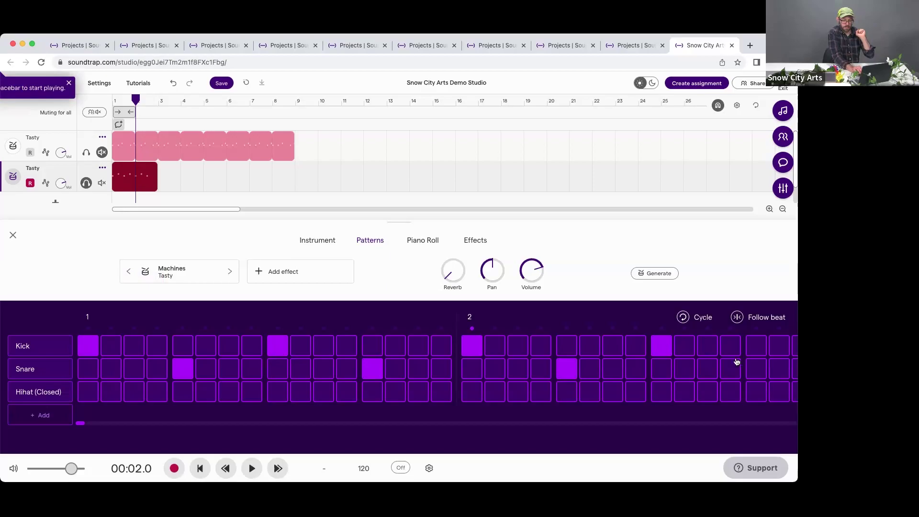
left_click(757, 374)
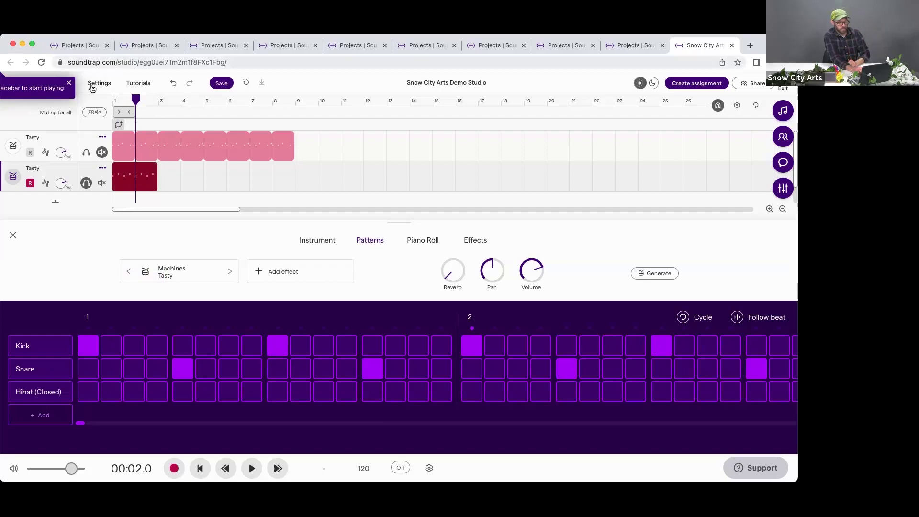
Step: Play the kick and snare pattern from the start of the timeline and stop playback
left_click(113, 98)
key("space")
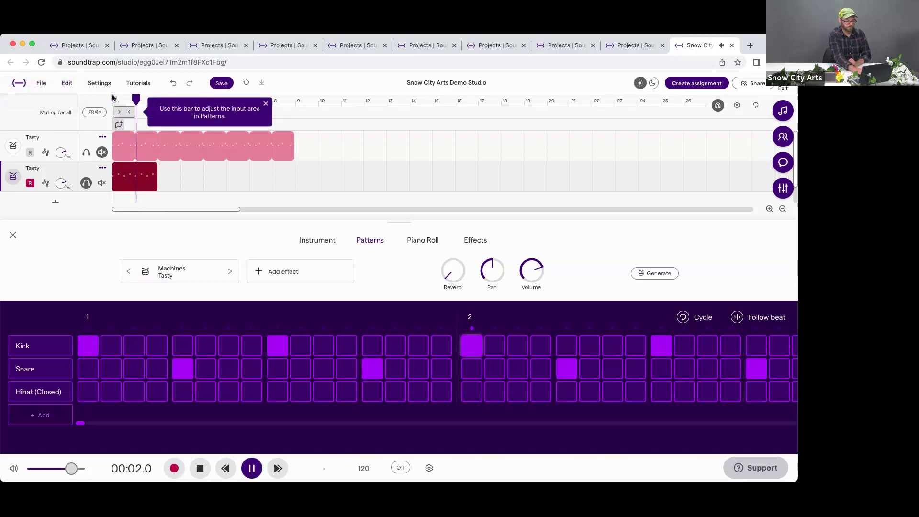
key("space")
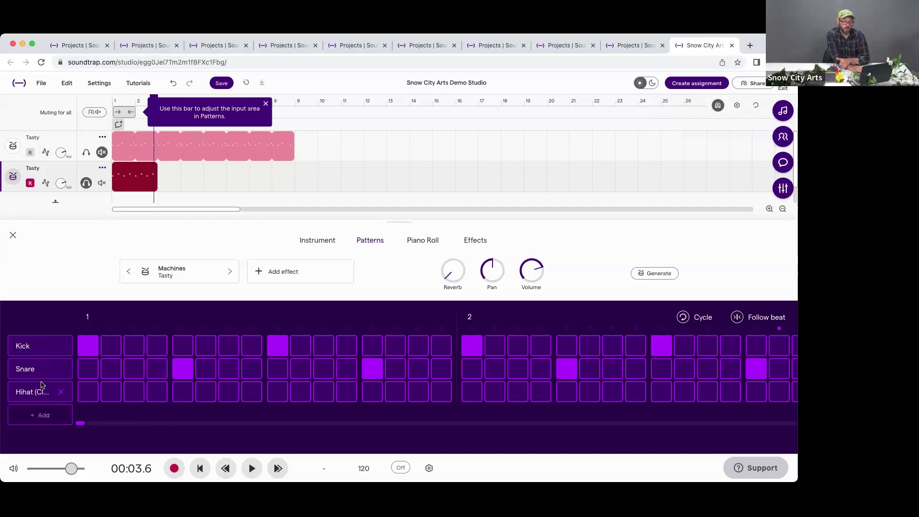
Step: Add Hihat (Open) and Crash rows to the drum pattern grid
left_click(43, 416)
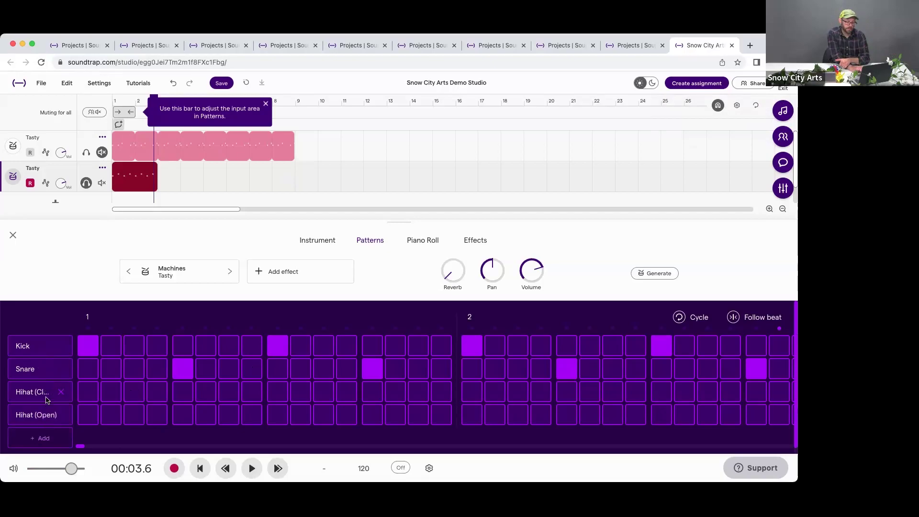
left_click(41, 441)
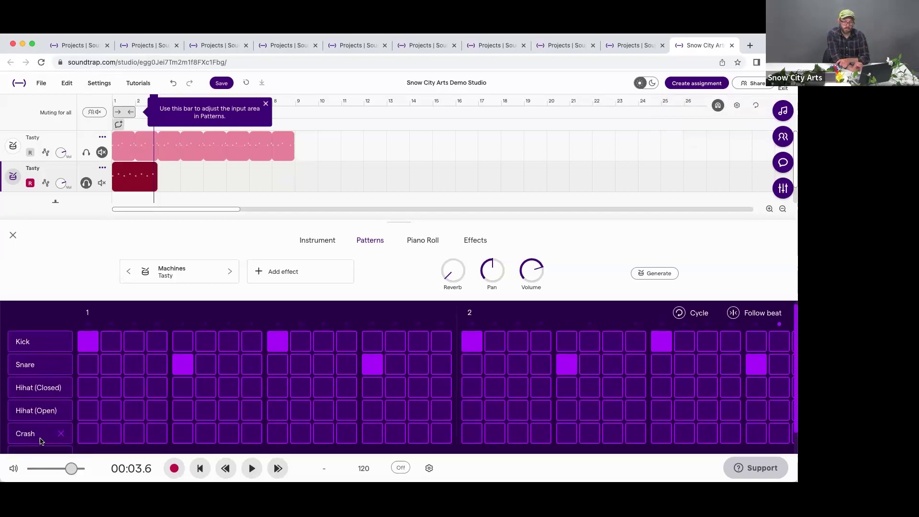
Step: In measure 1, add closed hi-hat hits on steps 3, 7 and 13 and an open hi-hat hit on step 10
left_click(133, 391)
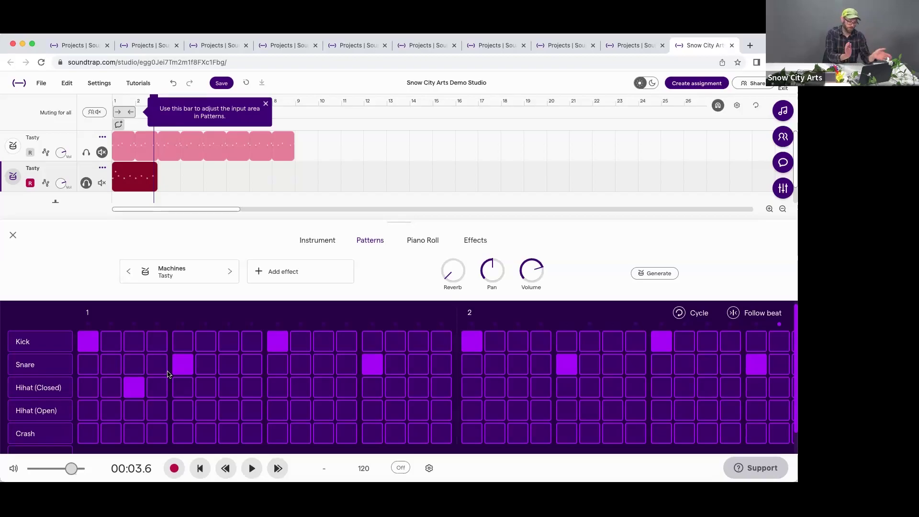
left_click(229, 387)
left_click(300, 415)
left_click(378, 394)
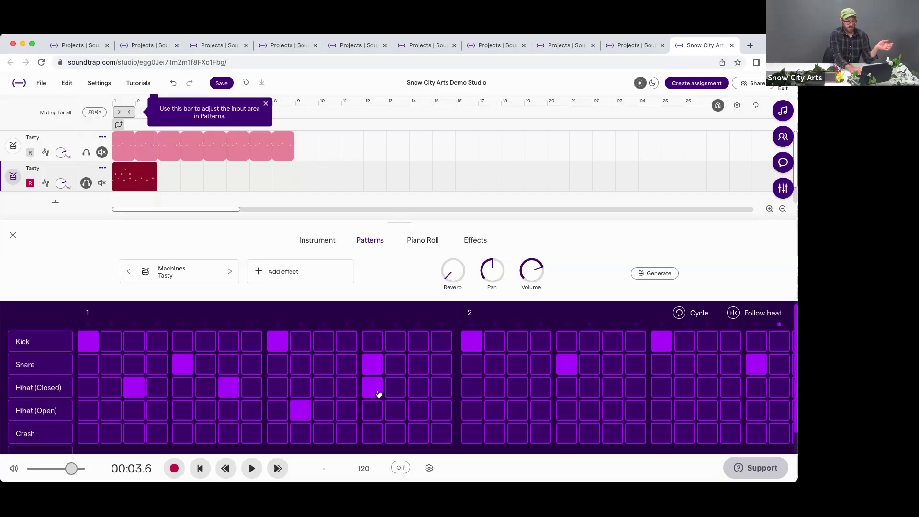
Step: In measure 2, add closed hi-hats on steps 2 and 7 and open hi-hats on 4, 12 and 14; add a measure 1 crash on step 16
left_click(497, 396)
left_click(545, 416)
left_click(619, 388)
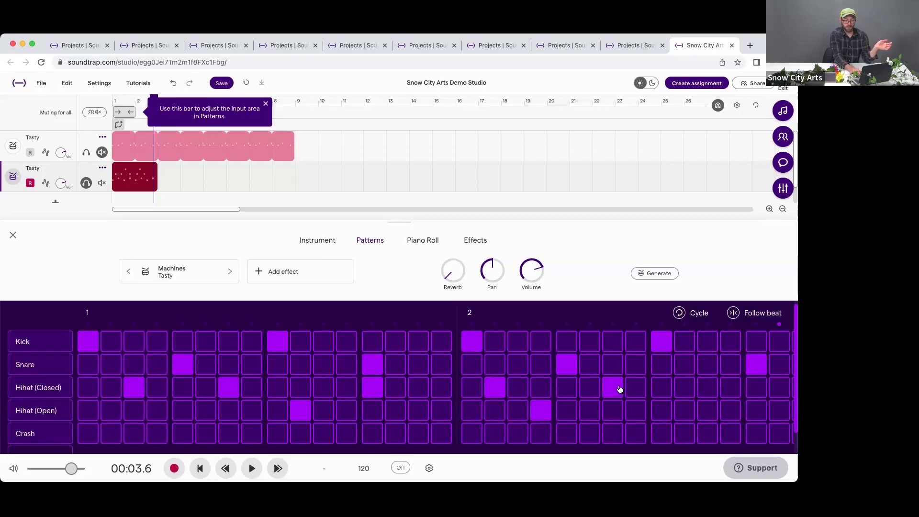
left_click(724, 410)
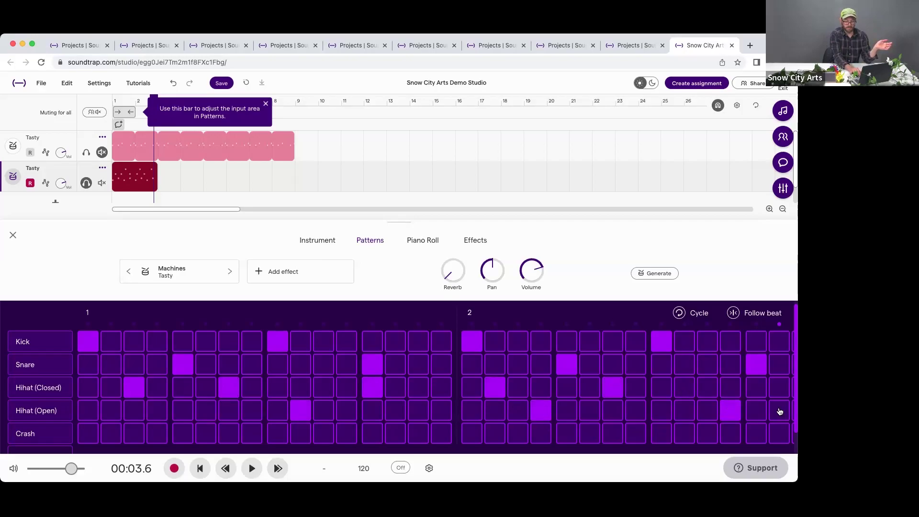
left_click(777, 413)
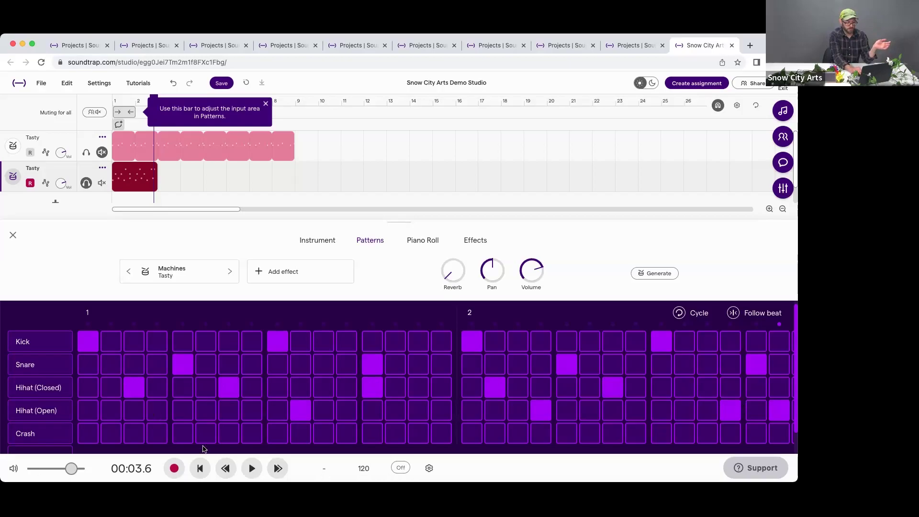
left_click(442, 435)
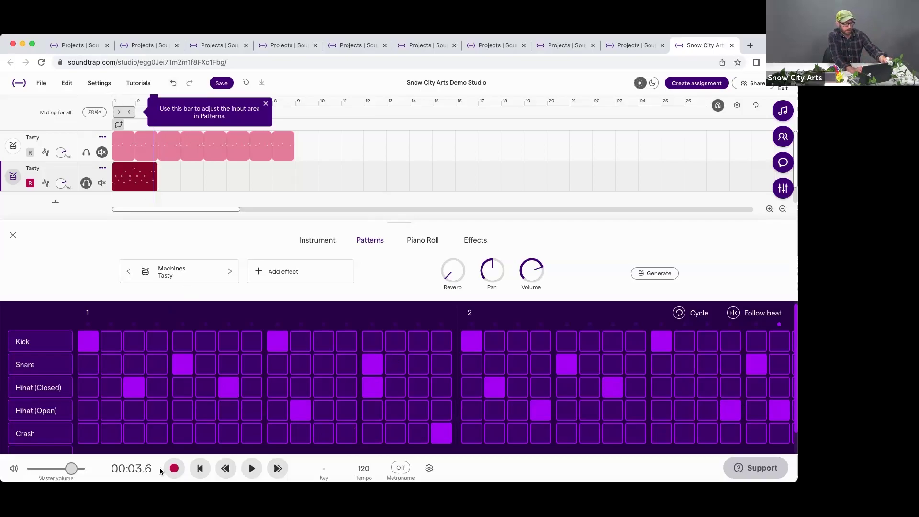
Step: Play the drum pattern with hi-hats and crash from the start and stop playback
left_click(200, 469)
key("space")
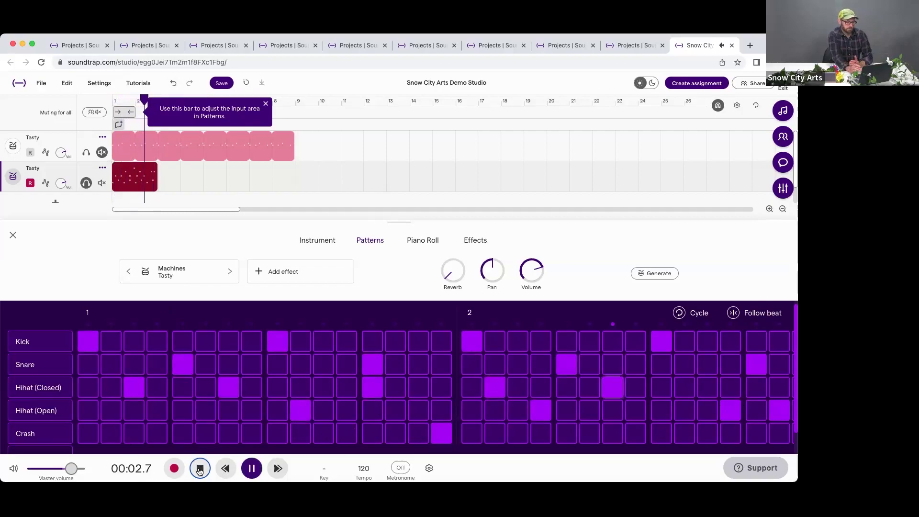
key("space")
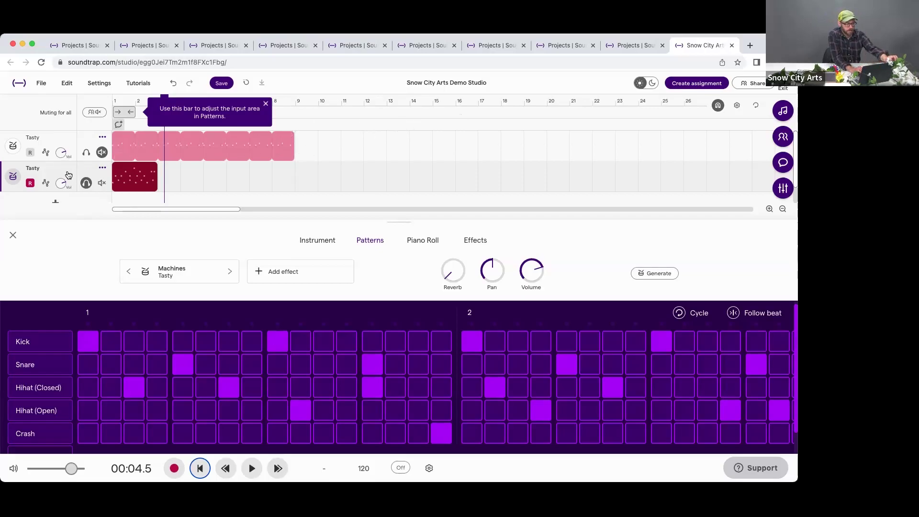
Step: Add a Keys track with the Grand Piano instrument and try out the notes F, G and A
left_click(59, 200)
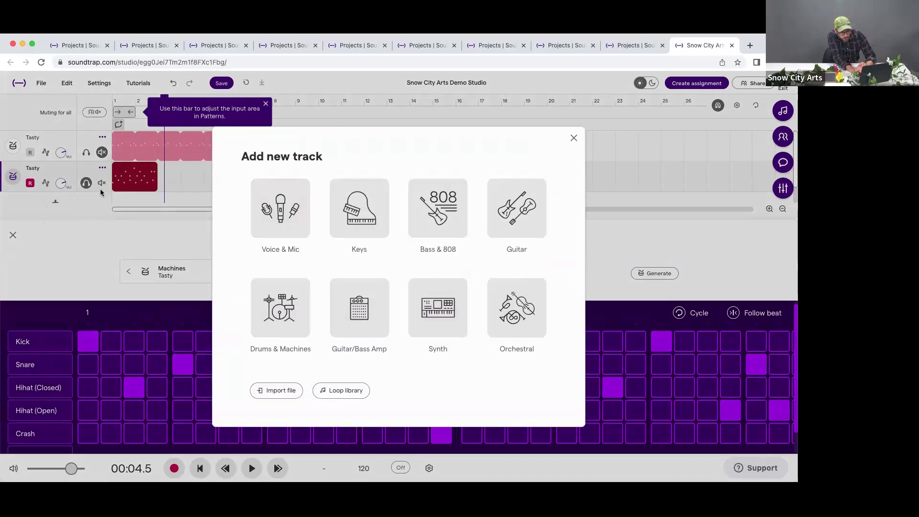
left_click(367, 219)
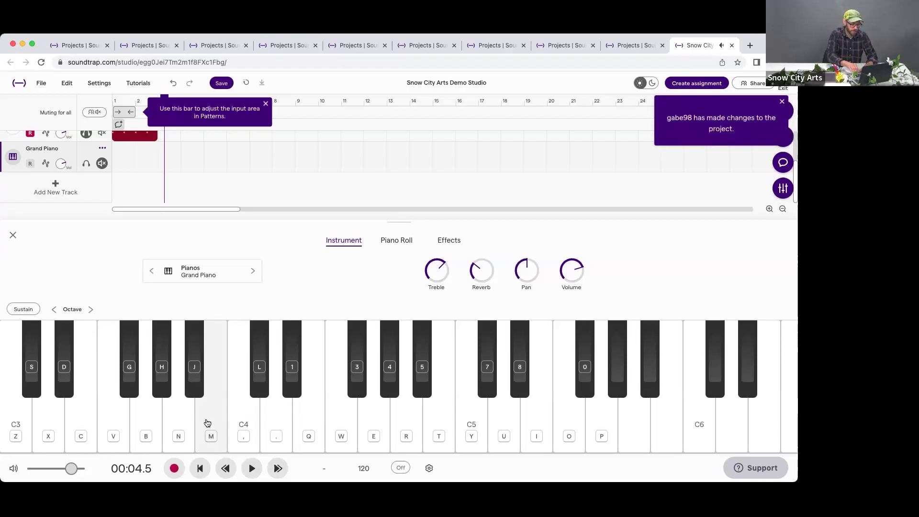
key("v")
key("v")
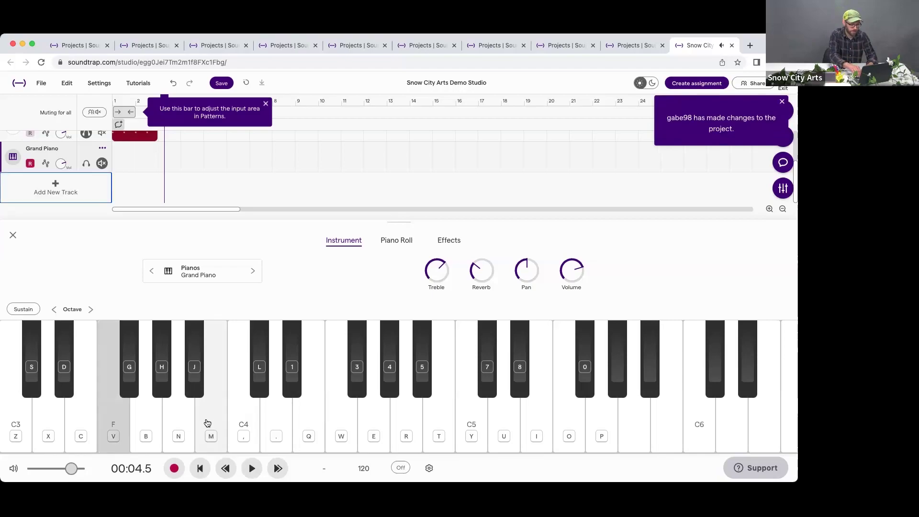
key("b")
key("n")
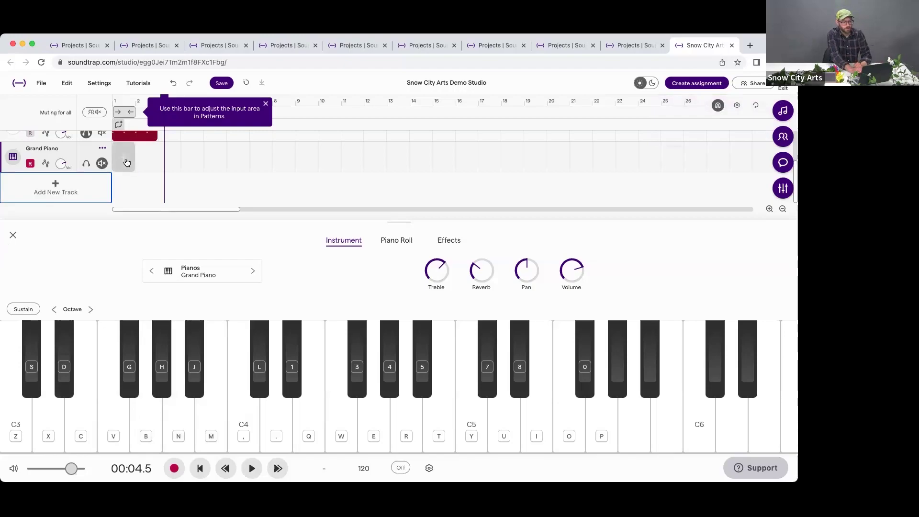
Step: Create an empty one-measure region at the start of the Grand Piano track and return to its playable keyboard
left_click(128, 165)
left_click(127, 165)
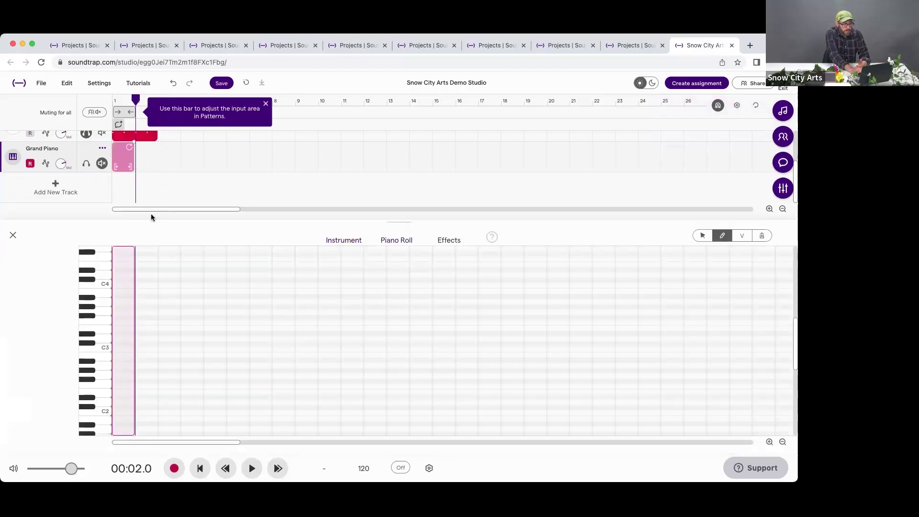
left_click(352, 241)
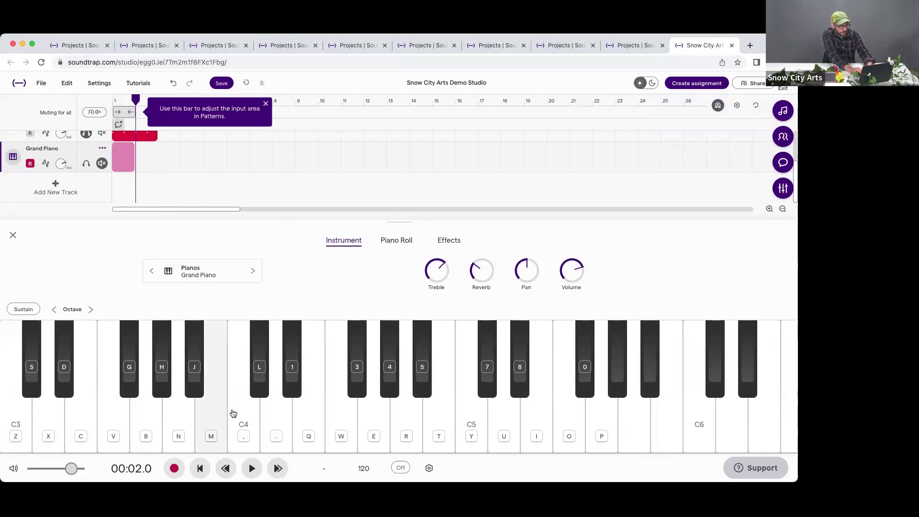
Step: Return the playhead to the start and loop the two-measure Tasty drum pattern region through the end of measure 8
left_click(208, 469)
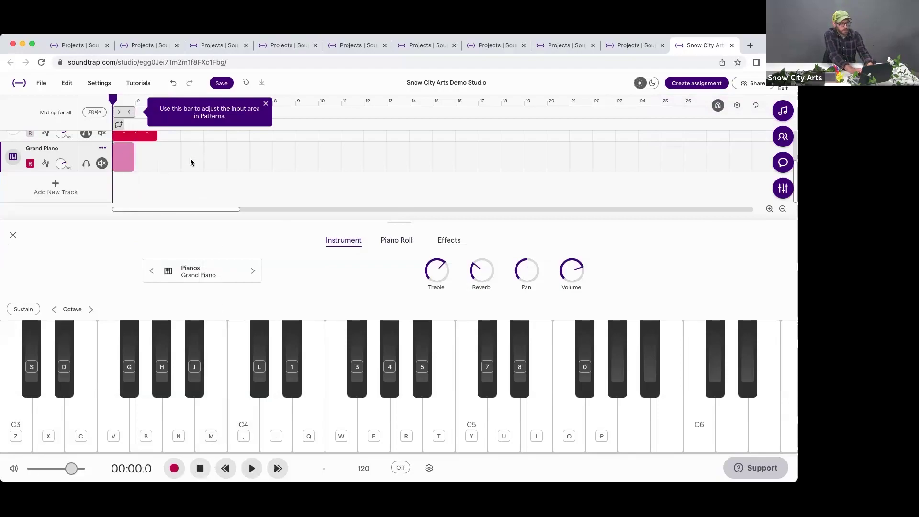
scroll(190, 161, "up", 3)
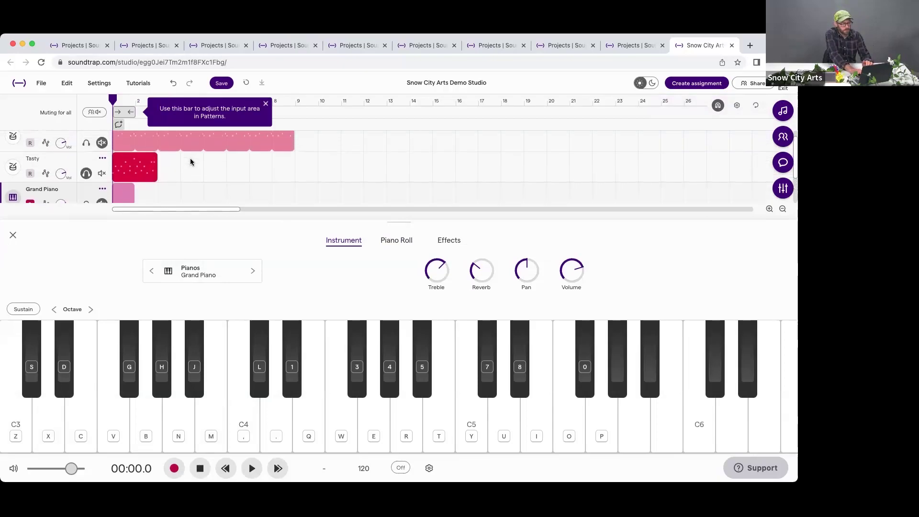
left_click_drag(153, 162, 290, 168)
scroll(268, 188, "down", 2)
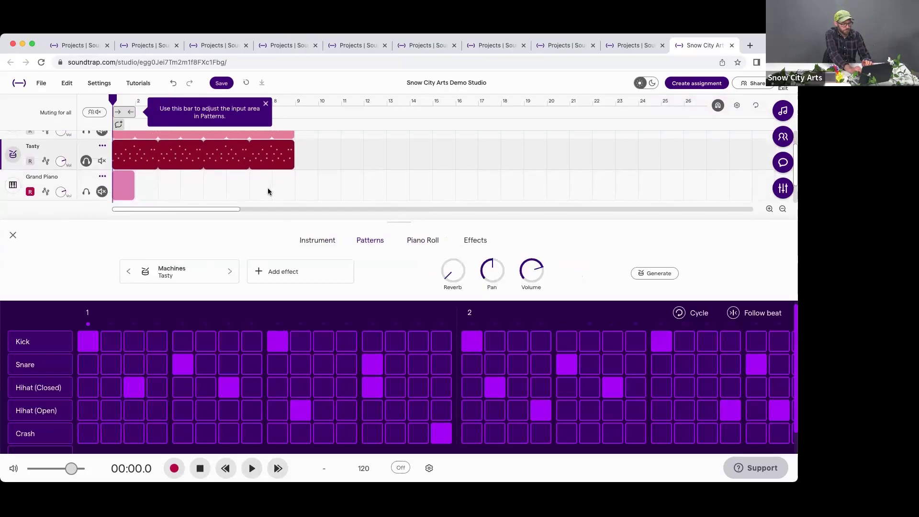
Step: Record the notes F, G, A, B, A, G twice on the Grand Piano track from the start and trim the region to four measures
left_click(117, 155)
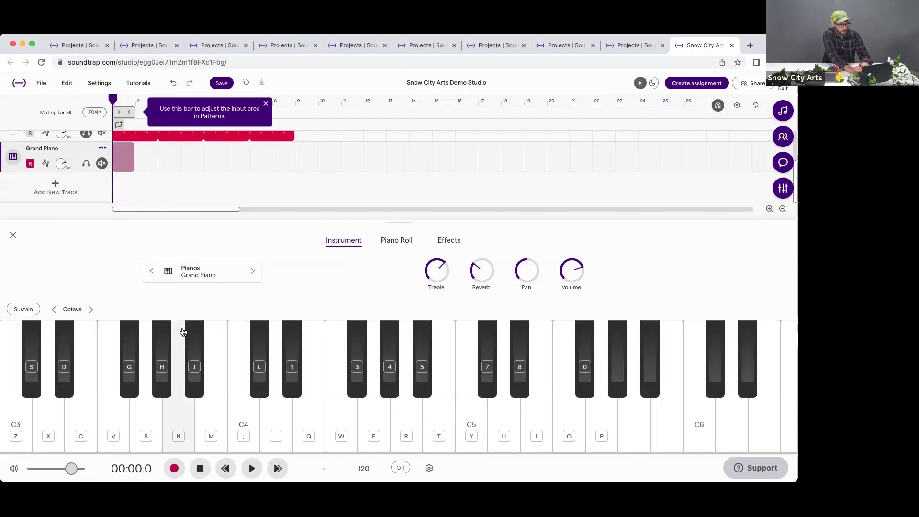
left_click(174, 469)
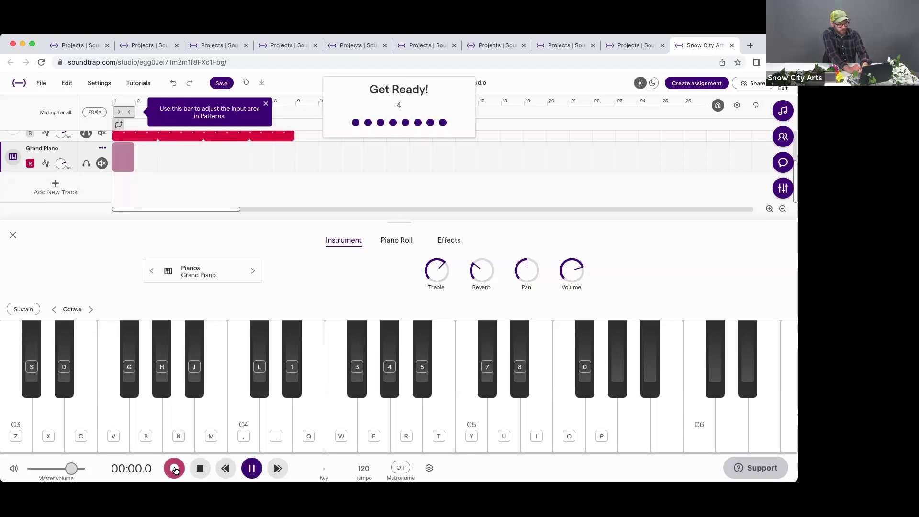
key("v")
key("b")
key("n")
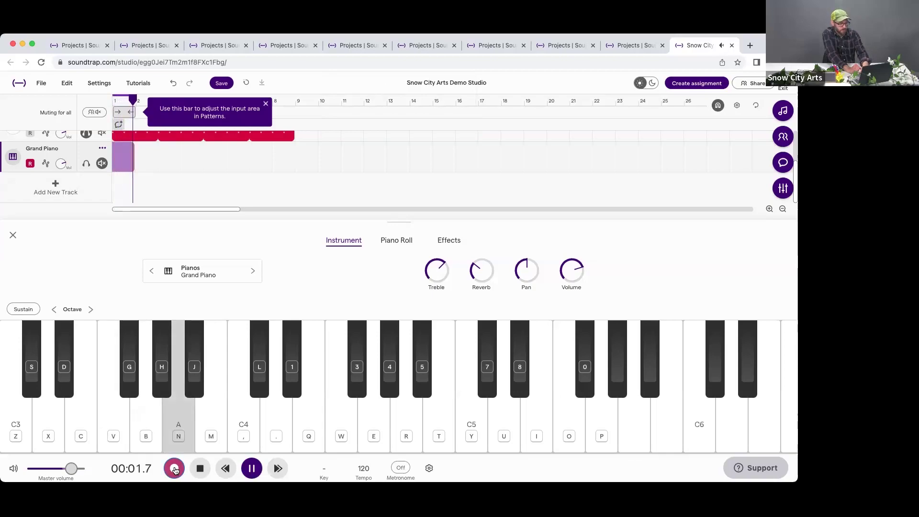
key("m")
key("n")
key("b")
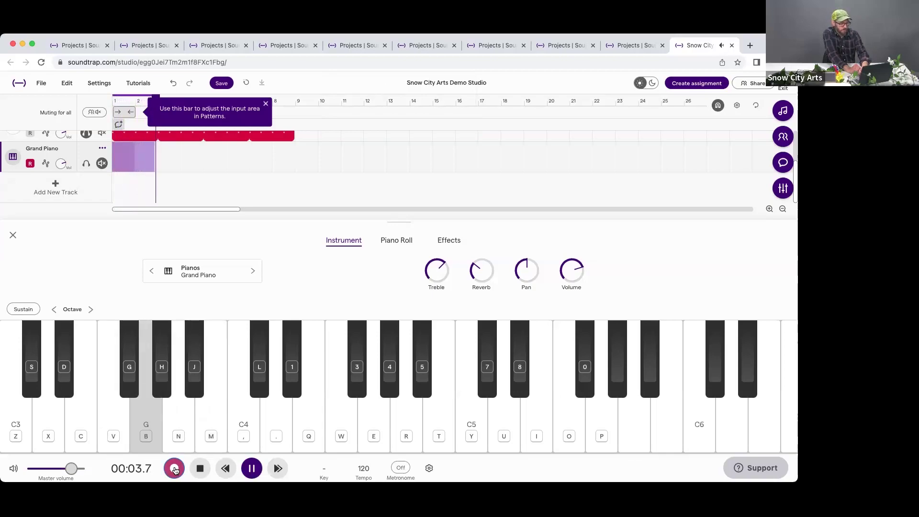
key("v")
key("b")
key("n")
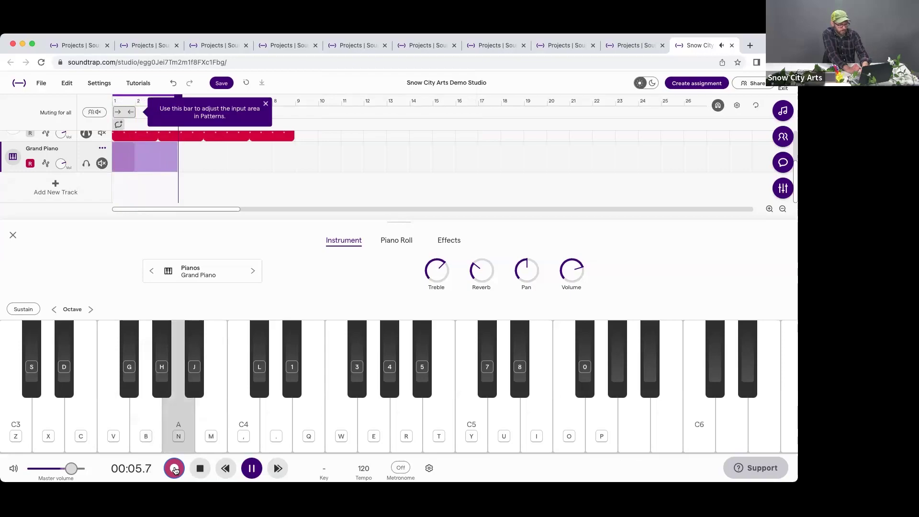
key("m")
key("n")
key("b")
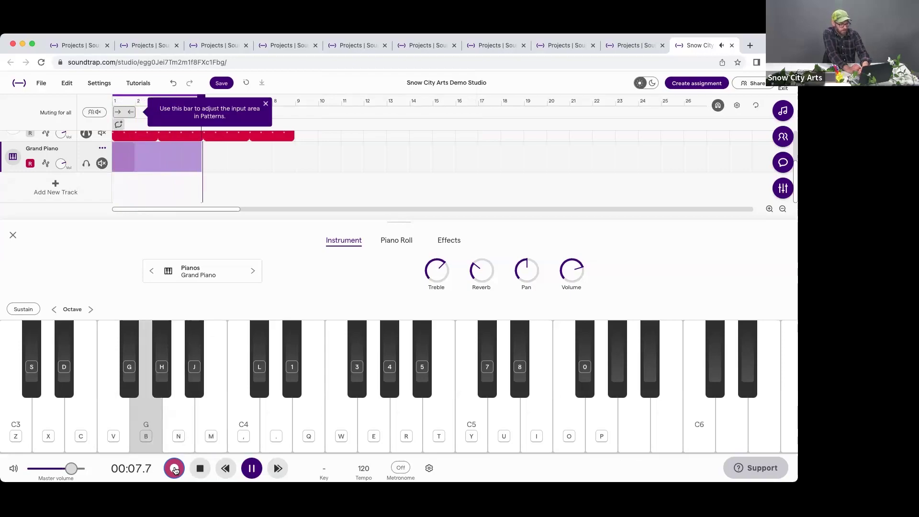
left_click(175, 469)
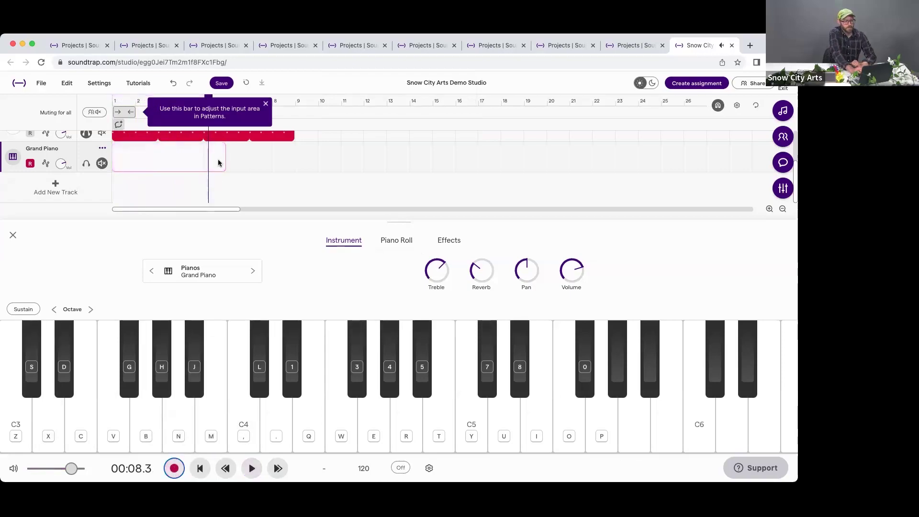
left_click_drag(224, 156, 210, 158)
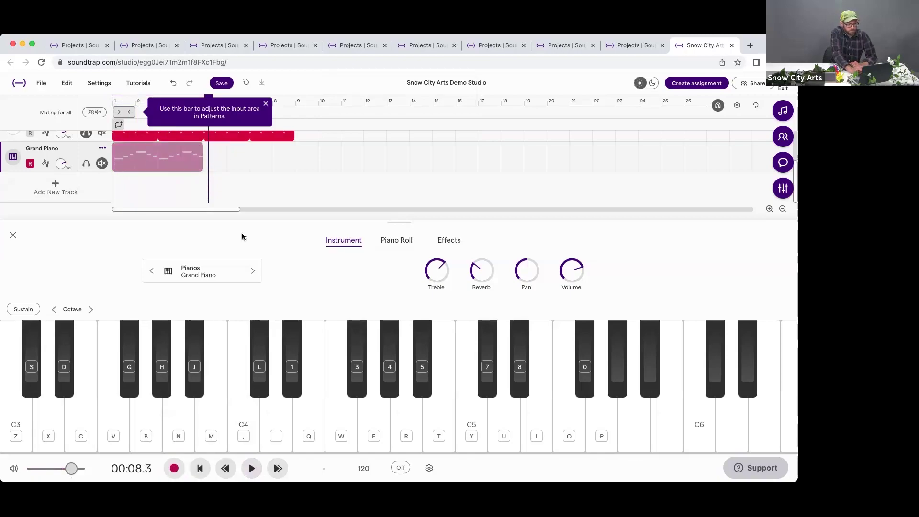
Step: Turn off solo on the second Tasty track and unmute the Grand Piano track
left_click(102, 164)
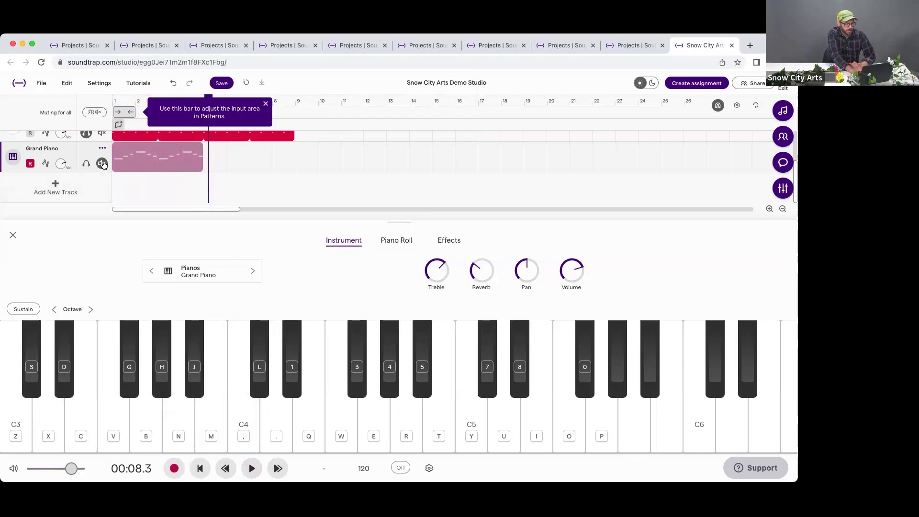
scroll(96, 168, "up", 2)
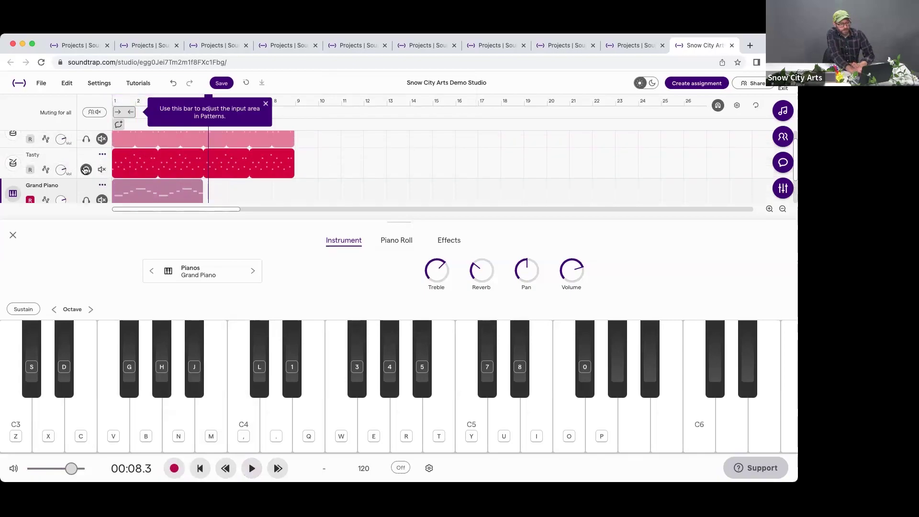
left_click(101, 199)
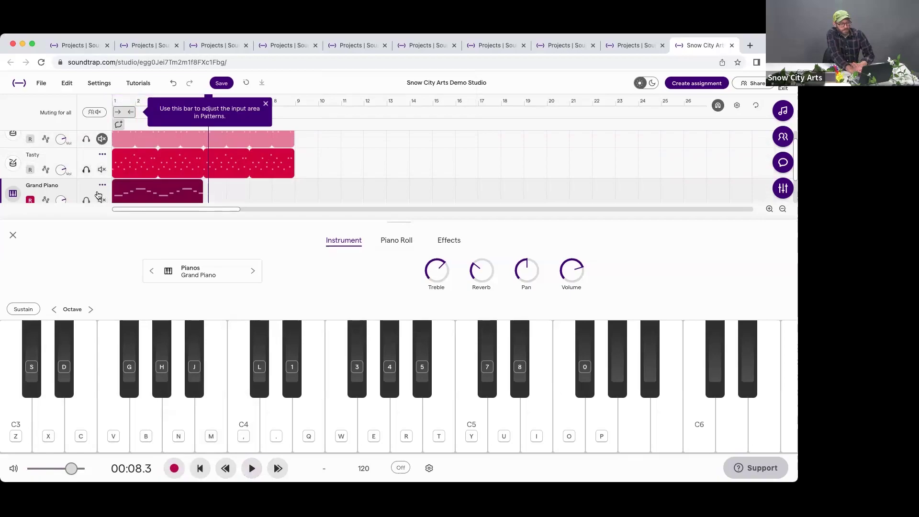
left_click(102, 139)
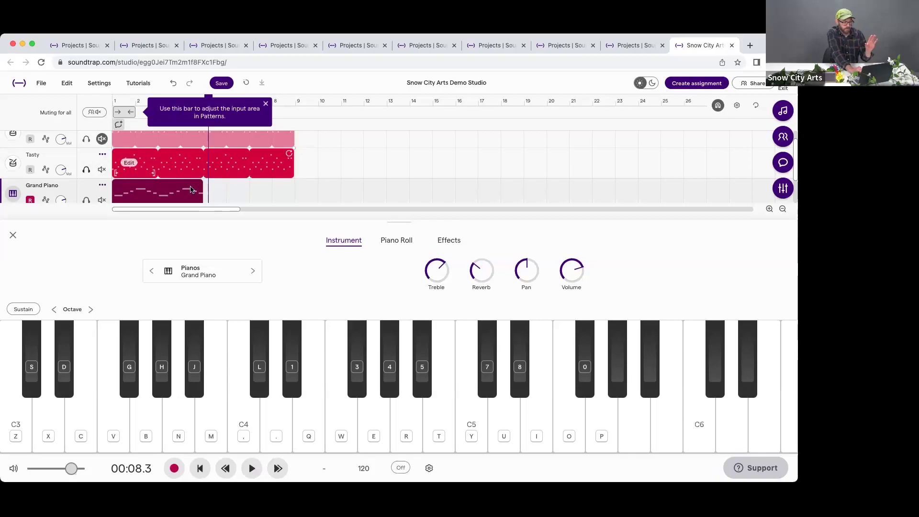
Step: Play the drum pattern and piano melody together from the start and stop playback
key("comma")
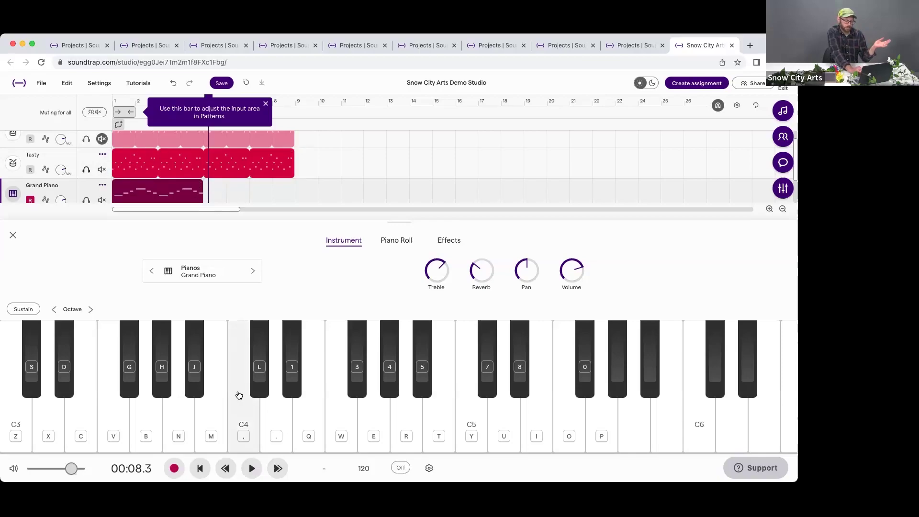
left_click(201, 470)
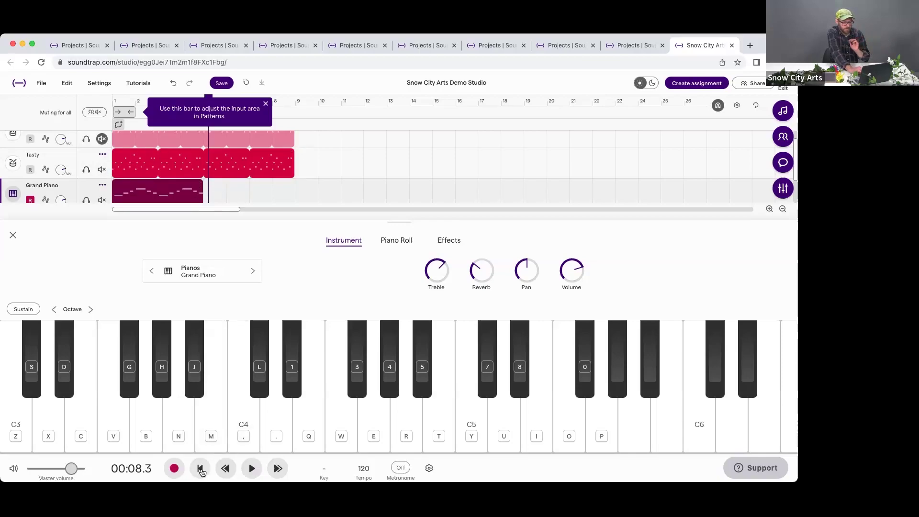
key("space")
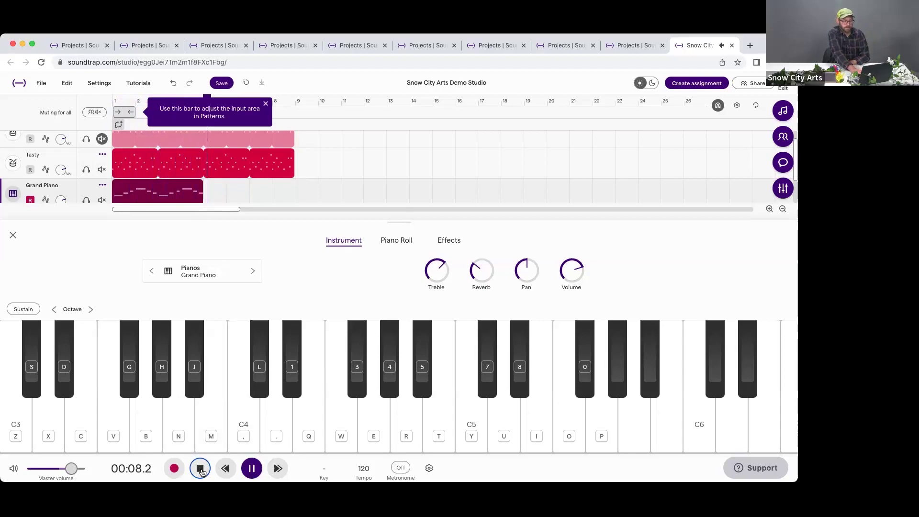
left_click(201, 470)
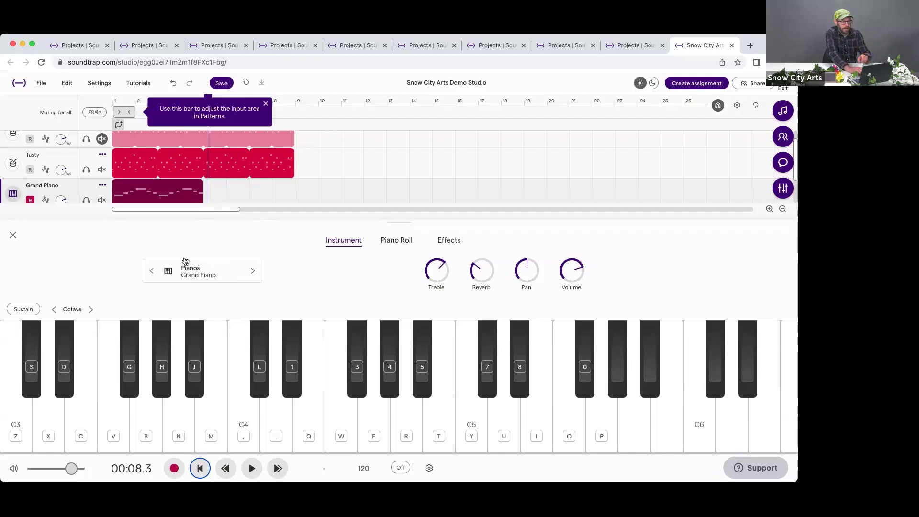
Step: Browse the Organs presets, and change the Grand Piano track's instrument to Clarinet from the Orchestral Woodwind presets
left_click(214, 280)
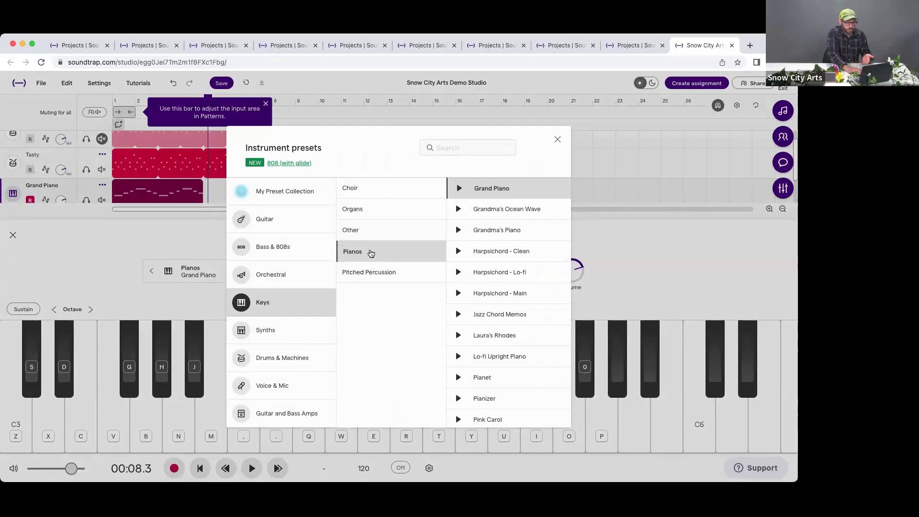
left_click(378, 214)
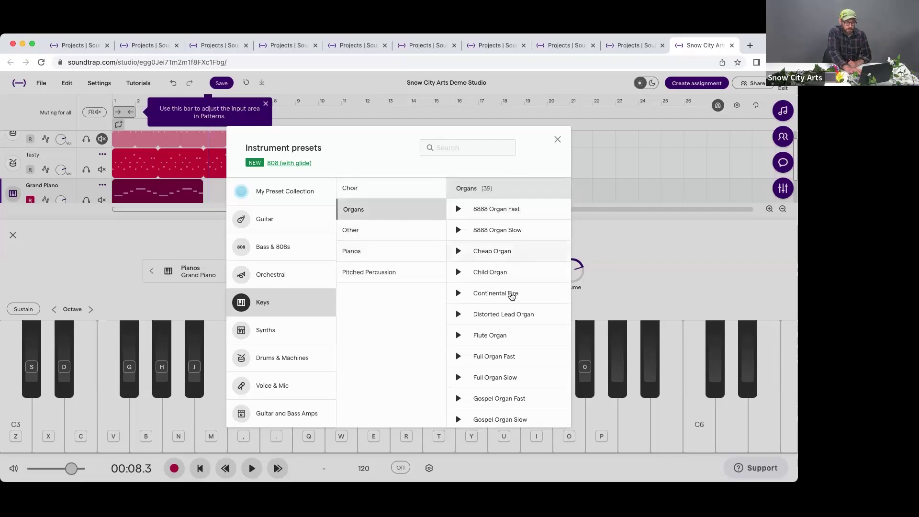
scroll(511, 385, "down", 5)
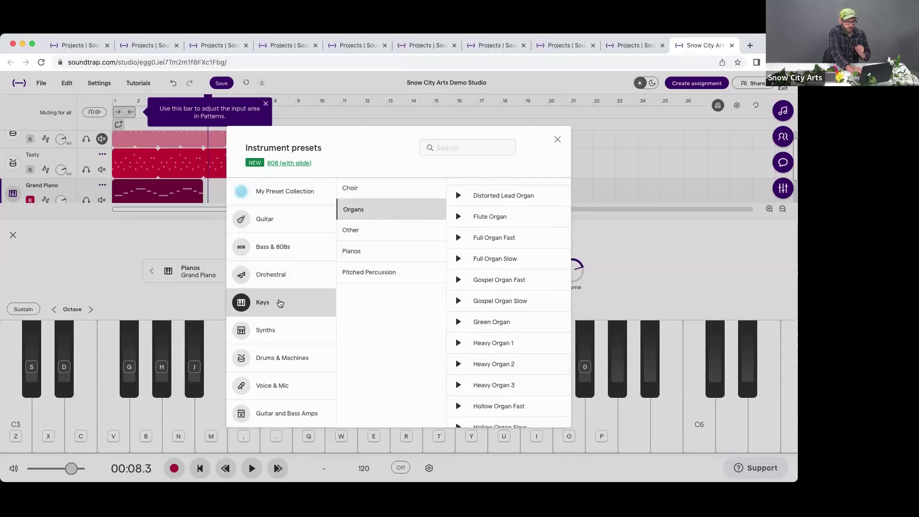
left_click(279, 271)
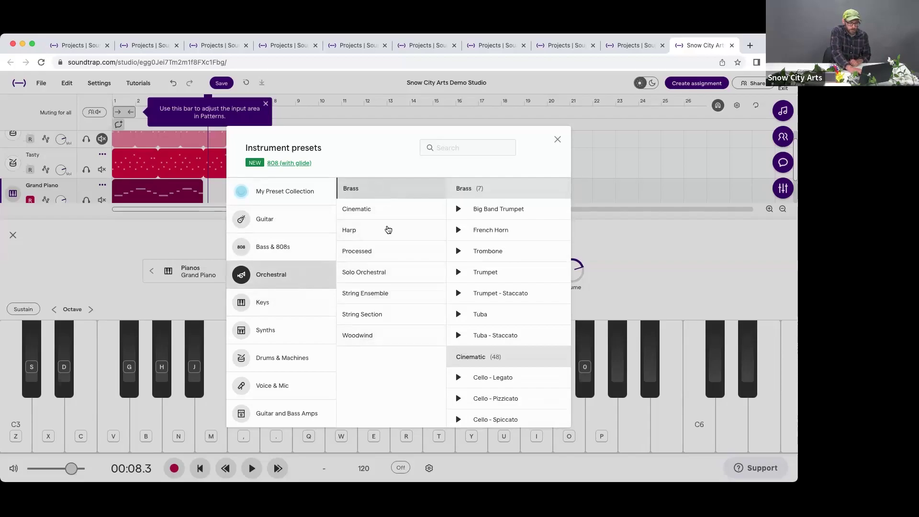
left_click(377, 337)
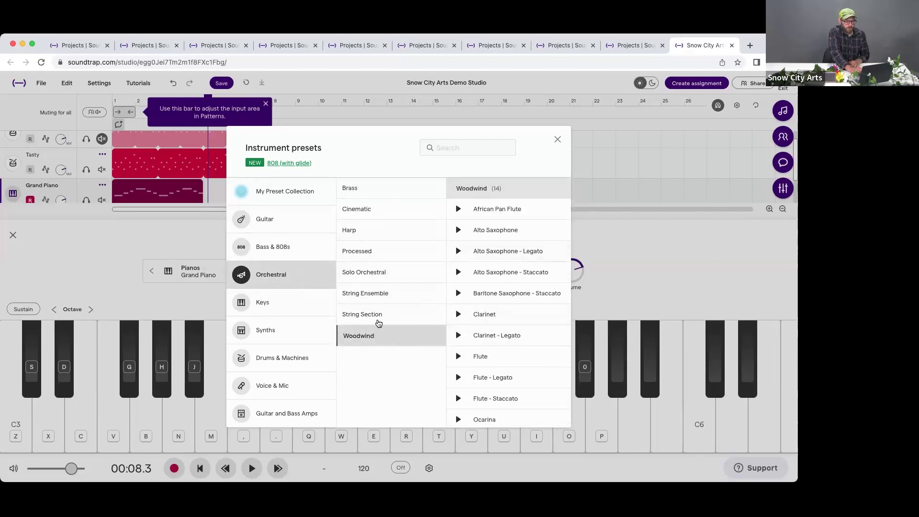
left_click(496, 314)
scroll(495, 314, "down", 2)
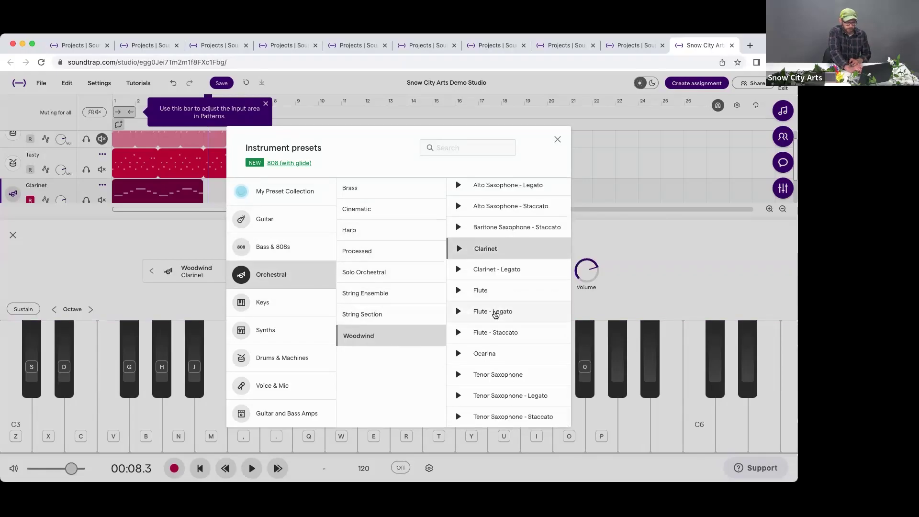
left_click(558, 139)
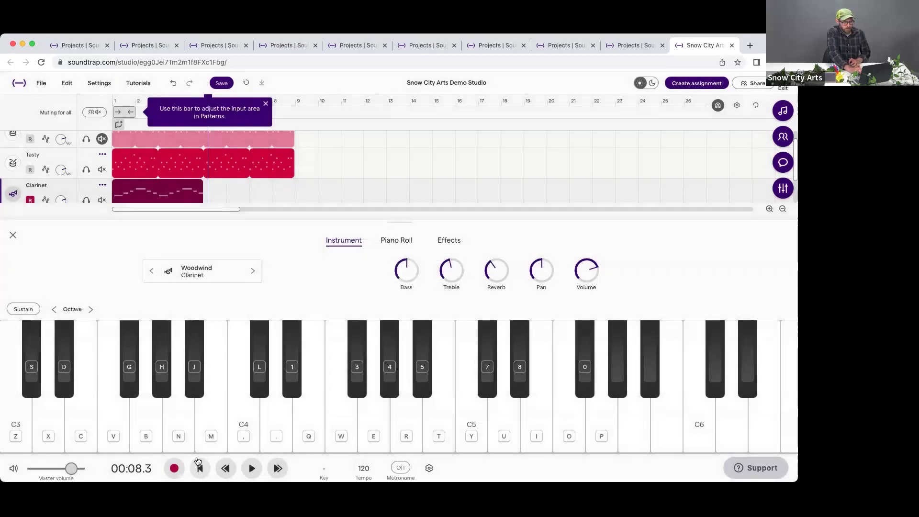
Step: Play the melody with the clarinet sound and drums from the start and stop playback
left_click(200, 469)
key("space")
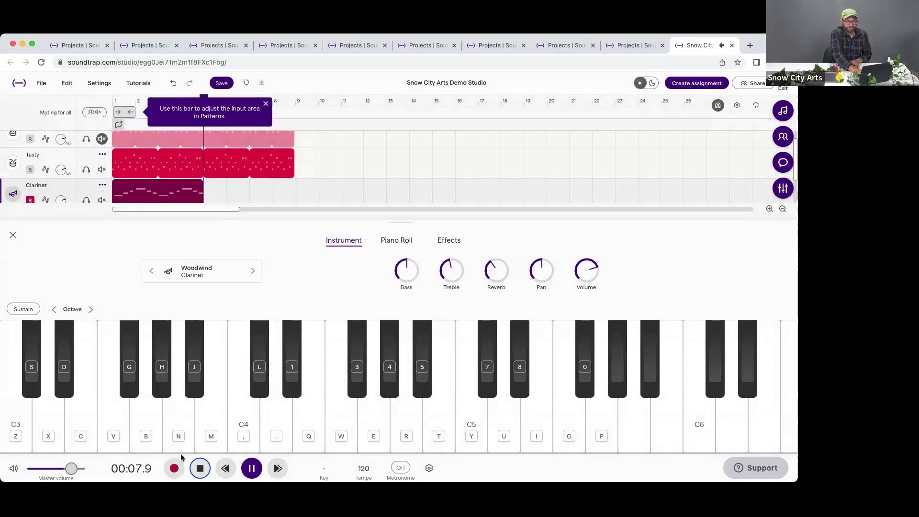
key("space")
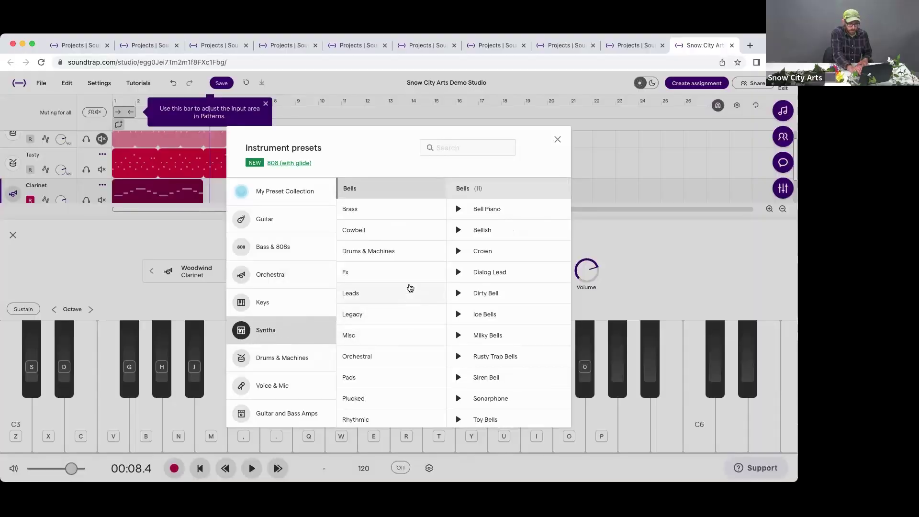
Step: Change the Clarinet track's instrument to 8 Bit Coins from the Synths Fx presets
left_click(397, 269)
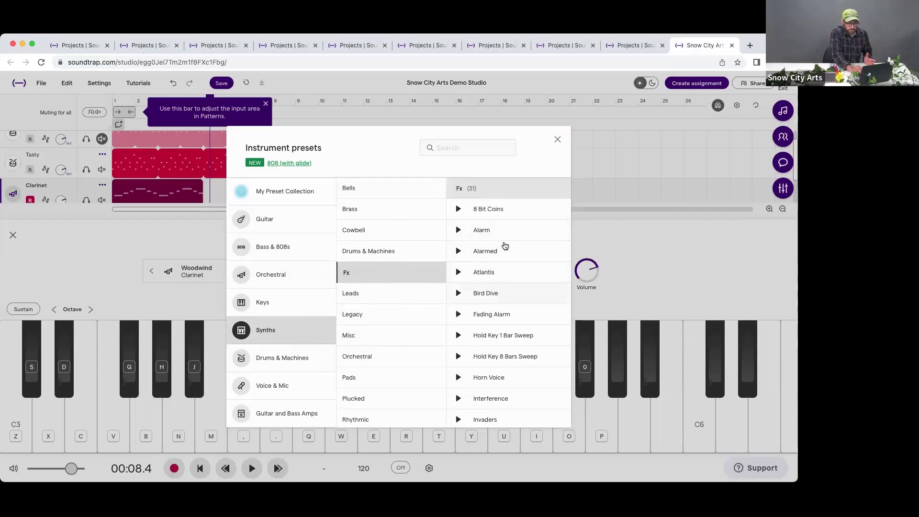
left_click(515, 213)
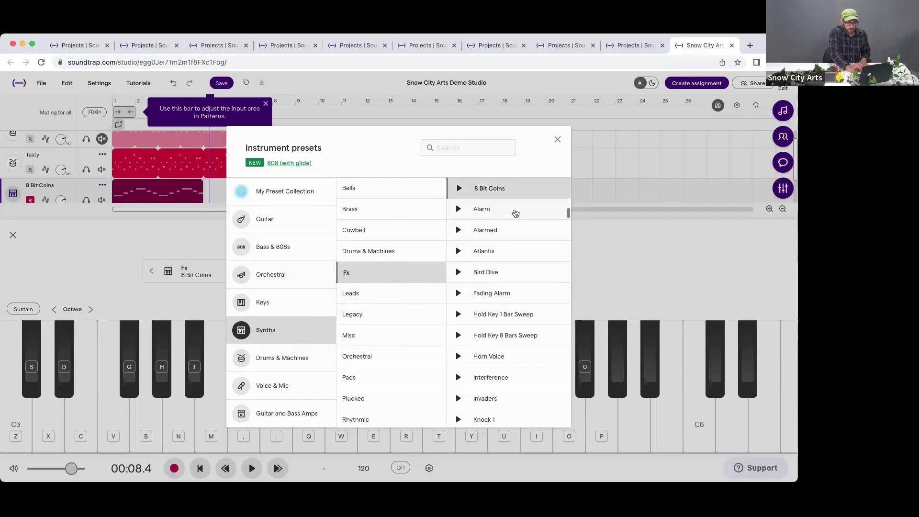
left_click(558, 140)
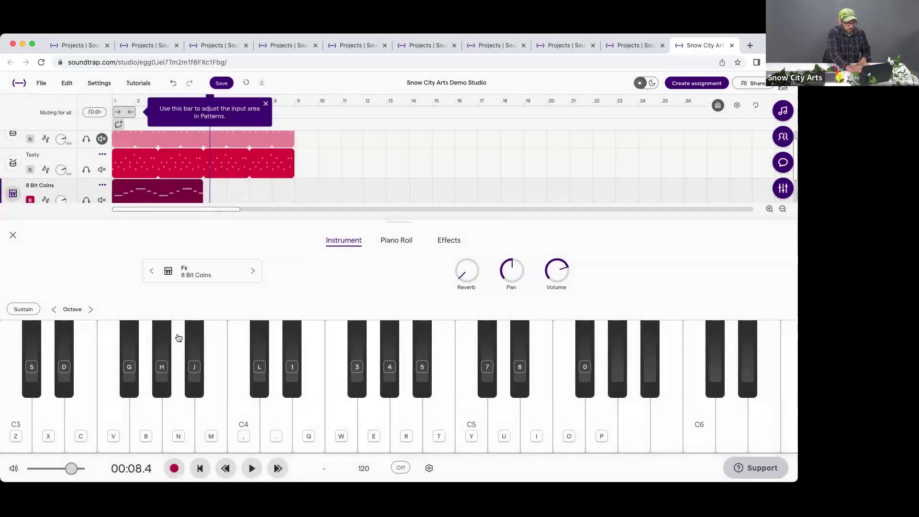
Step: Play the melody with the 8 Bit Coins sound and drums from the start and stop playback
left_click(199, 472)
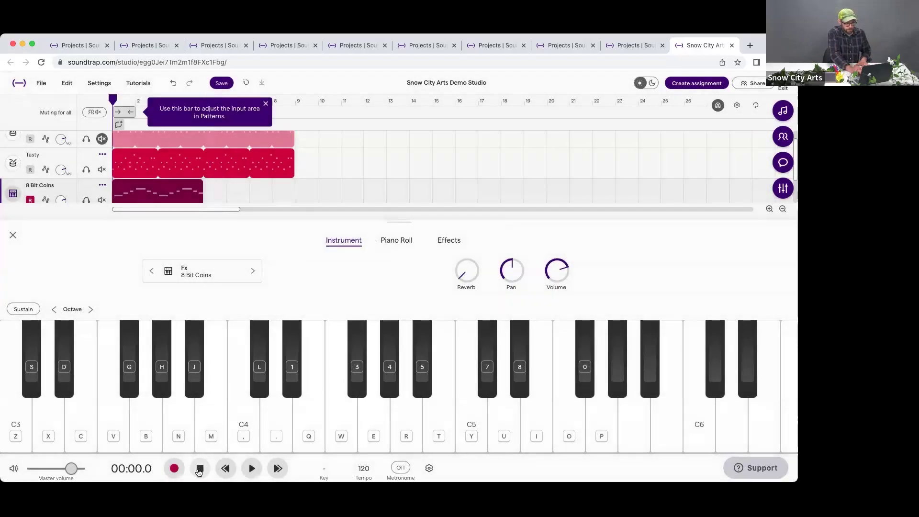
key("space")
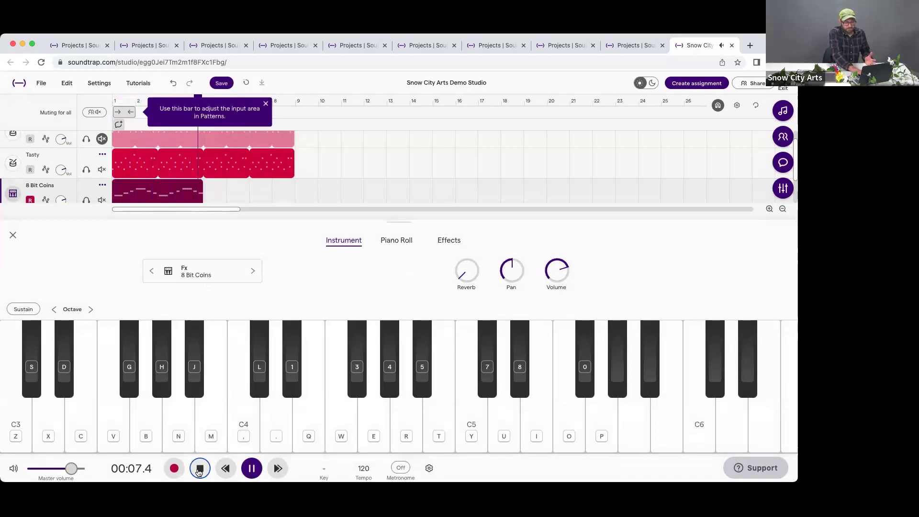
left_click(200, 472)
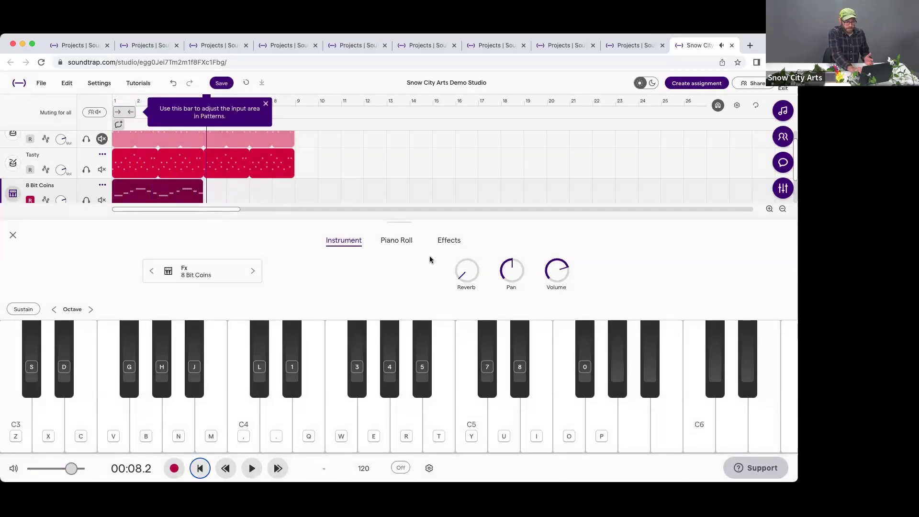
Step: Close the 8 Bit Coins instrument editor and add a new Grand Piano keyboard track
left_click(240, 274)
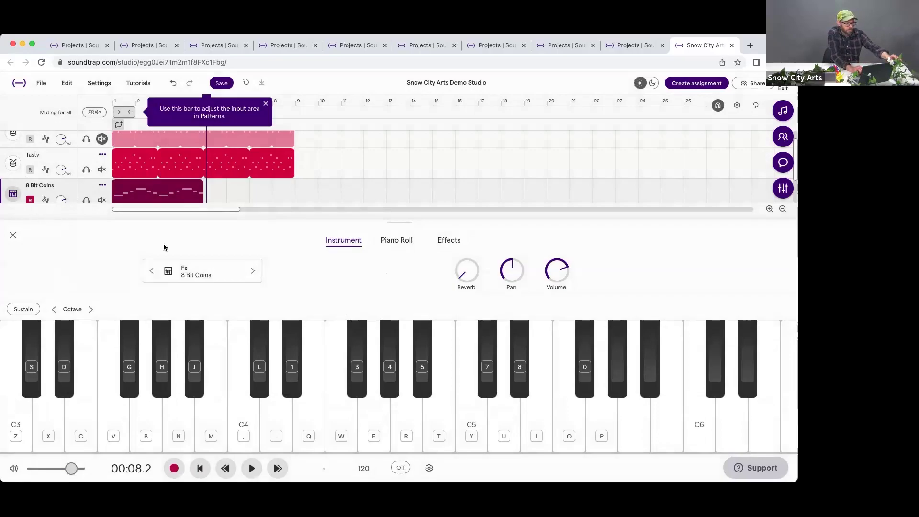
left_click(12, 235)
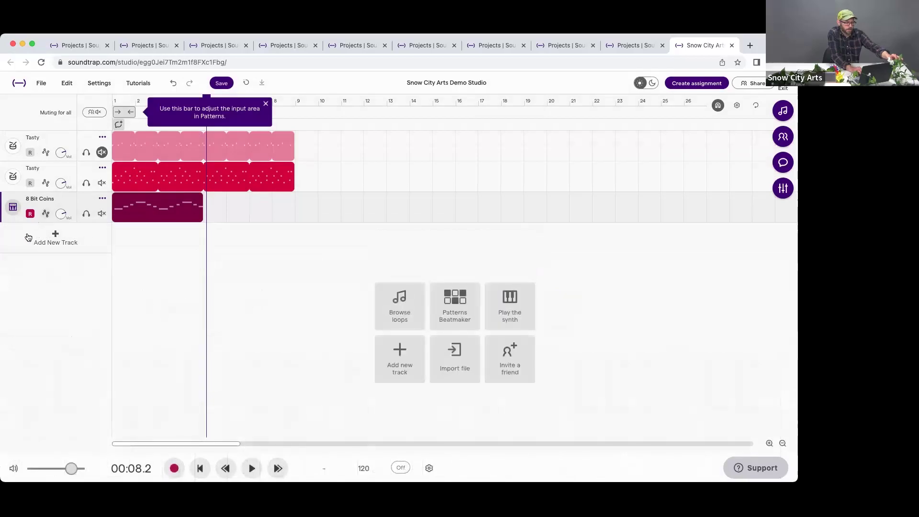
left_click(57, 237)
left_click(368, 222)
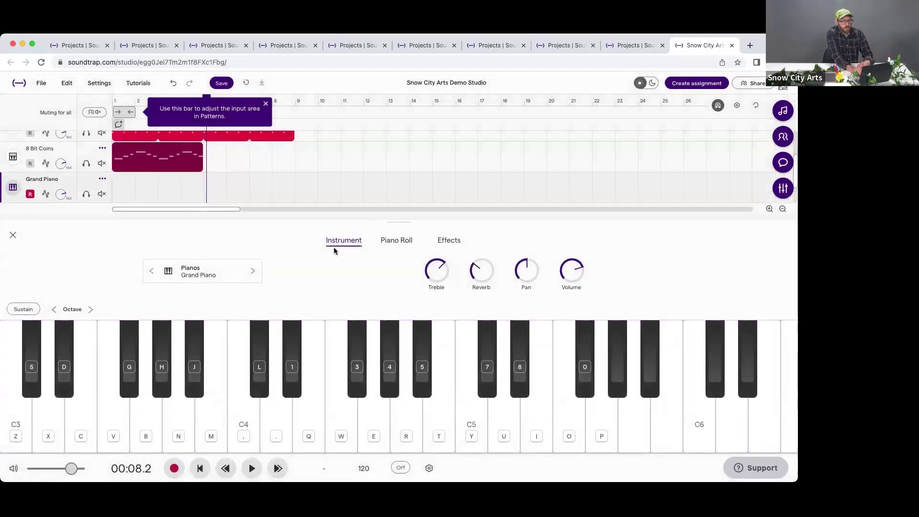
Step: Audition several neighbouring notes above C4 on the Grand Piano's on-screen keyboard
left_click(359, 397)
left_click(343, 426)
left_click(375, 427)
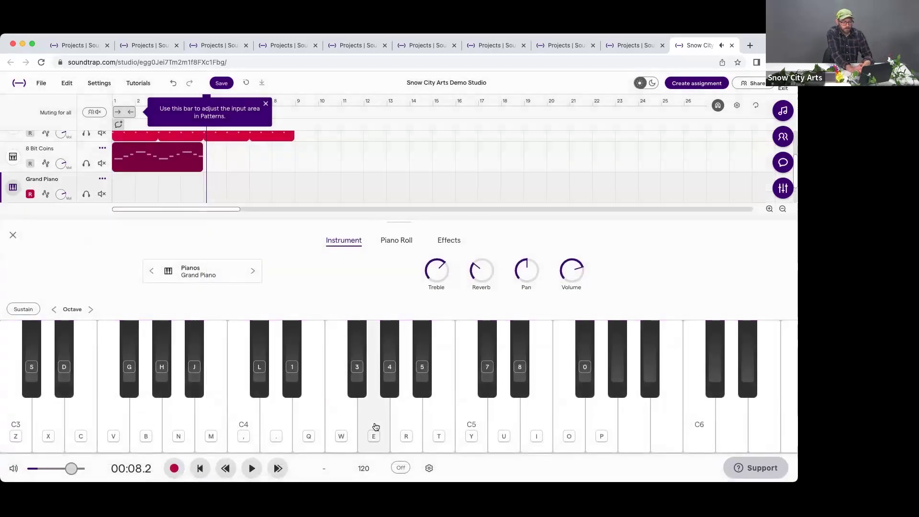
left_click(407, 427)
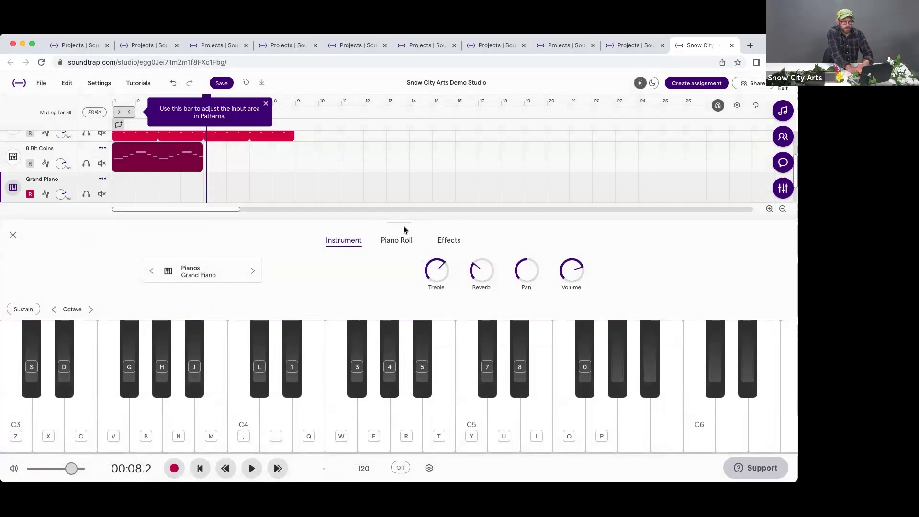
Step: In the Grand Piano's piano roll, draw a short A3 and a G3 in bar 1, and E3, C3 and A3 in bar 2
left_click(397, 241)
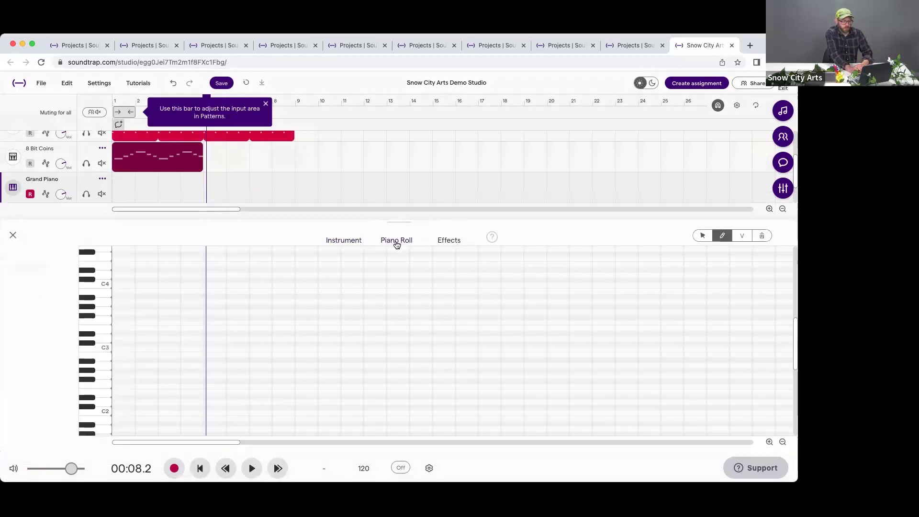
left_click(120, 301)
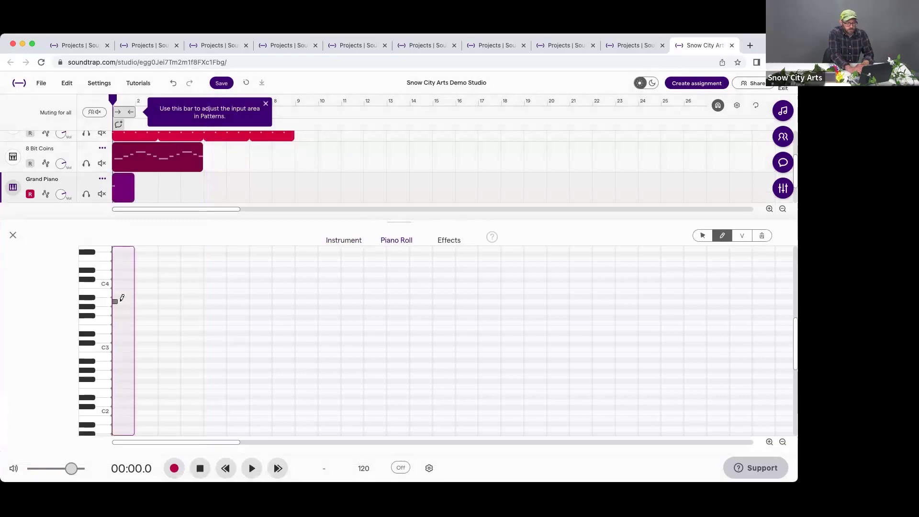
left_click(126, 312)
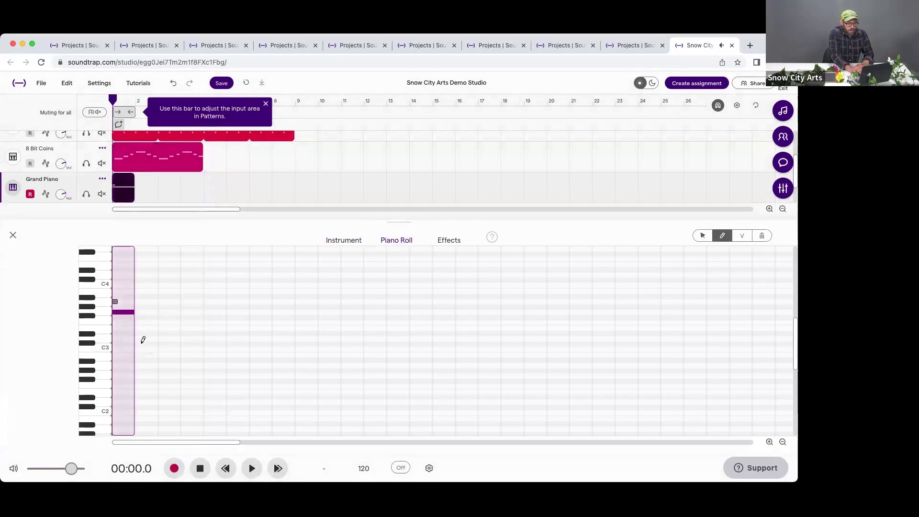
left_click(147, 327)
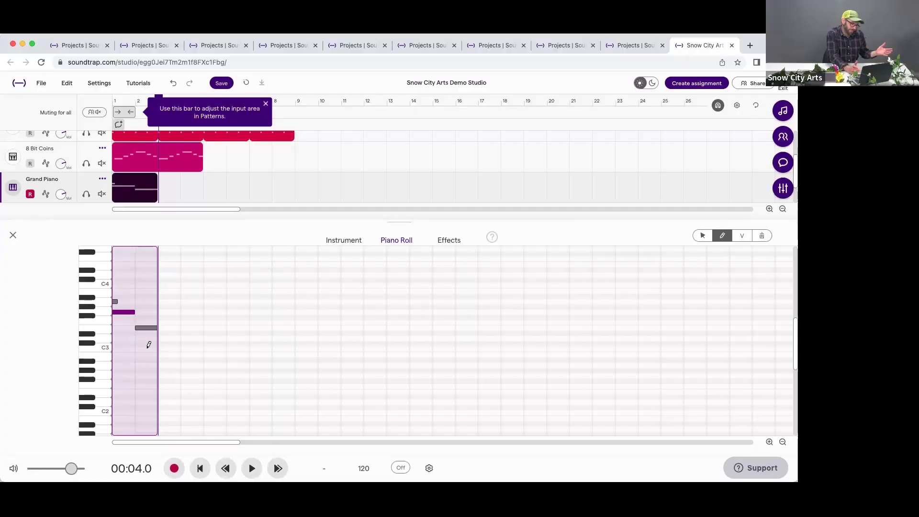
left_click(148, 349)
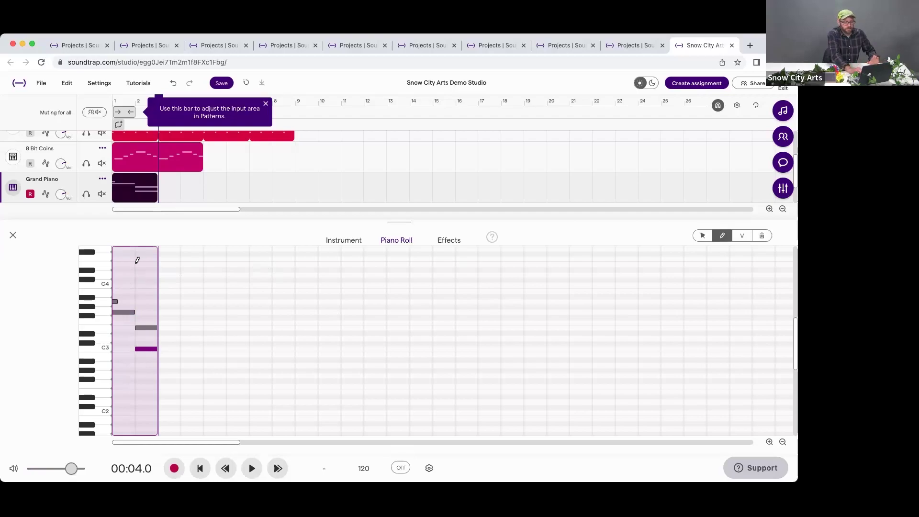
left_click(149, 301)
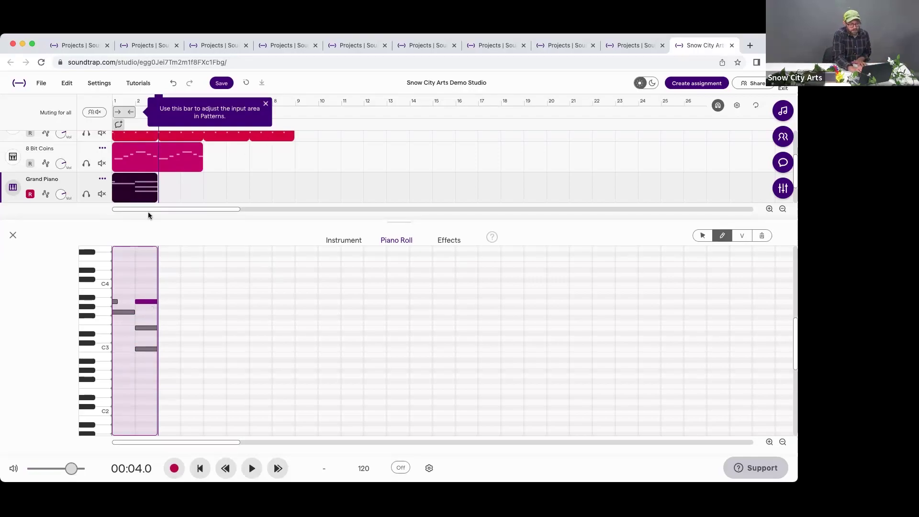
Step: Mute the 8 Bit Coins track and loop the Grand Piano region through the end of bar 4
left_click(200, 468)
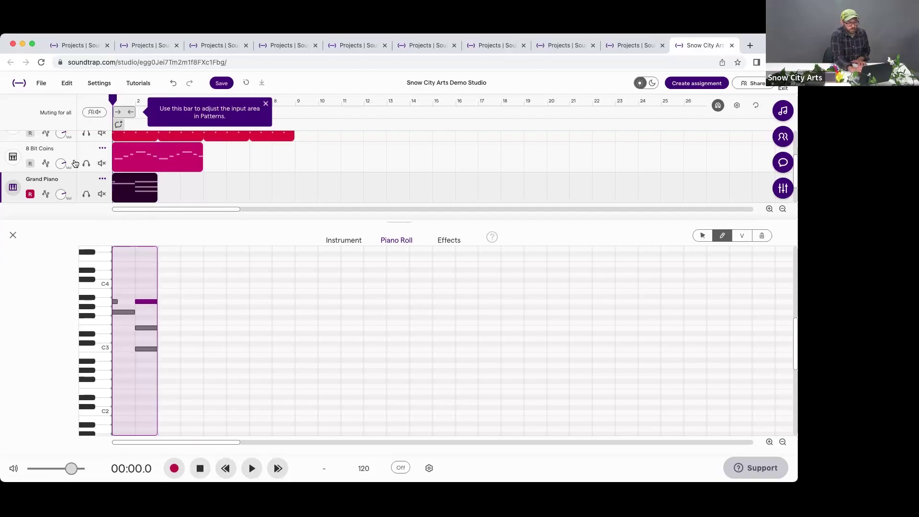
left_click(102, 164)
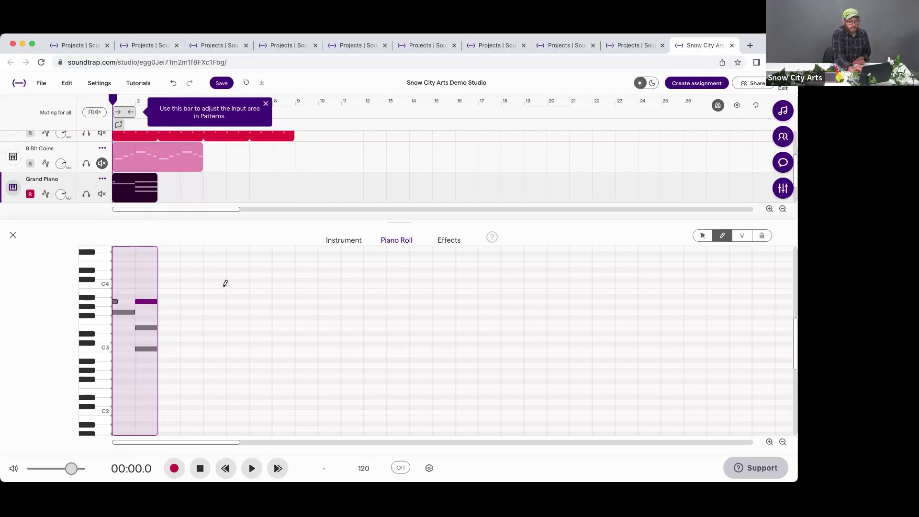
mouse_move(153, 176)
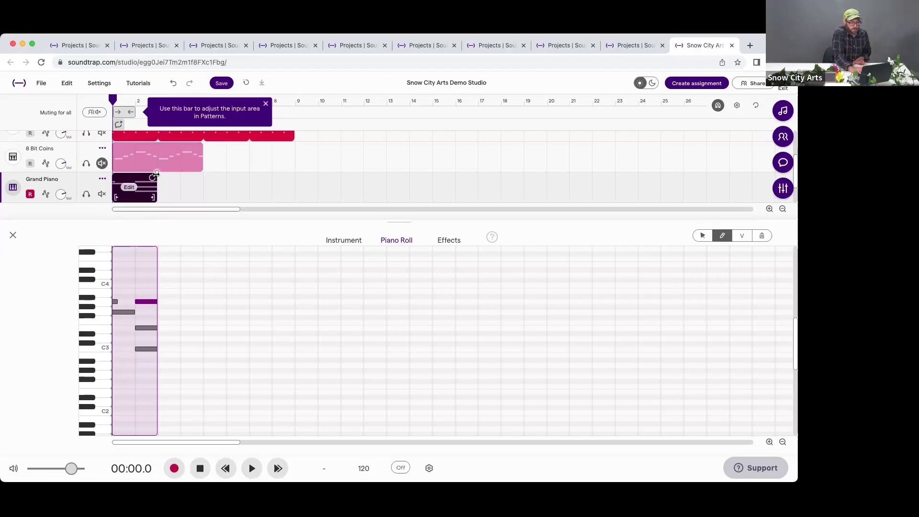
left_click_drag(151, 176, 204, 177)
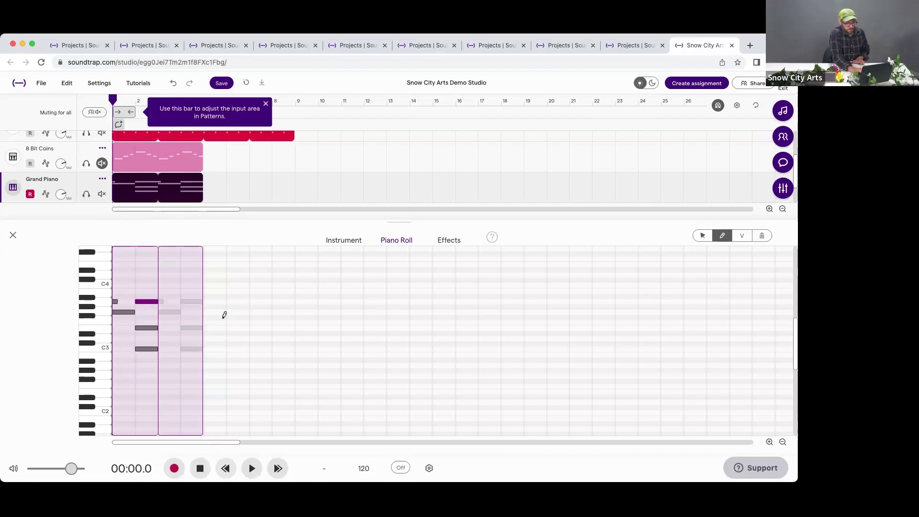
Step: Play the looped piano notes with the drums from the start and stop playback
key("space")
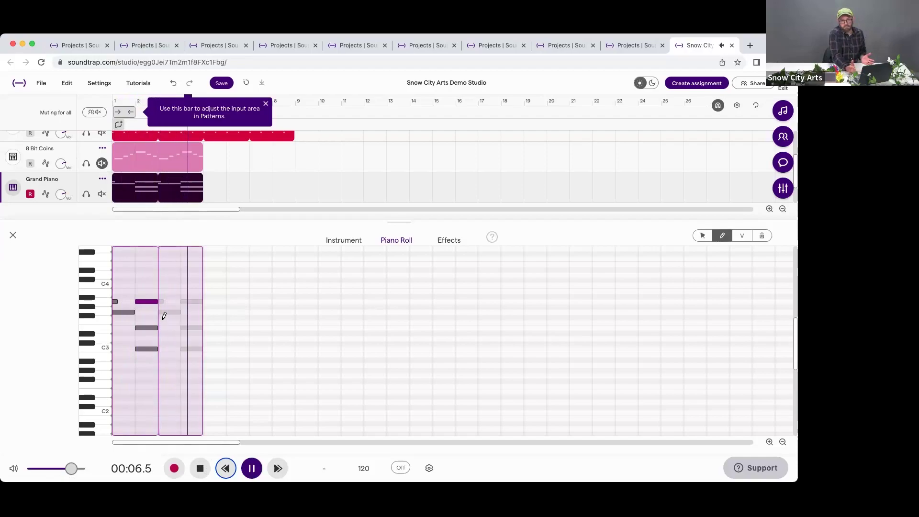
key("space")
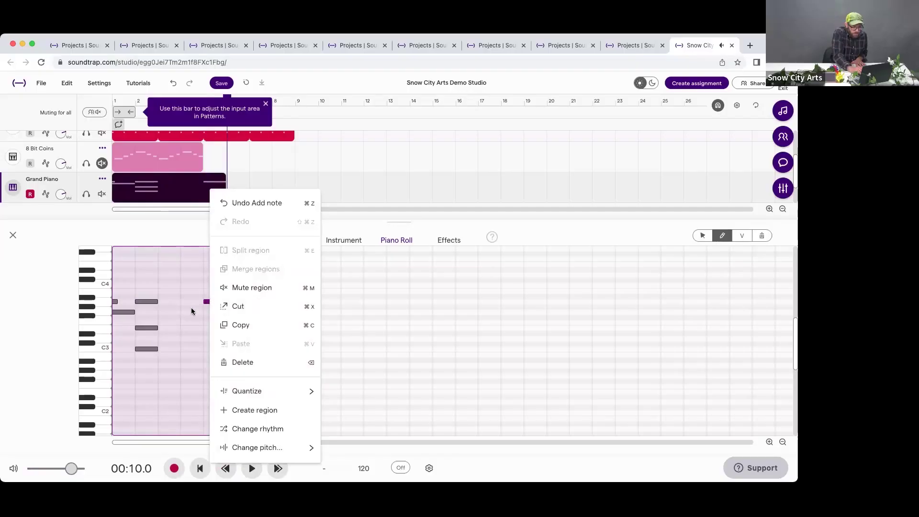
Step: Add an A3 note at the start of bar 5 shortened to half a bar, followed by a half-bar G3 note
left_click(198, 303)
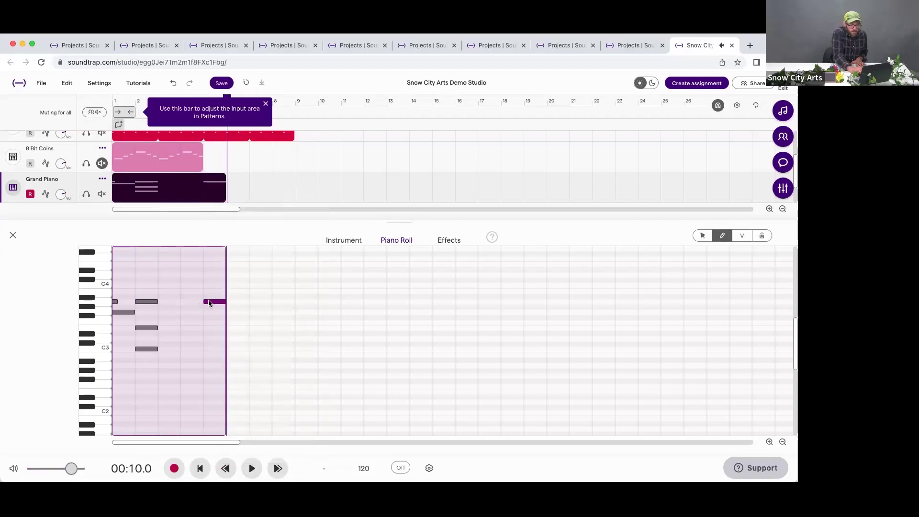
scroll(209, 302, "up", 2)
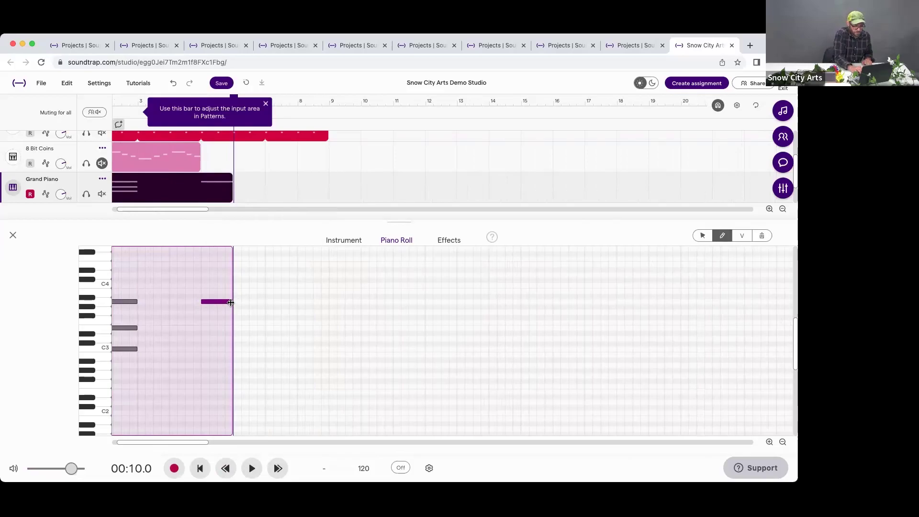
mouse_move(229, 301)
left_mouse_down()
mouse_move(206, 302)
mouse_move(223, 299)
left_mouse_up()
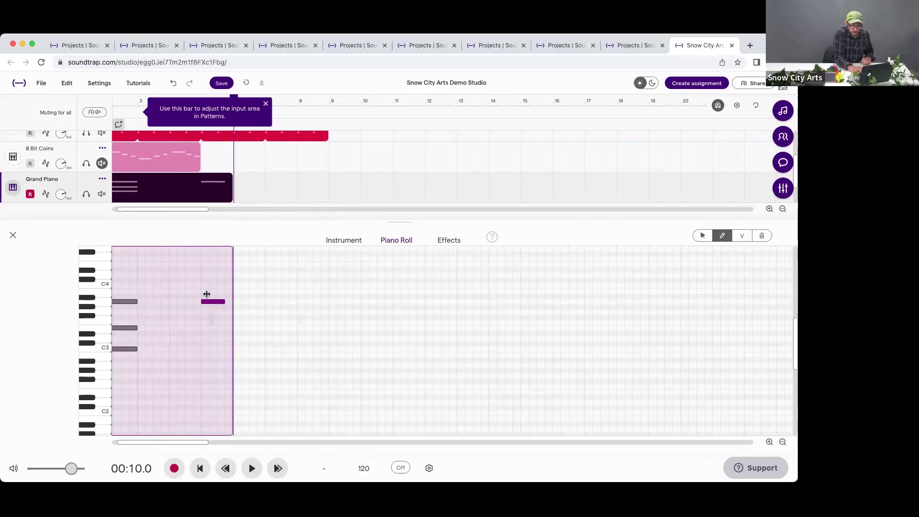
mouse_move(222, 302)
left_mouse_down()
mouse_move(201, 302)
mouse_move(216, 302)
left_mouse_up()
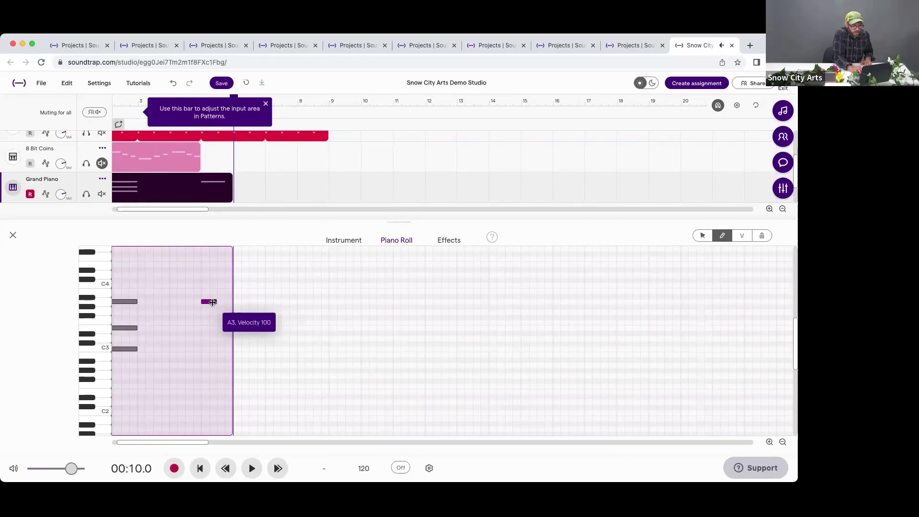
left_click(221, 312)
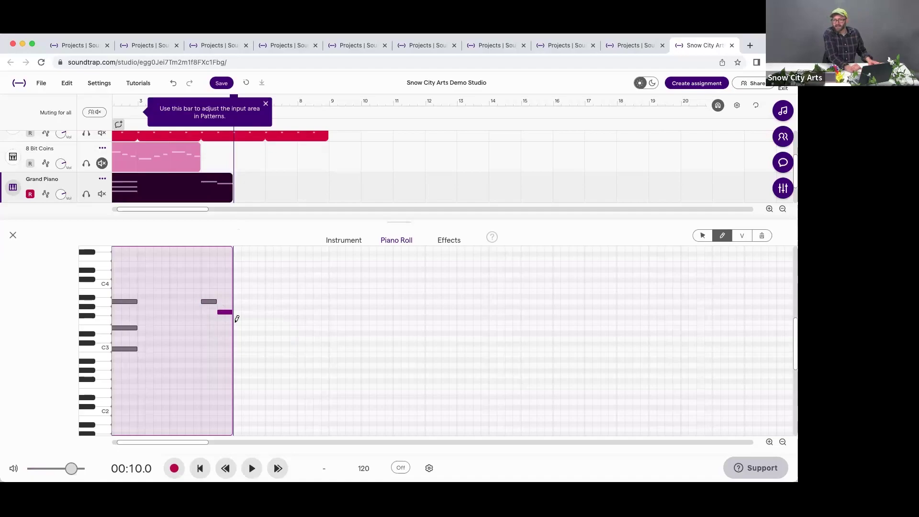
Step: Loop the extended Grand Piano region through the end of bar 8, play the project from the start and pause it
mouse_move(228, 178)
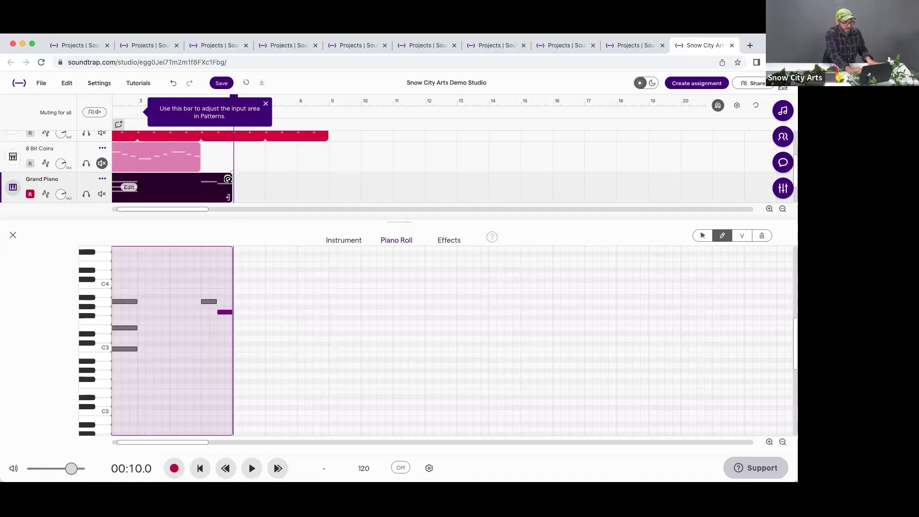
left_click_drag(229, 177, 323, 181)
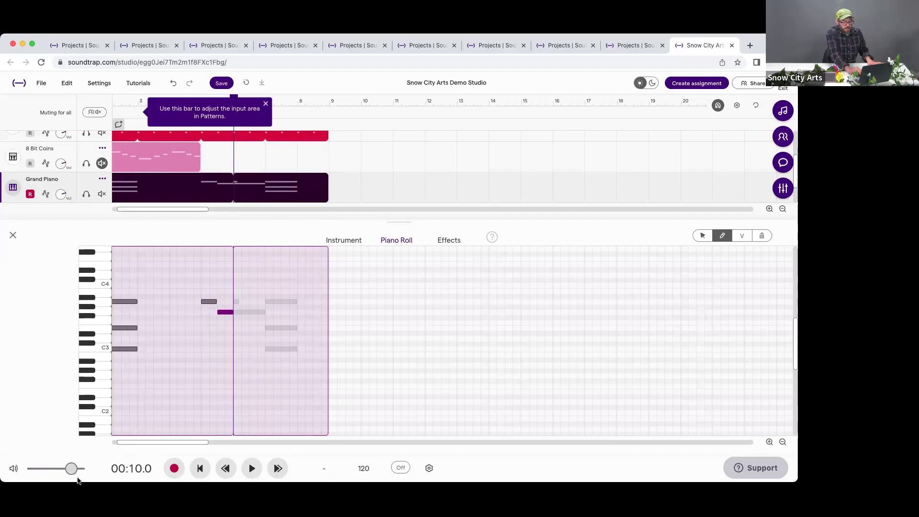
left_click(201, 469)
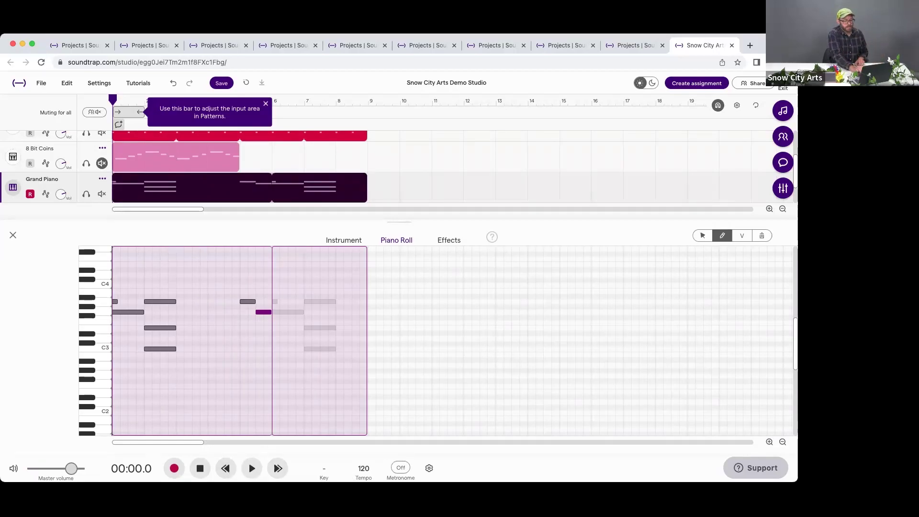
left_click(252, 469)
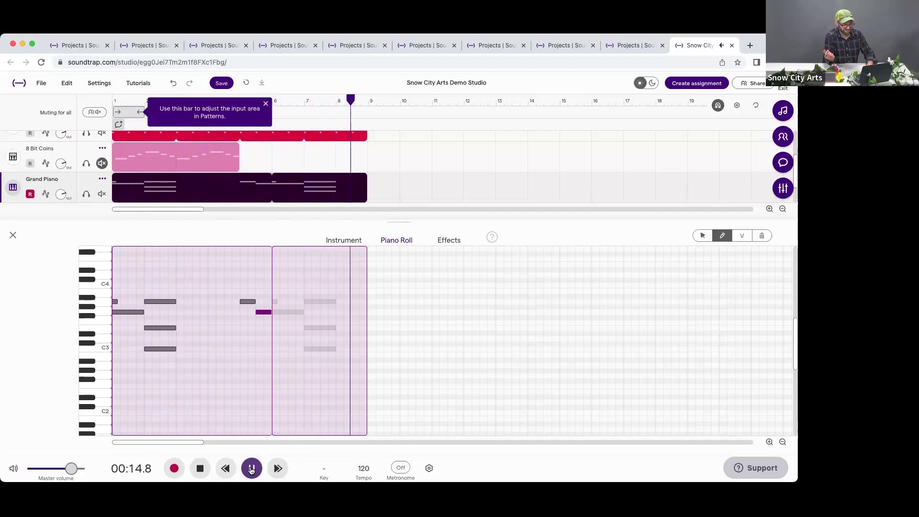
left_click(251, 469)
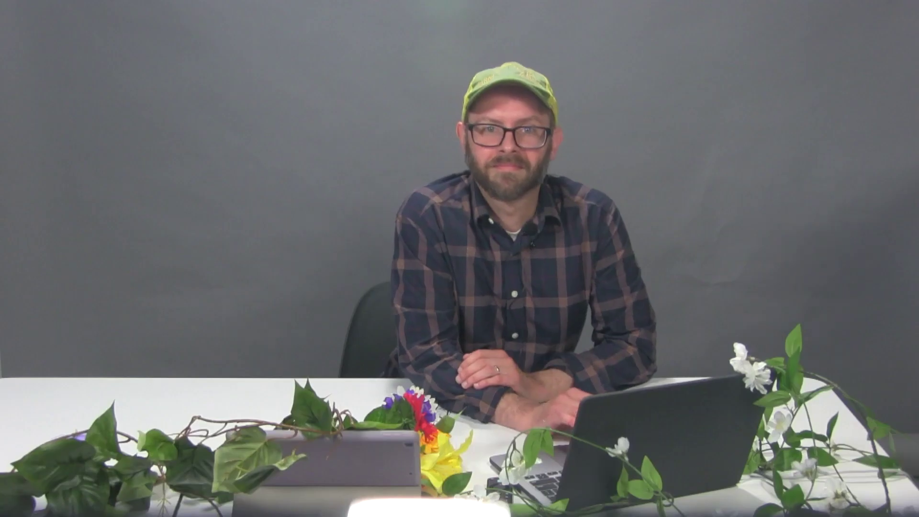
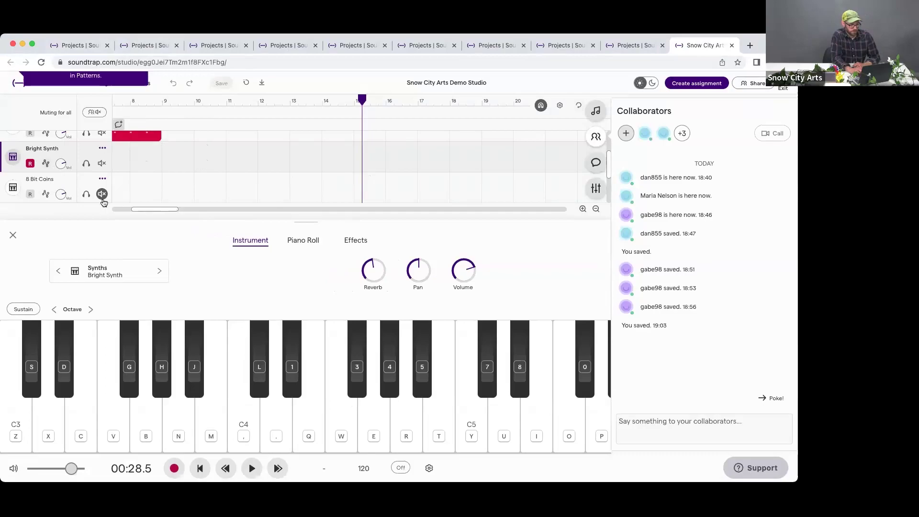
Step: Sync the collaborators' latest updates into the project, leaving the new-track dialog without adding a track
scroll(69, 185, "down", 3)
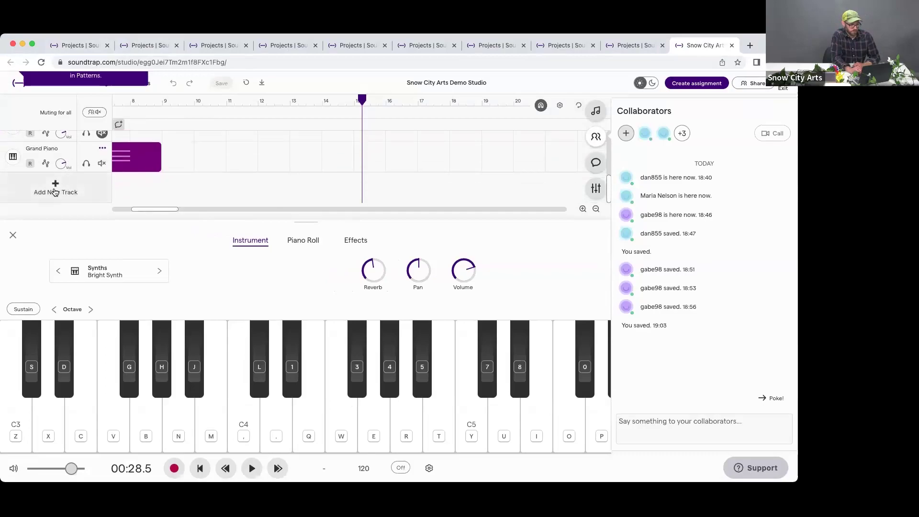
scroll(141, 178, "up", 2)
scroll(148, 180, "right", 2)
scroll(148, 180, "left", 9)
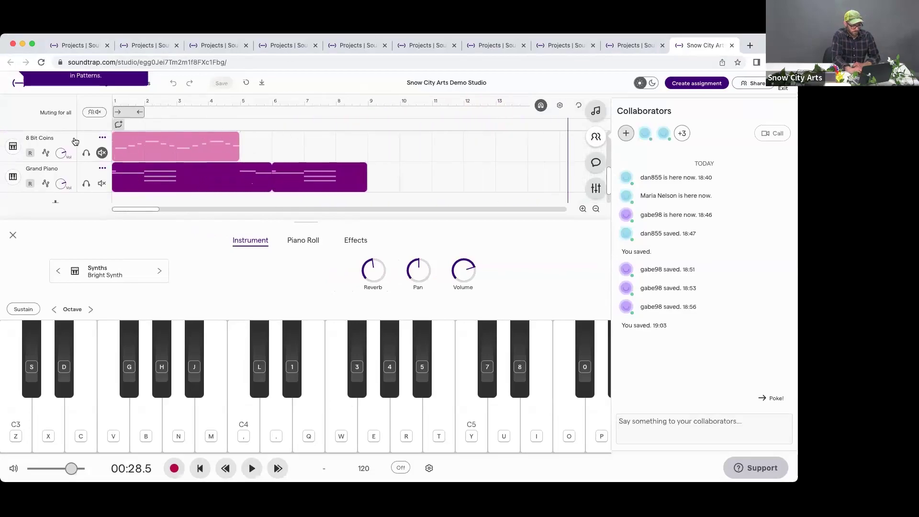
left_click(56, 201)
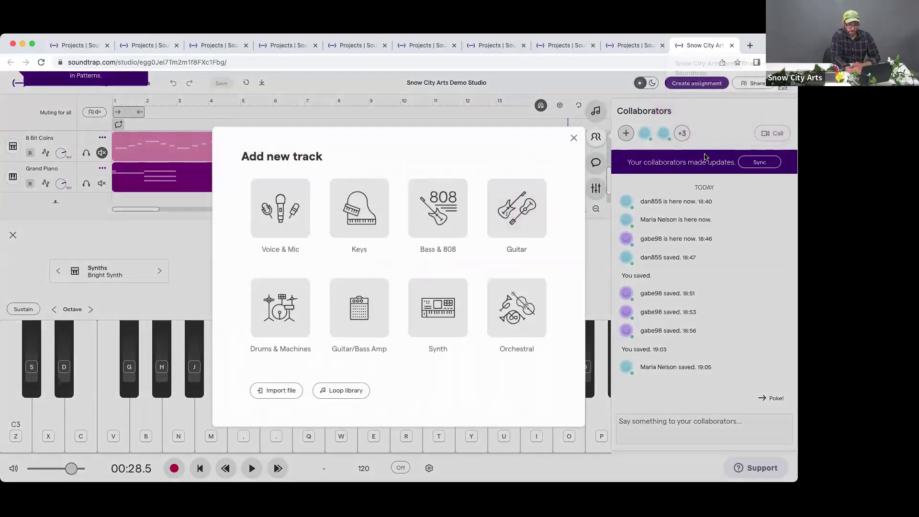
left_click(705, 168)
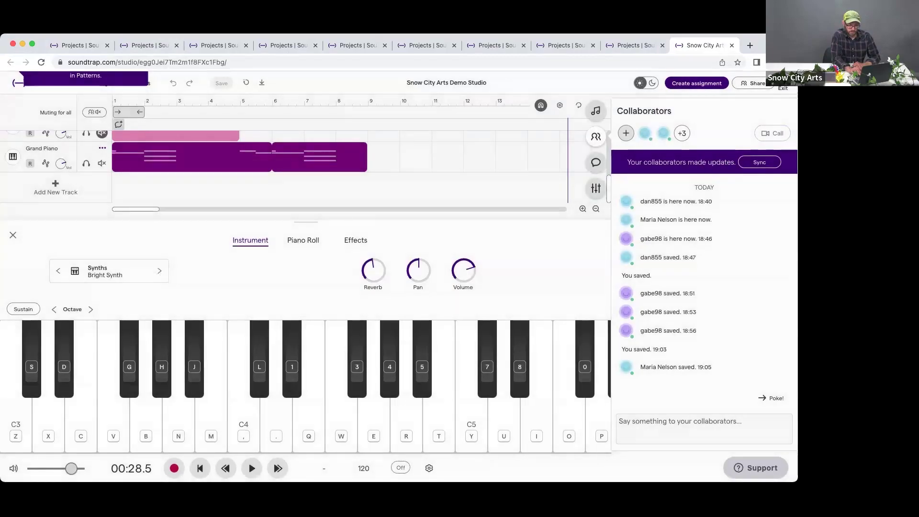
left_click(767, 162)
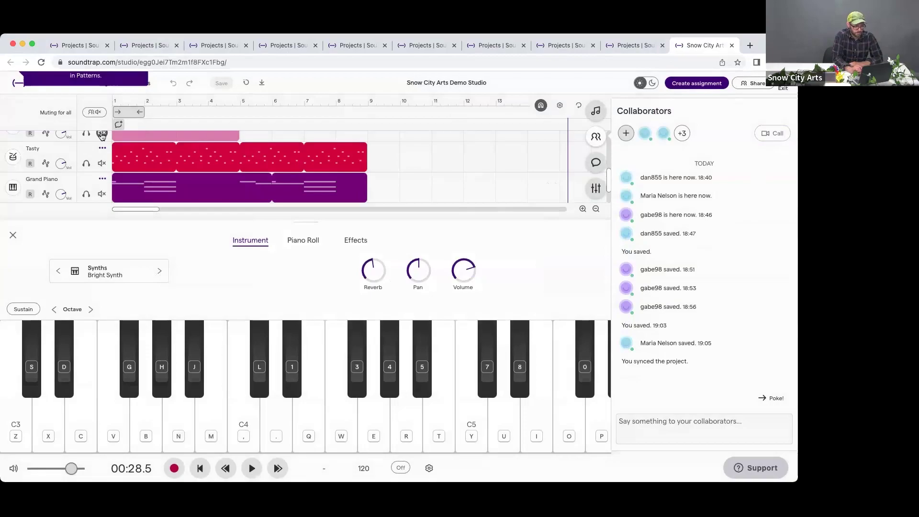
Step: Delete the looped Grand Piano region and sync the project
left_click(203, 188)
key("Delete")
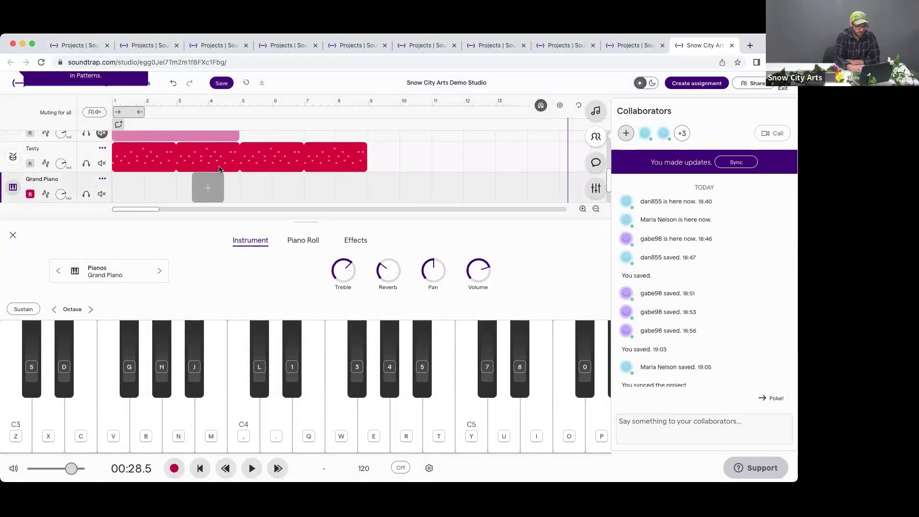
left_click(725, 162)
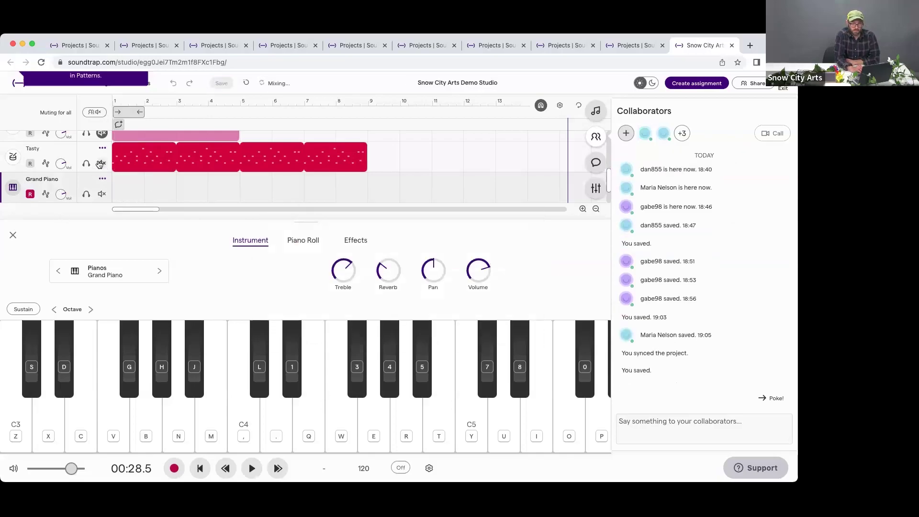
Step: Delete the region on the muted 8 Bit Coins track
scroll(207, 143, "down", 2)
scroll(141, 174, "up", 3)
scroll(141, 173, "up", 3)
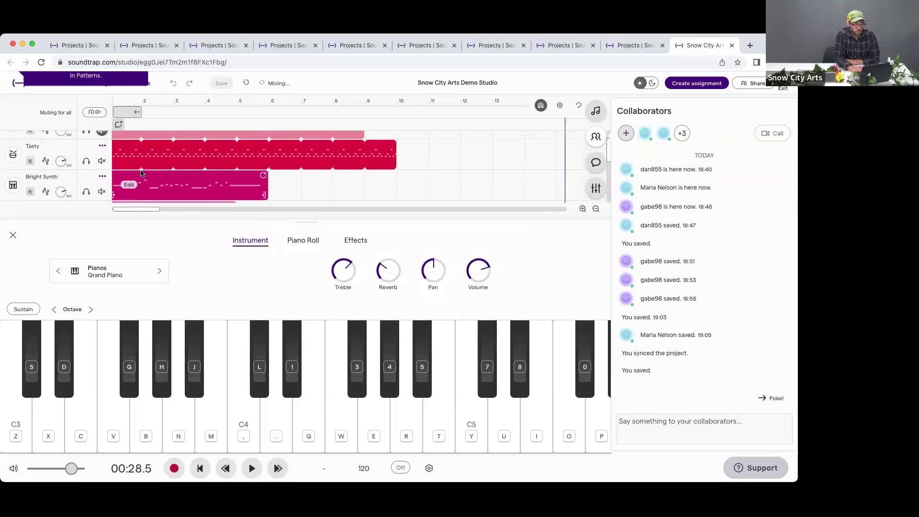
left_click(193, 185)
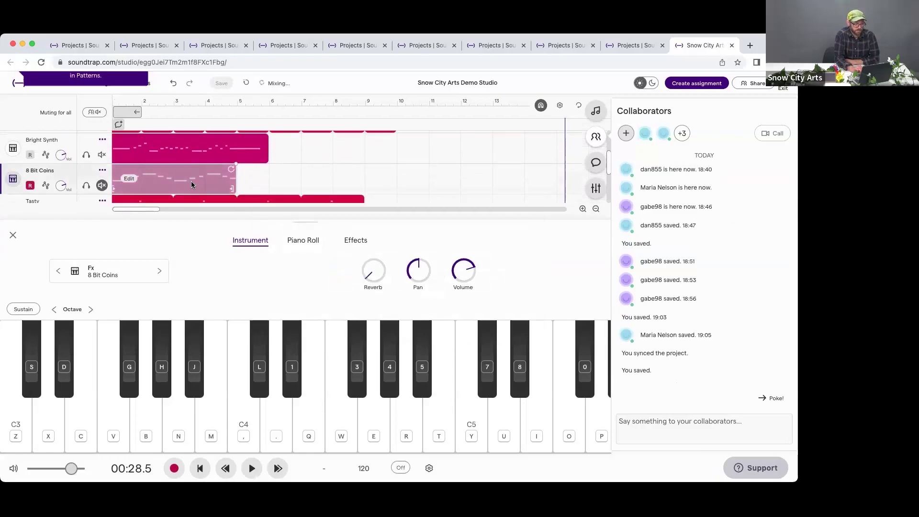
key("Delete")
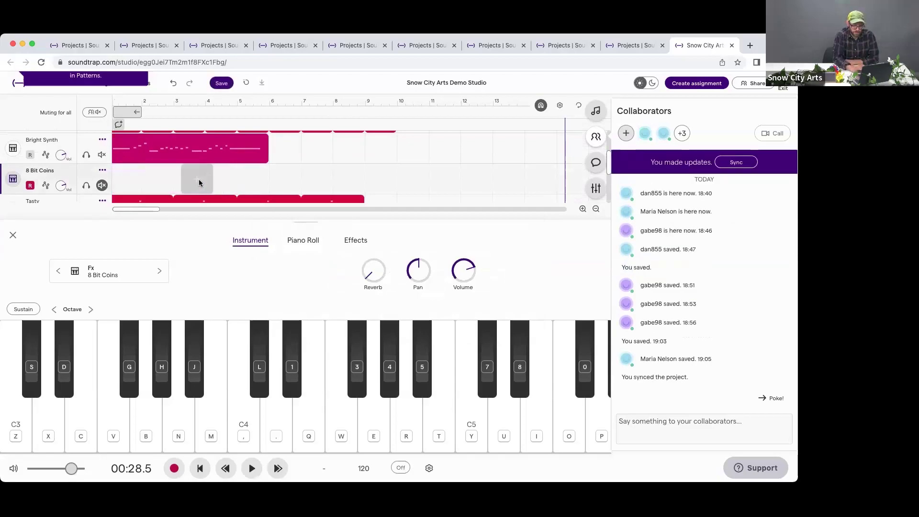
Step: Browse the Keys and Drums & Machines instrument presets for the 8 Bit Coins track and close them without choosing one
scroll(244, 177, "up", 2)
scroll(244, 178, "up", 2)
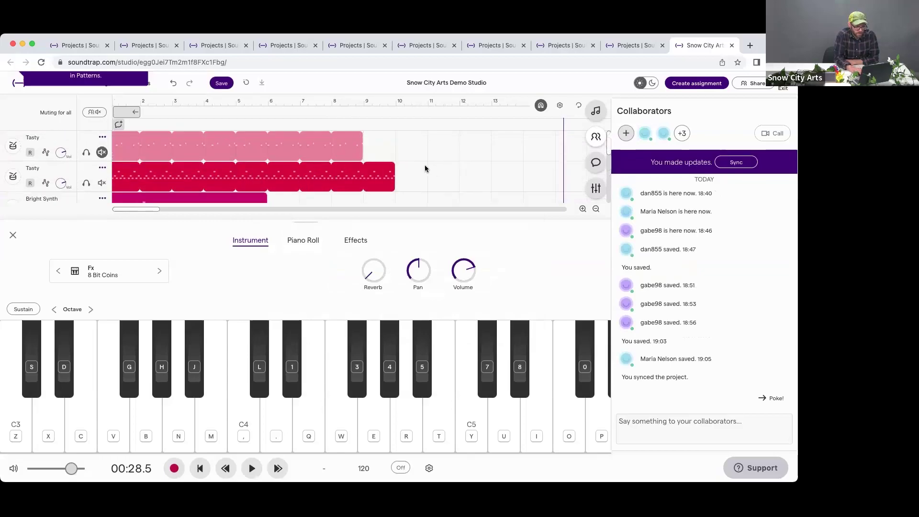
scroll(425, 168, "down", 4)
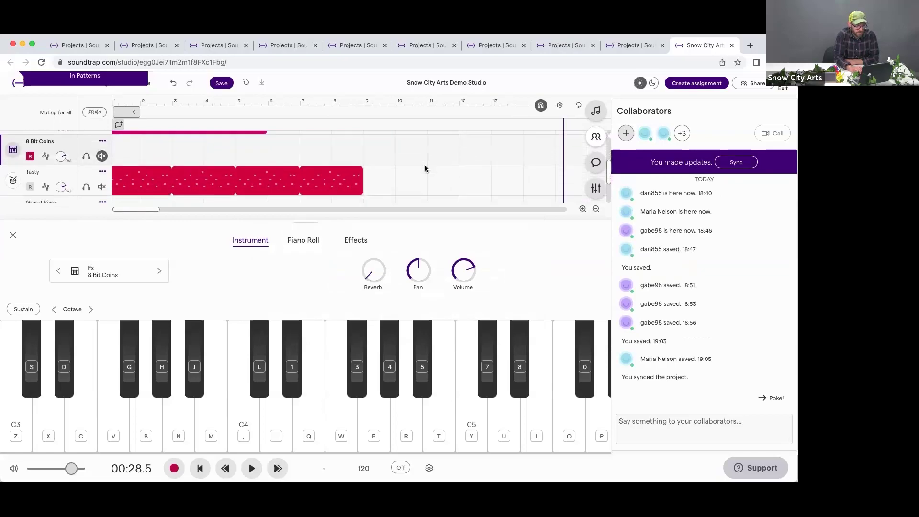
left_click(143, 274)
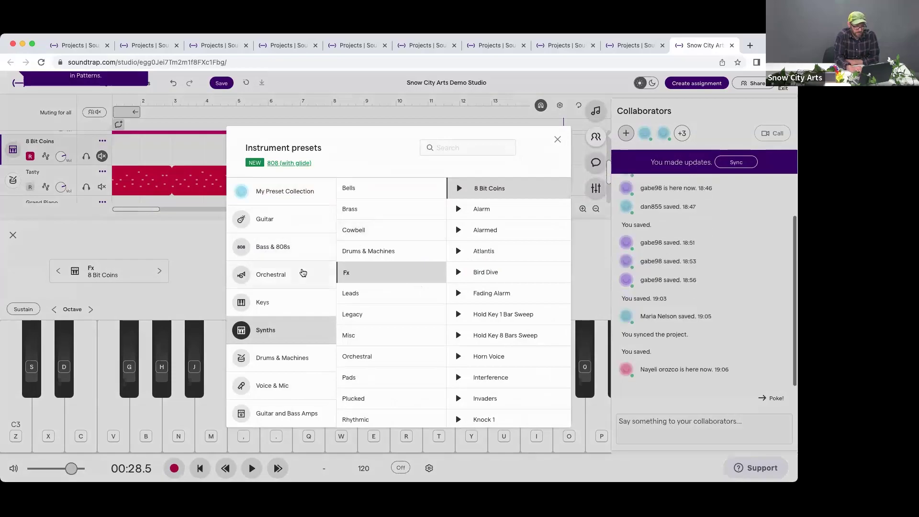
left_click(282, 297)
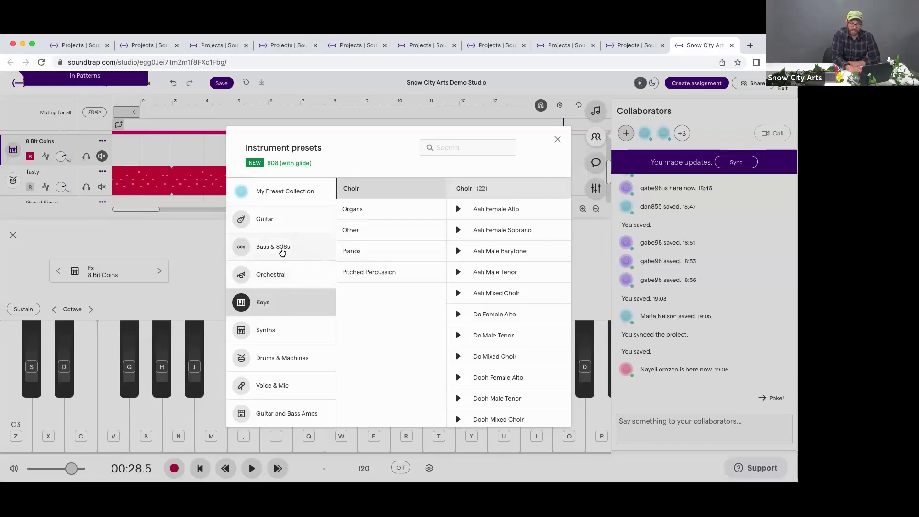
left_click(295, 357)
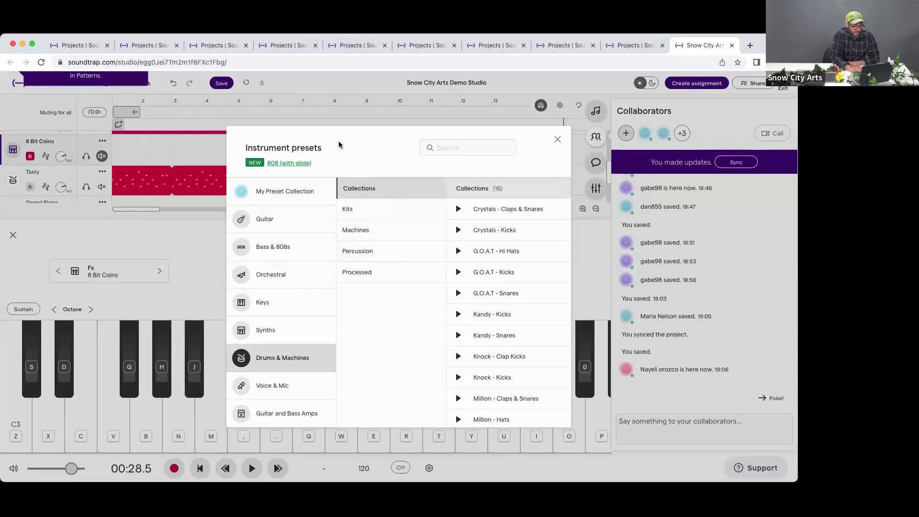
left_click(558, 140)
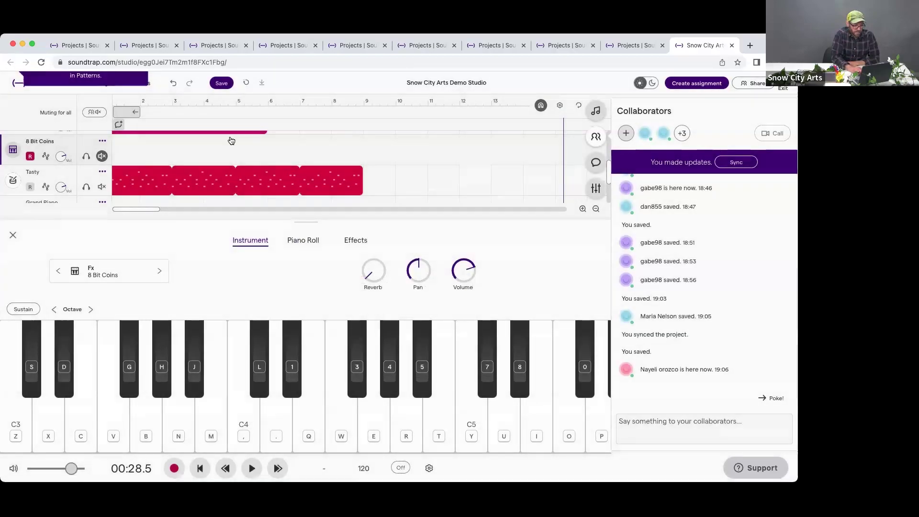
Step: Solo the second Tasty drum track, play it from the start and pause playback
scroll(86, 184, "down", 5)
scroll(88, 173, "up", 3)
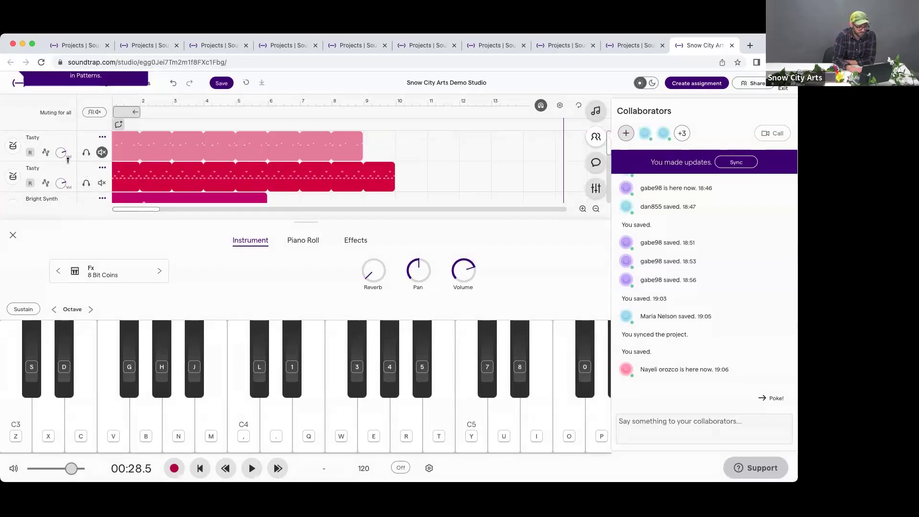
scroll(67, 157, "down", 2)
scroll(67, 157, "up", 2)
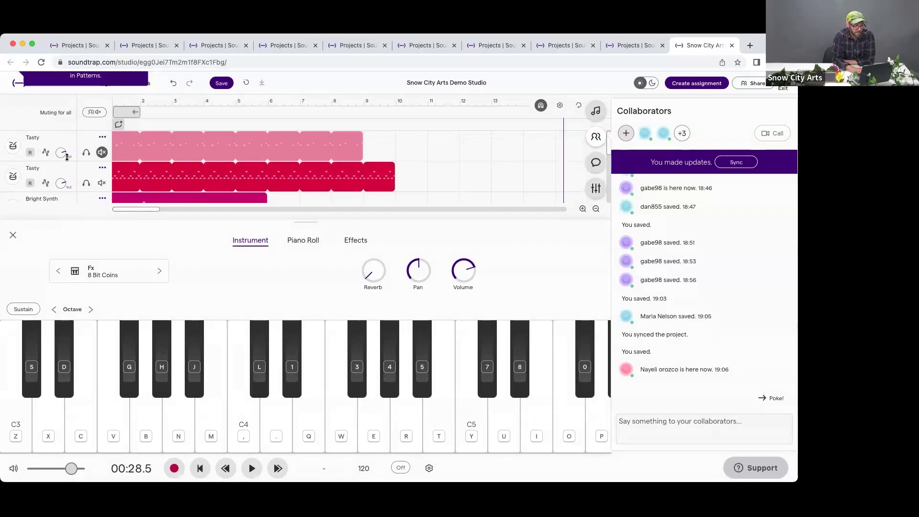
scroll(67, 157, "down", 1)
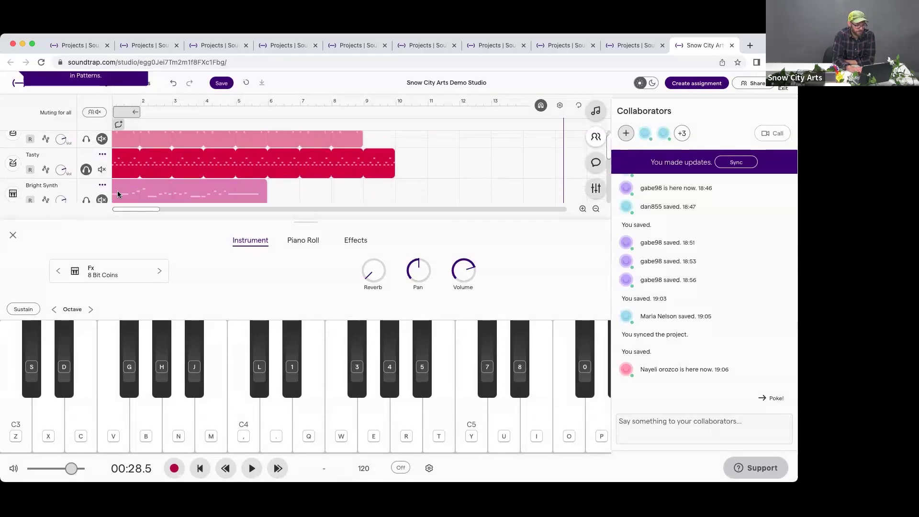
scroll(137, 174, "down", 1)
scroll(138, 174, "down", 3)
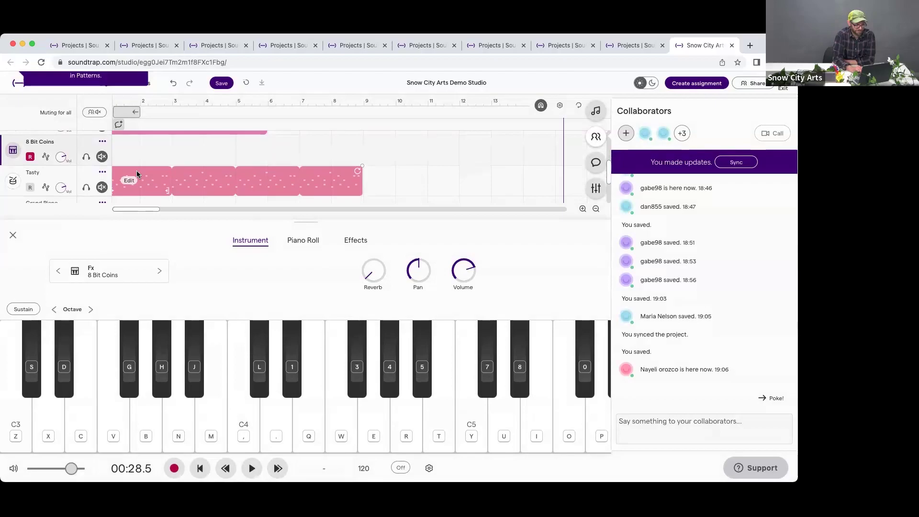
scroll(138, 178, "up", 2)
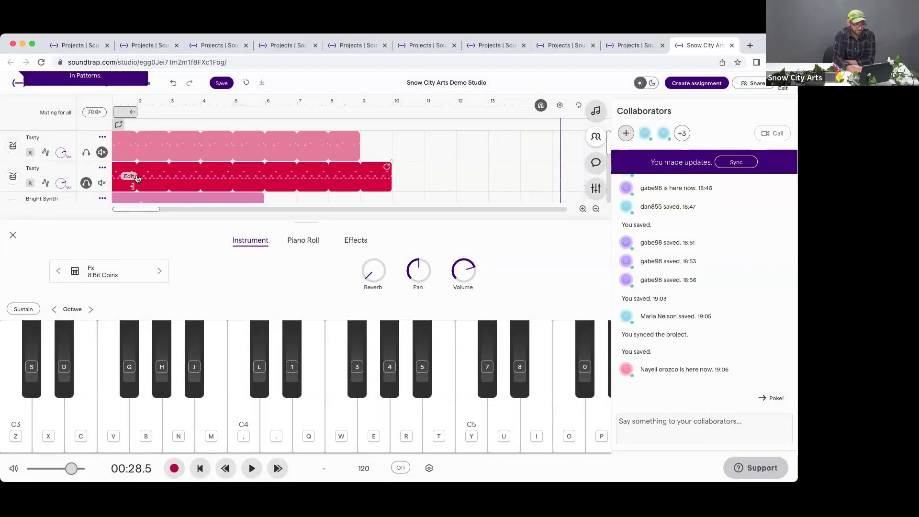
left_click(114, 99)
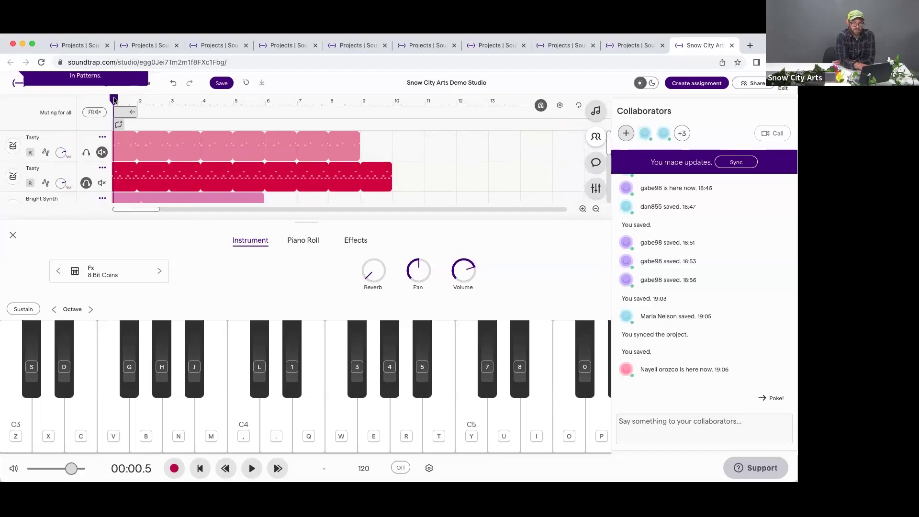
key("space")
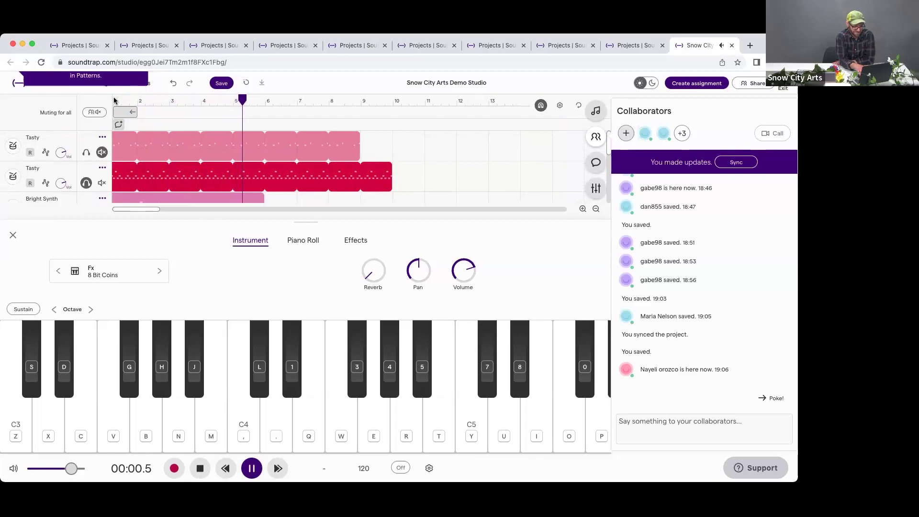
key("space")
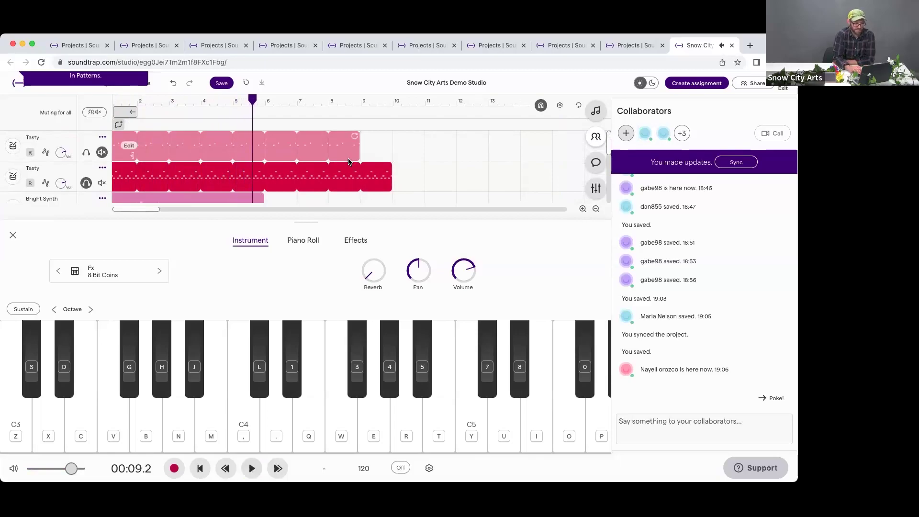
Step: Switch the solo to the Tasty drum track below 8 Bit Coins and play it from the start
scroll(349, 171, "down", 3)
scroll(349, 169, "up", 3)
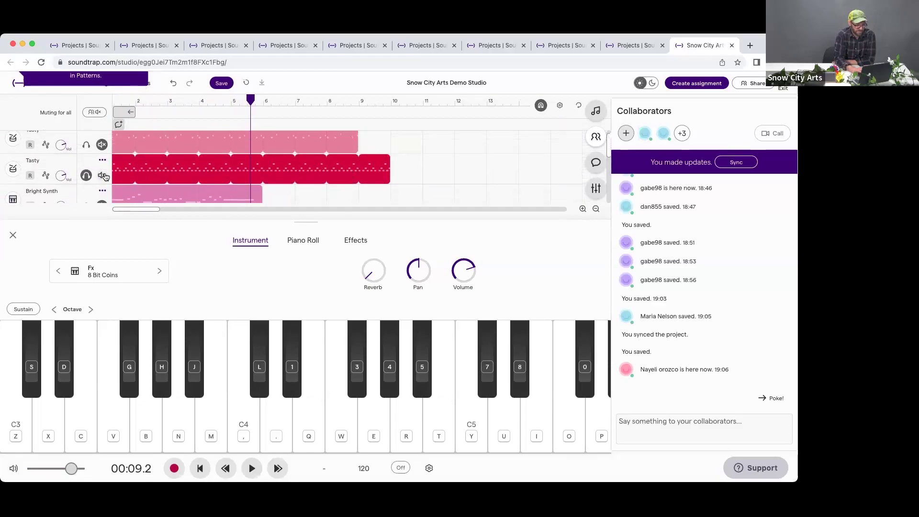
scroll(221, 186, "down", 2)
scroll(222, 186, "down", 1)
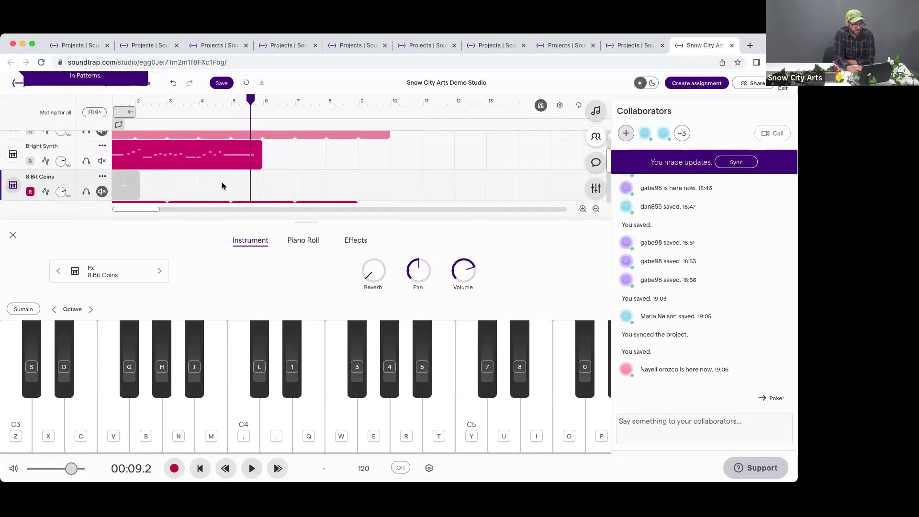
scroll(222, 185, "down", 2)
scroll(222, 185, "down", 1)
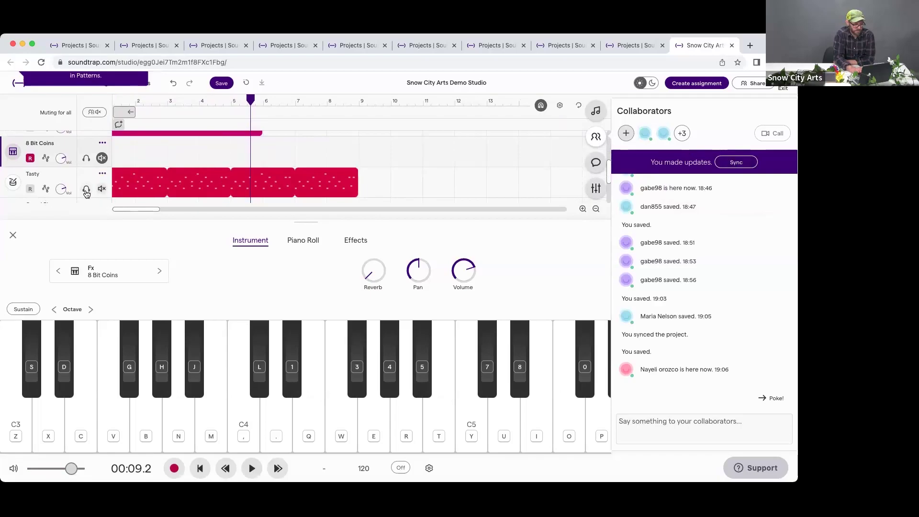
scroll(162, 164, "down", 2)
scroll(160, 167, "up", 3)
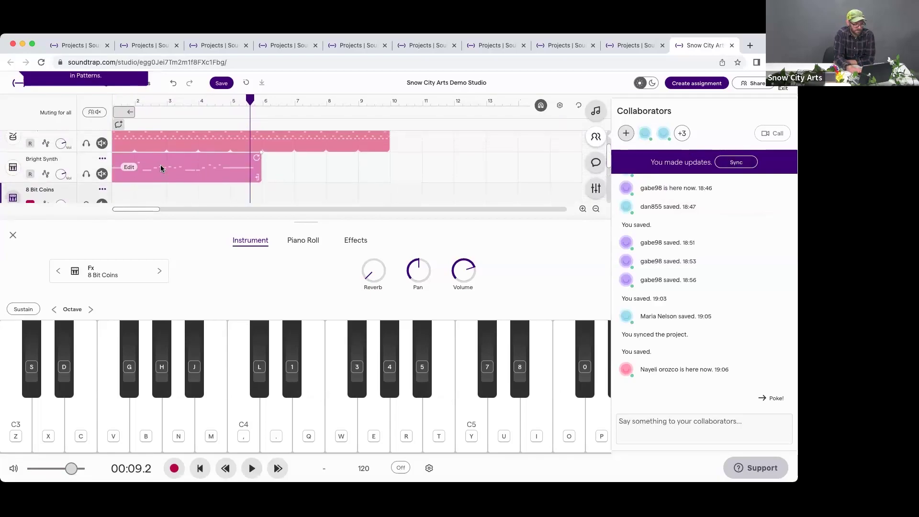
scroll(161, 167, "up", 2)
scroll(161, 167, "down", 3)
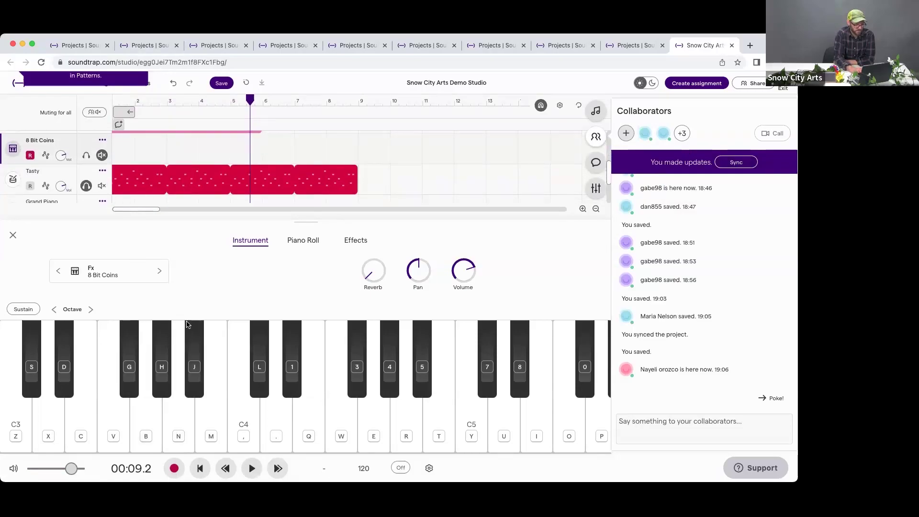
left_click(114, 99)
key("space")
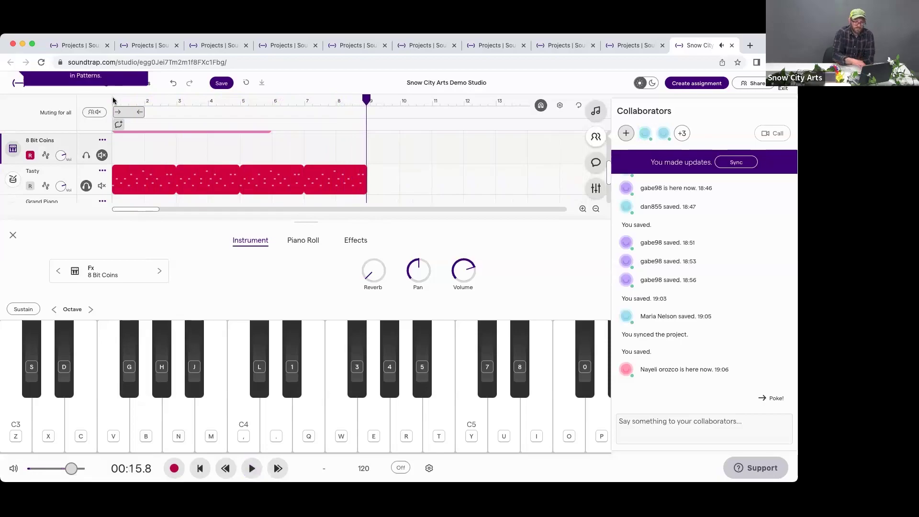
Step: Sync the project to save the updates and review the tracks down to Grand Piano
left_click(738, 162)
scroll(423, 177, "down", 3)
scroll(423, 180, "up", 4)
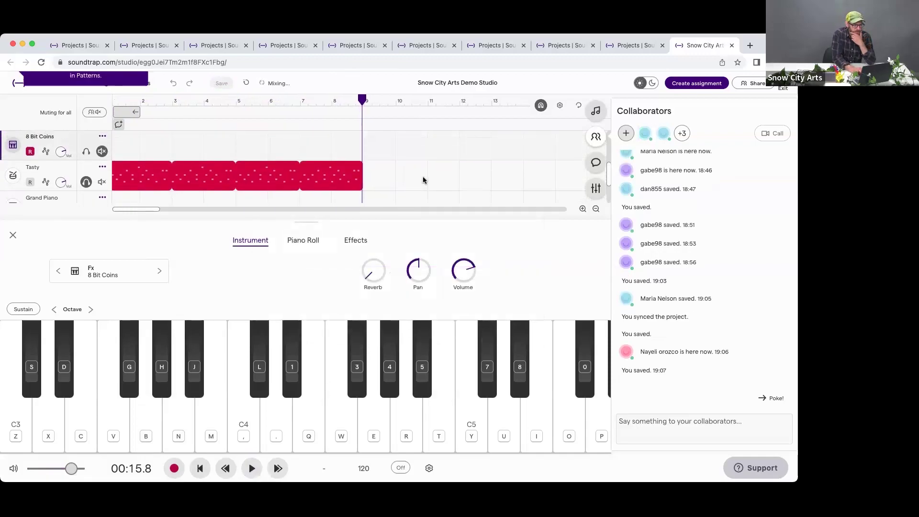
scroll(423, 180, "down", 3)
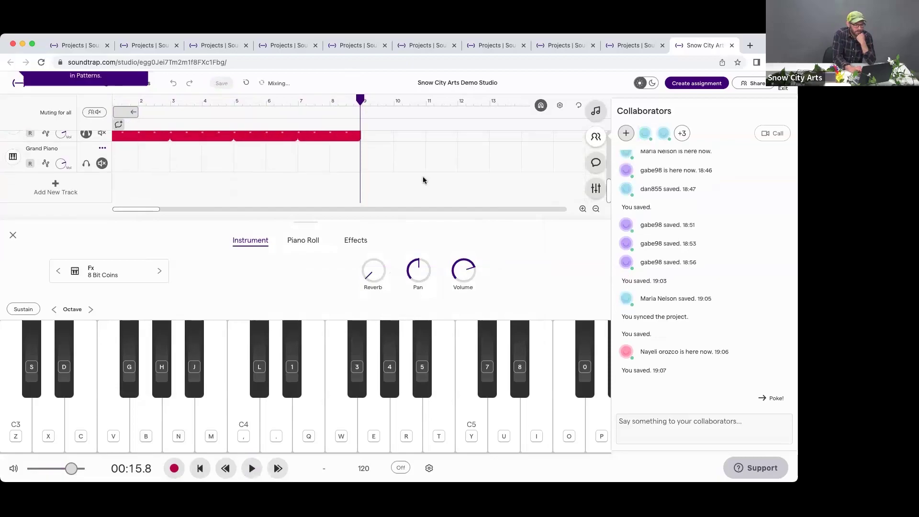
scroll(423, 179, "up", 1)
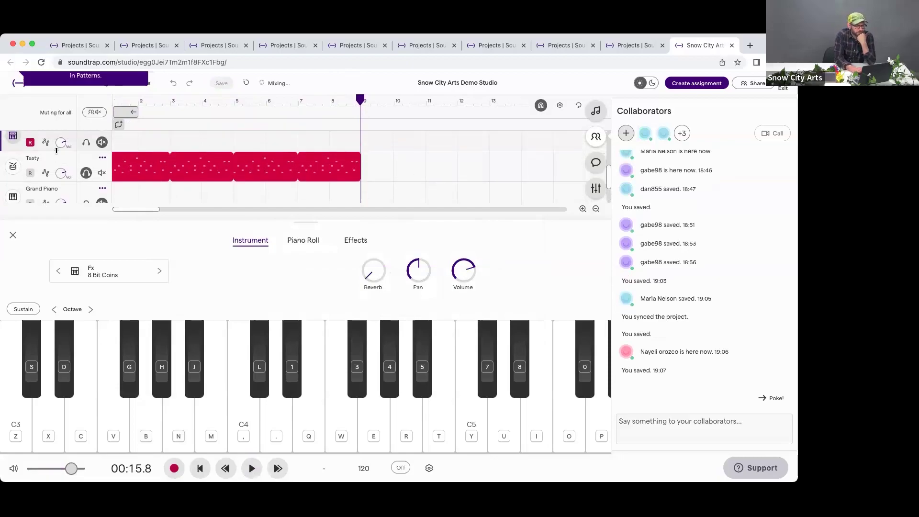
Step: Open the patterns of the Tasty track below 8 Bit Coins, and sync the collaborators' updates into the project
left_click(33, 161)
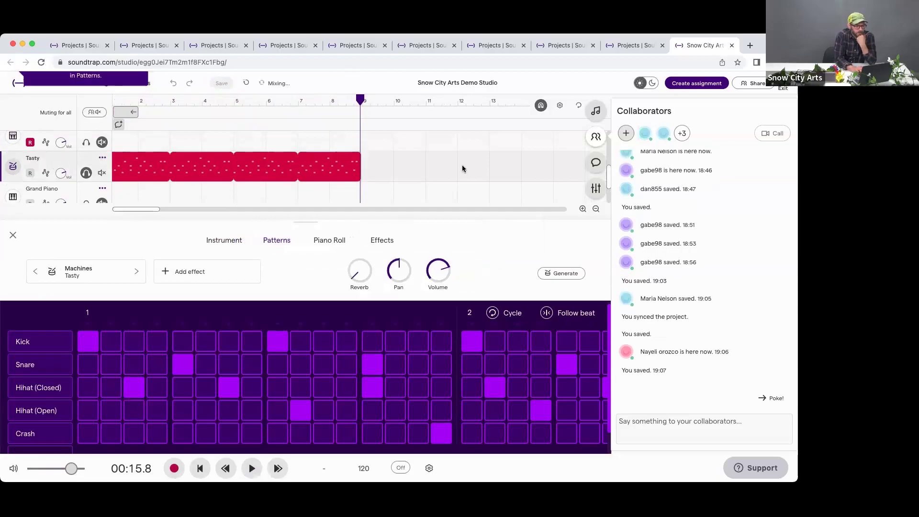
left_click(401, 166)
scroll(401, 167, "down", 2)
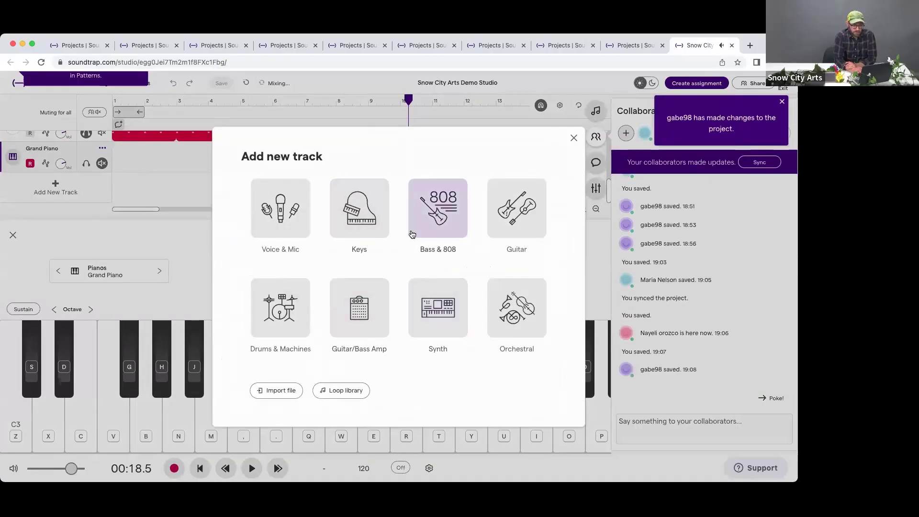
left_click(758, 165)
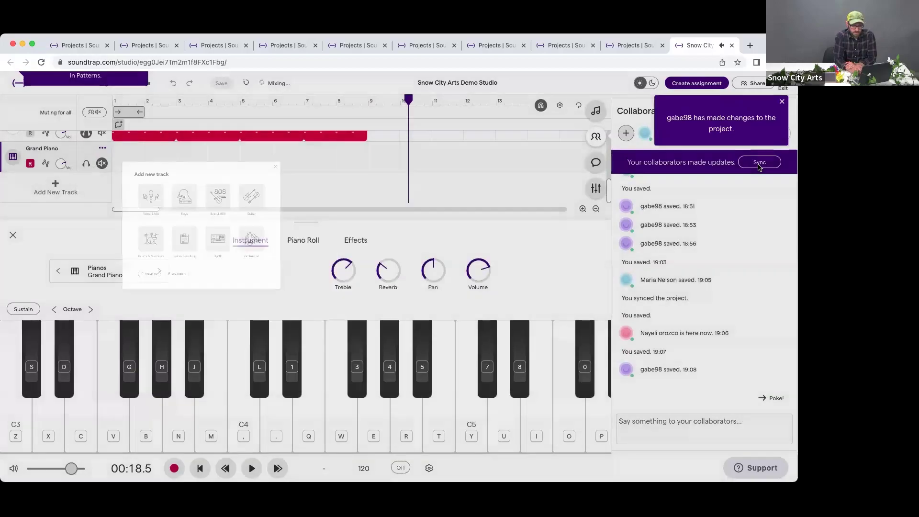
left_click(758, 163)
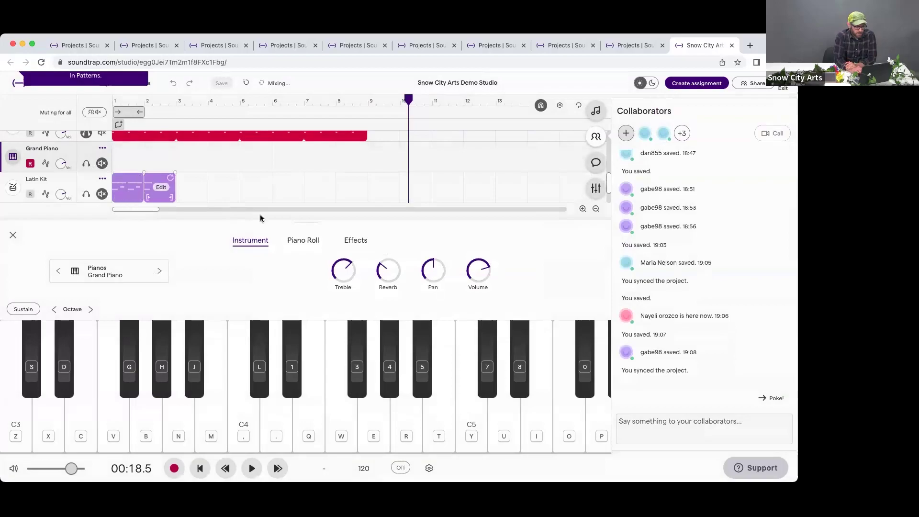
Step: Solo the Latin Kit track, play it from the start and pause playback
left_click(84, 195)
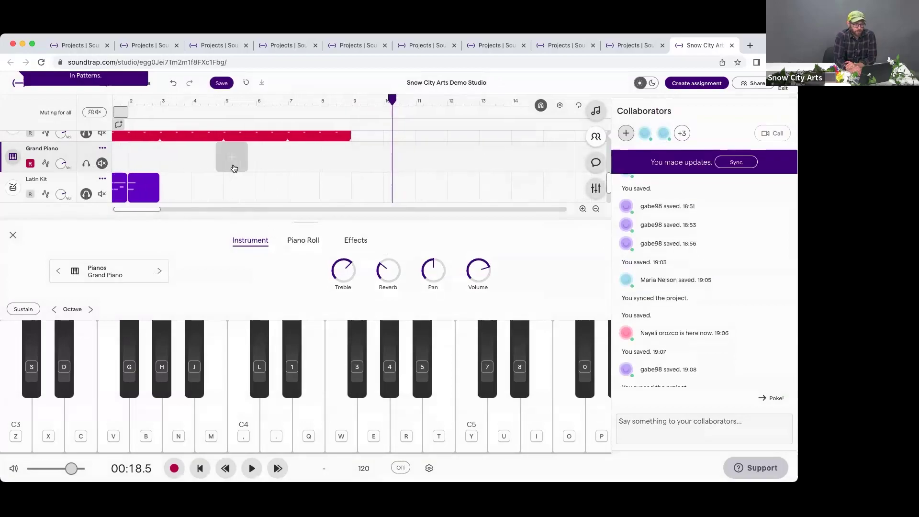
left_click(114, 100)
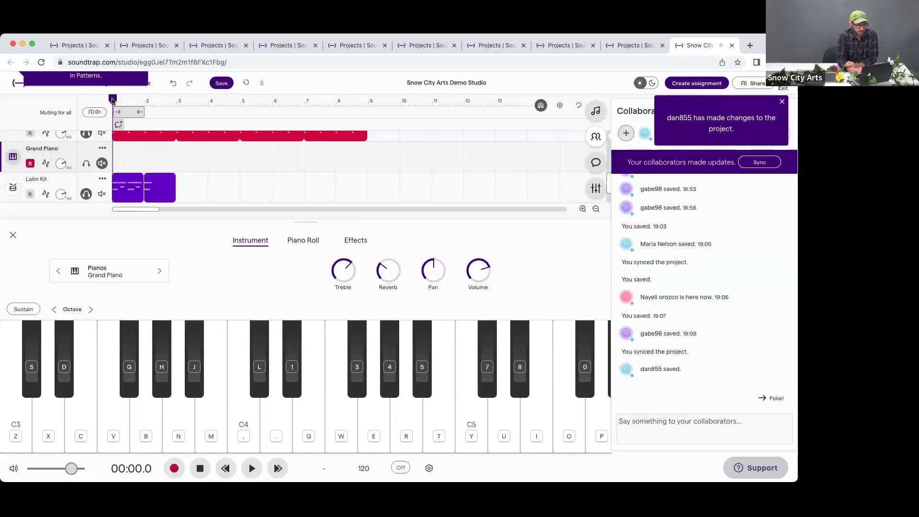
key("space")
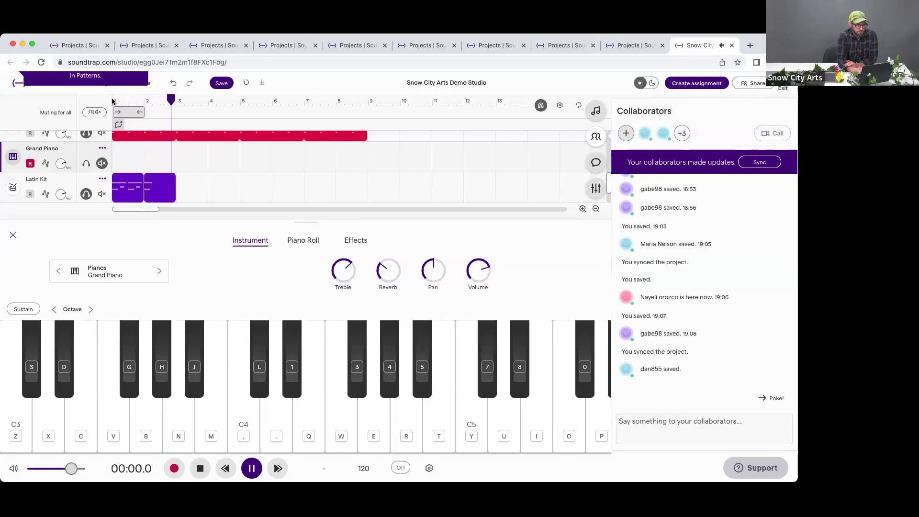
key("space")
Step: Remove the solo from the Tasty track, play only Latin Kit from the start and pause playback
scroll(184, 201, "down", 1)
scroll(185, 204, "up", 2)
left_click(86, 144)
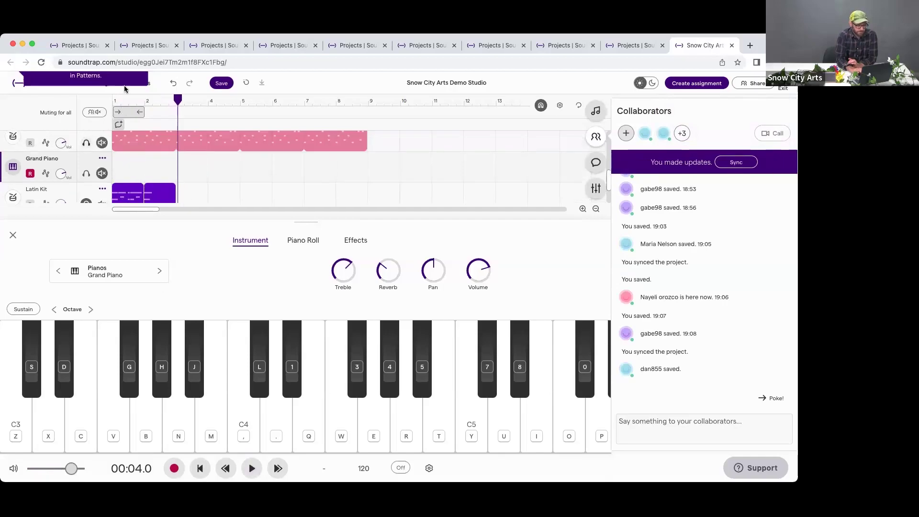
left_click(113, 100)
key("space")
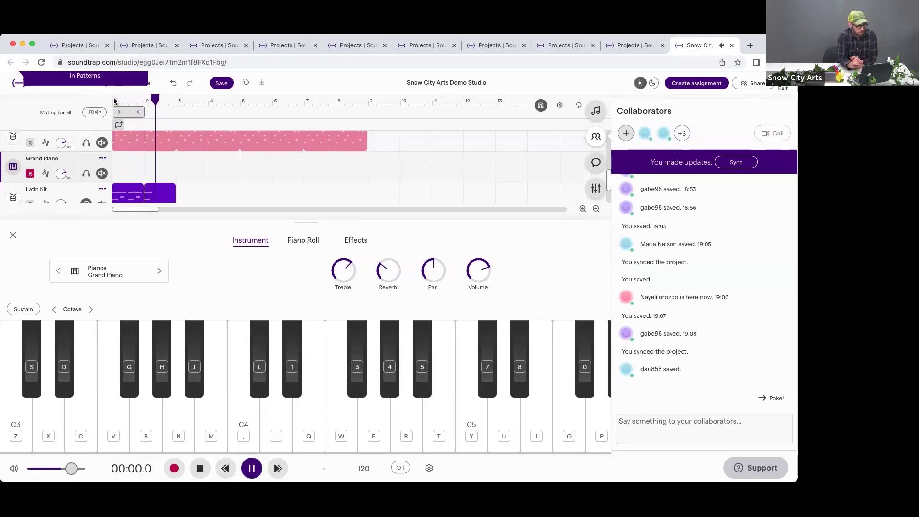
key("space")
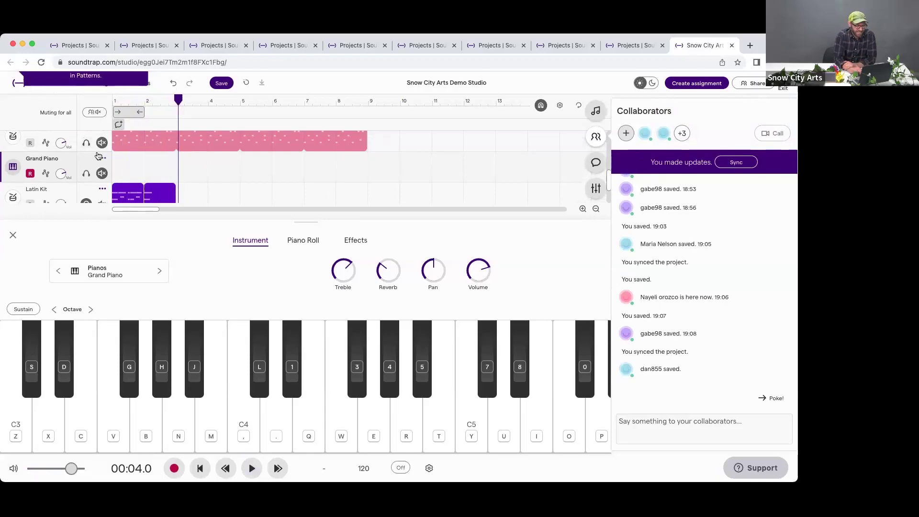
Step: Replay the soloed Latin Kit track from the start and pause it
scroll(228, 191, "down", 1)
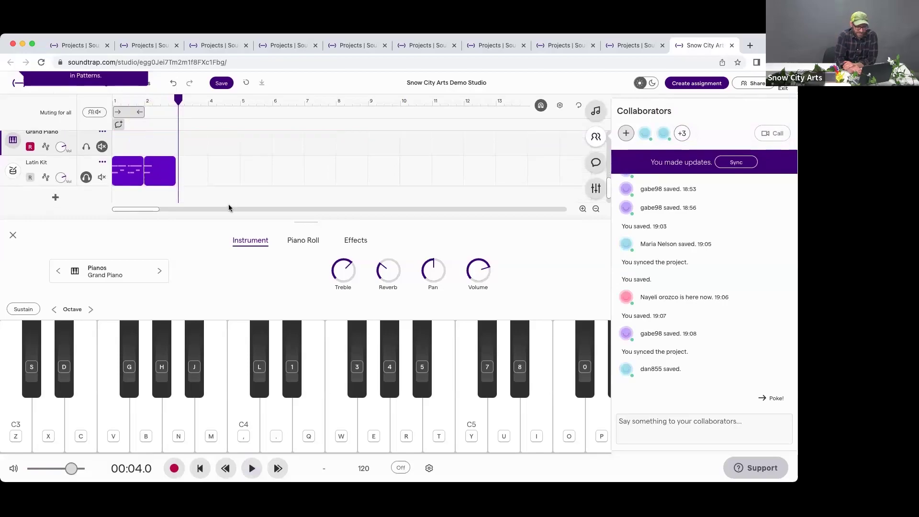
left_click(115, 102)
key("space")
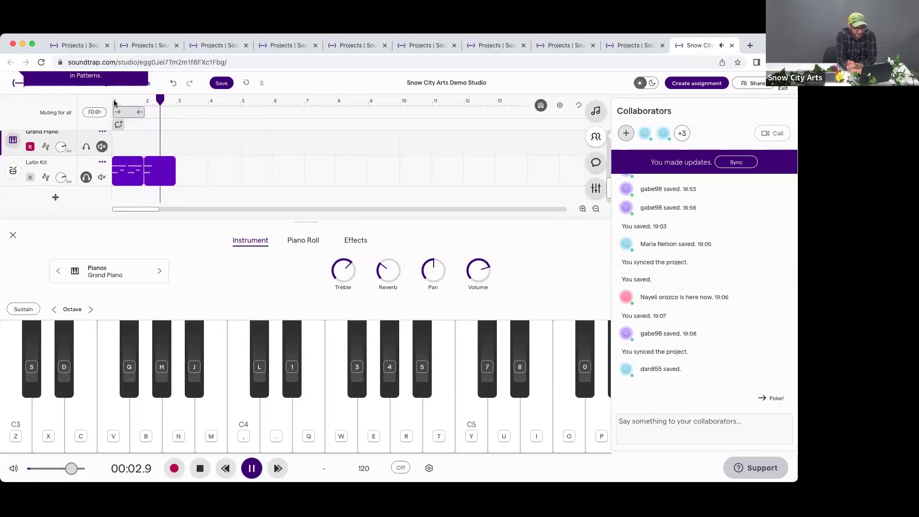
key("space")
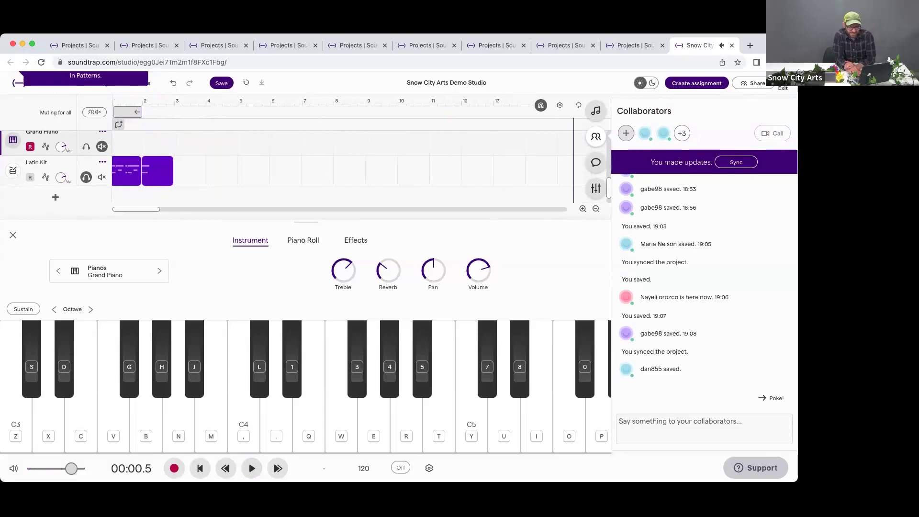
Step: Sync the project to save the solo changes, and pause playback of the looped Latin Kit track
left_click(736, 161)
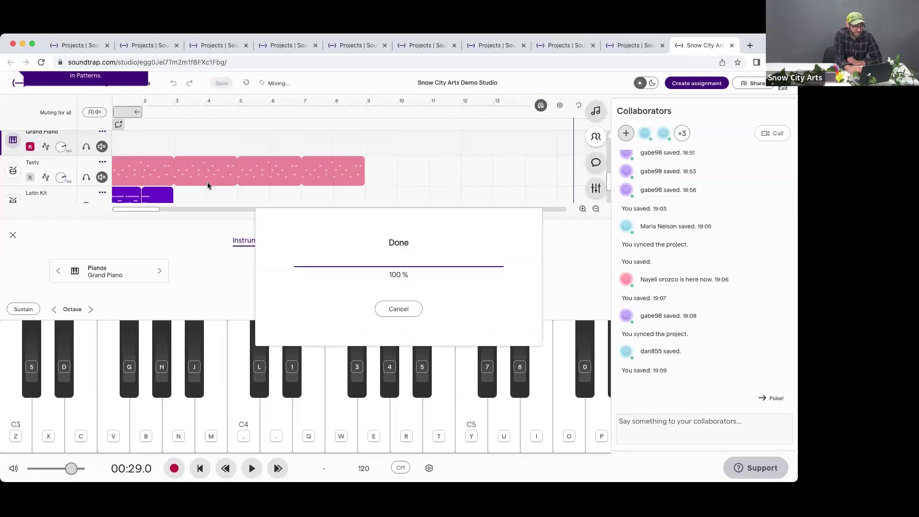
scroll(385, 203, "down", 1)
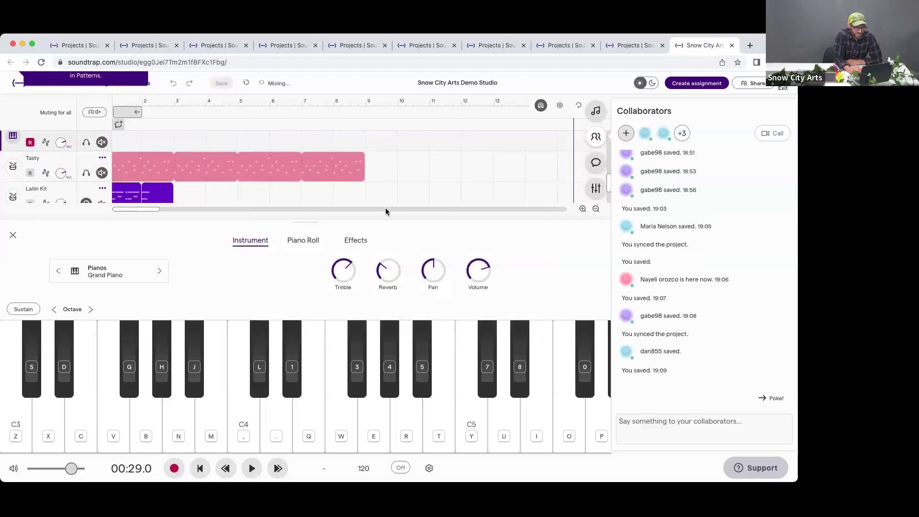
left_click(146, 274)
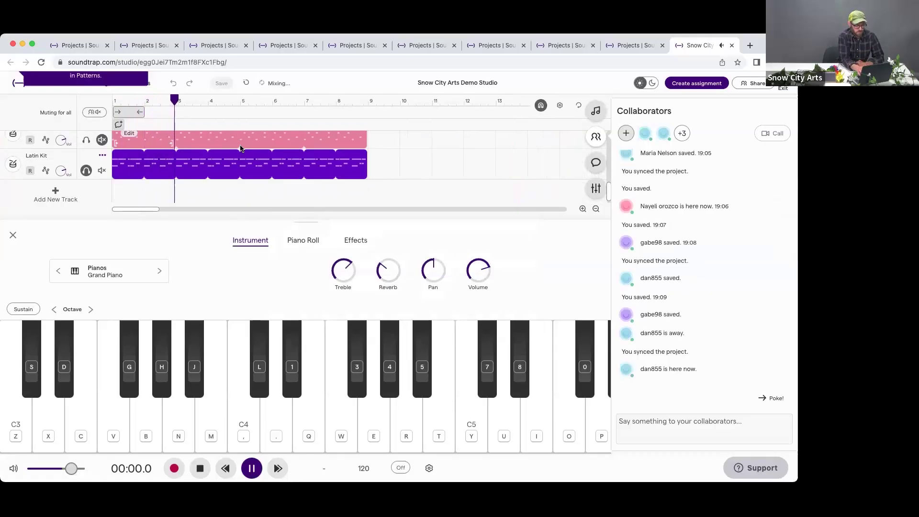
key("space")
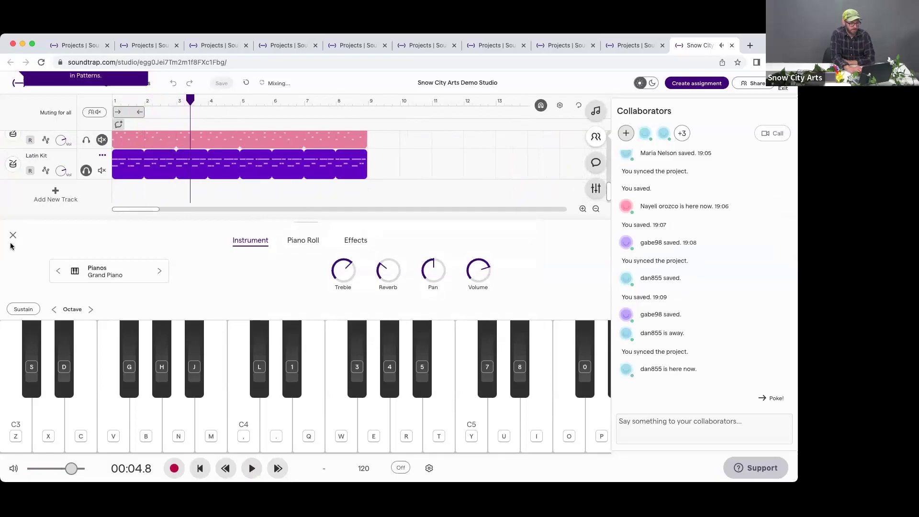
Step: Search the instrument presets for "alien" and apply the Yodeling Alien preset to the Grand Piano track
left_click(117, 269)
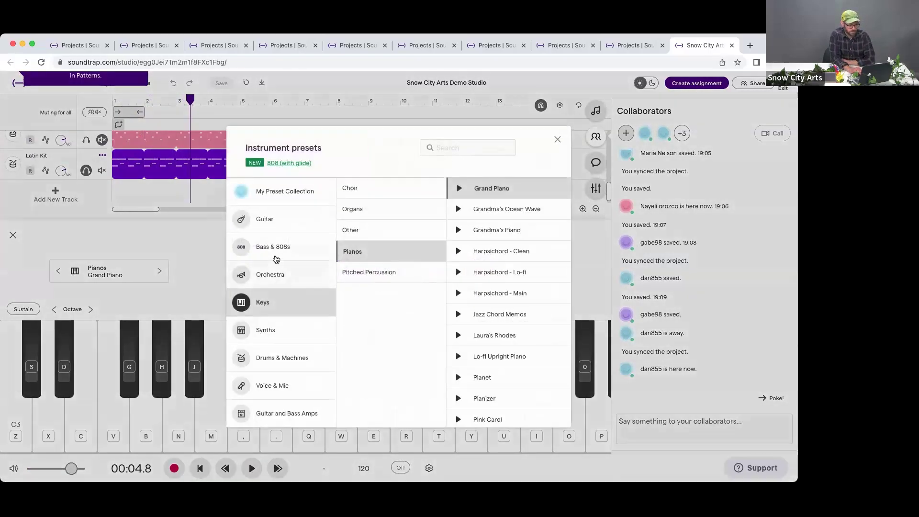
left_click(281, 365)
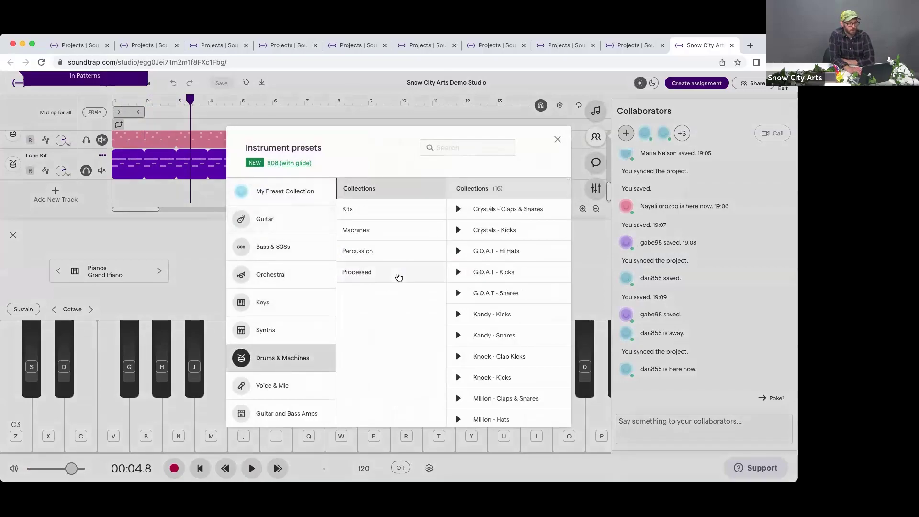
left_click(298, 333)
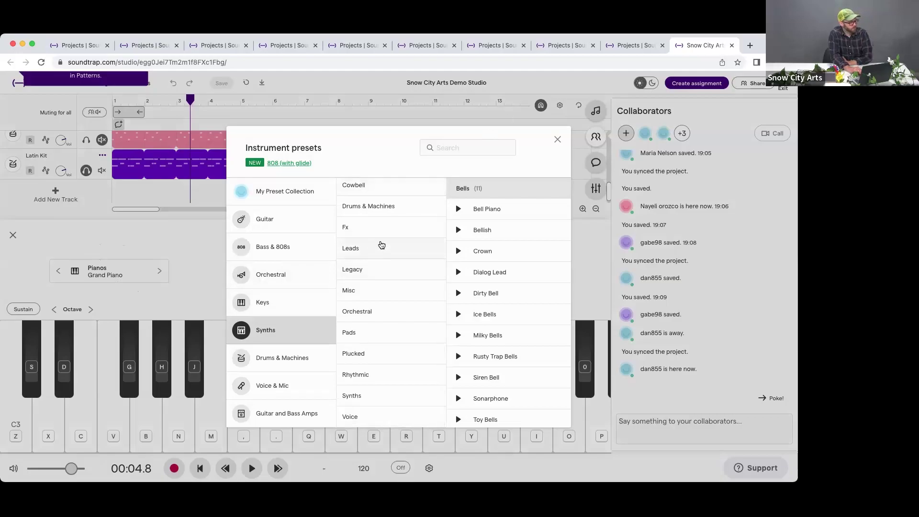
left_click(470, 148)
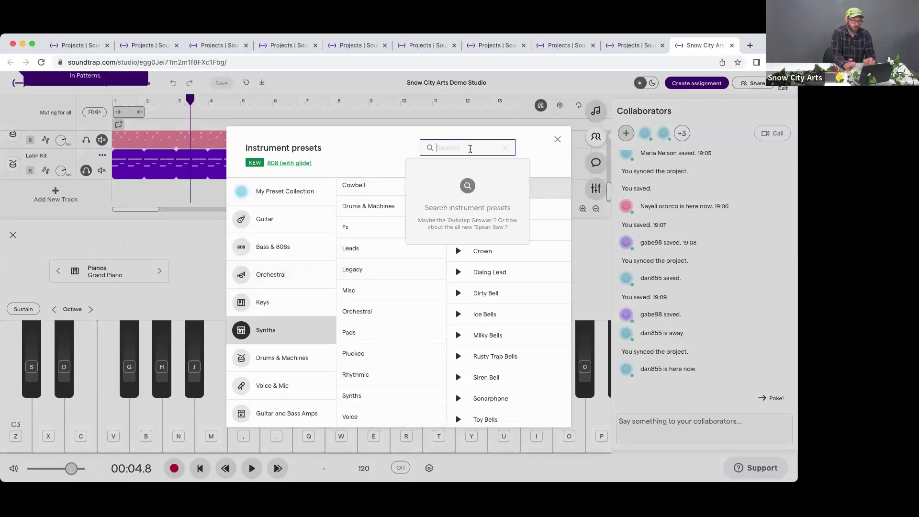
type("a")
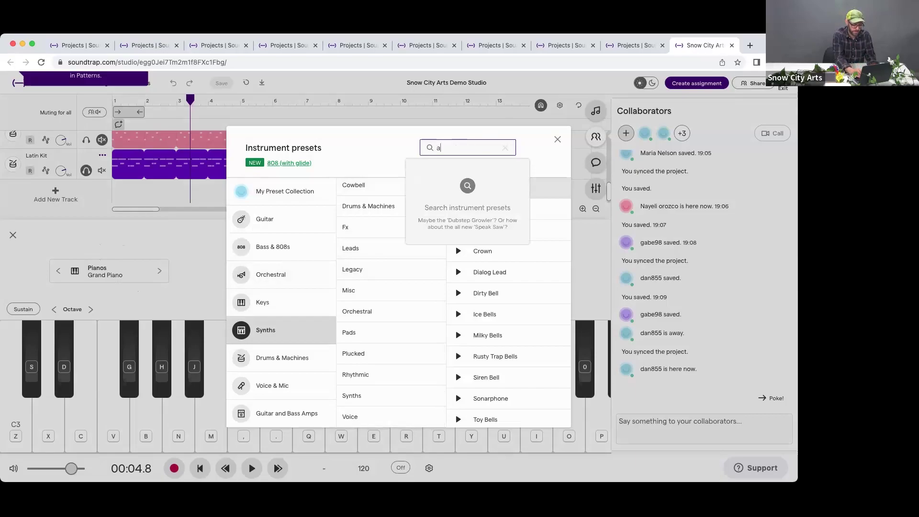
type("lien")
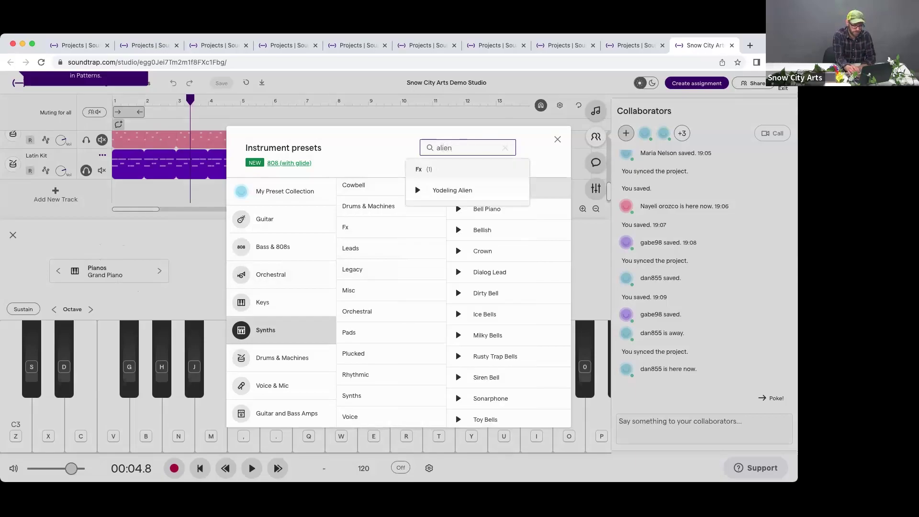
left_click(472, 198)
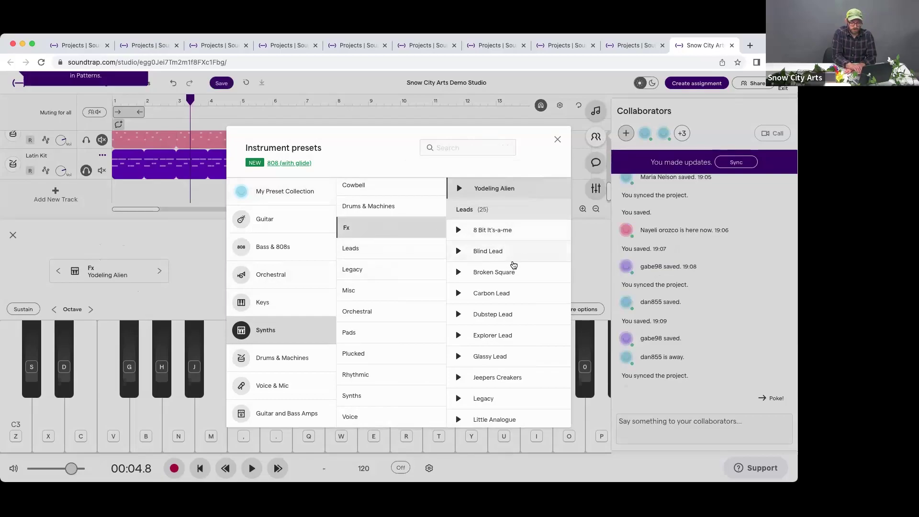
Step: Browse the Leads and Fx synth presets for other sounds to use on the Yodeling Alien track
scroll(512, 266, "up", 2)
scroll(511, 266, "down", 5)
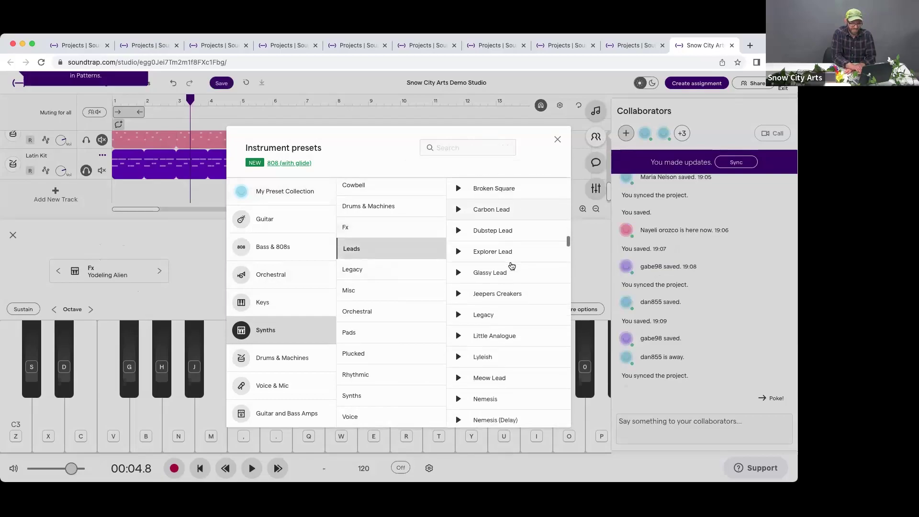
left_click(379, 230)
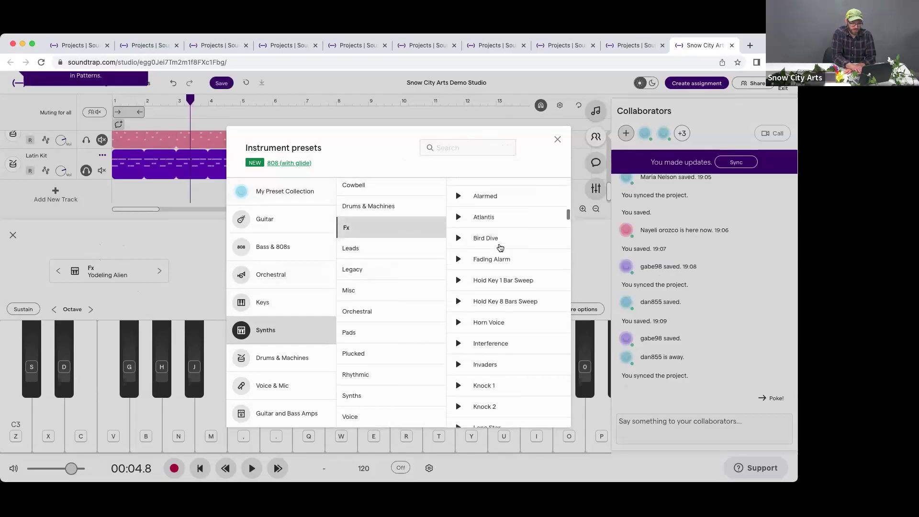
scroll(505, 265, "up", 2)
scroll(505, 265, "down", 4)
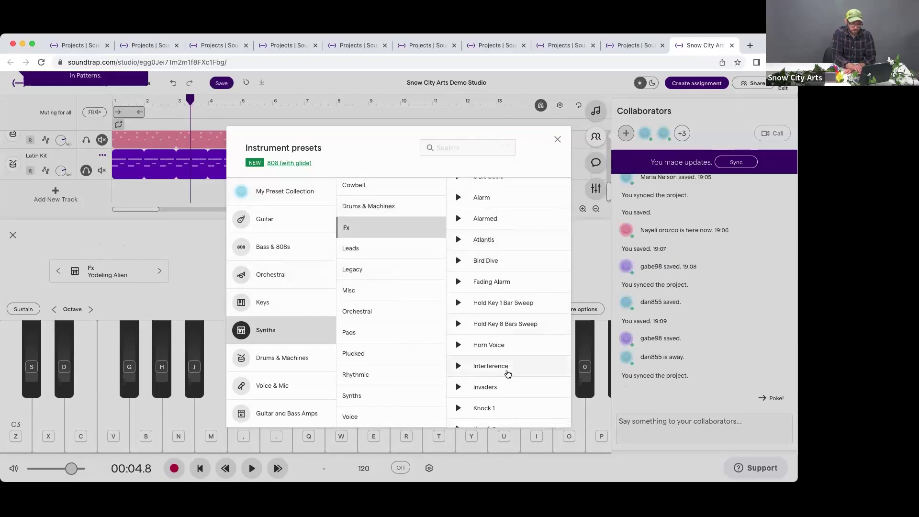
scroll(502, 373, "up", 1)
scroll(502, 375, "down", 5)
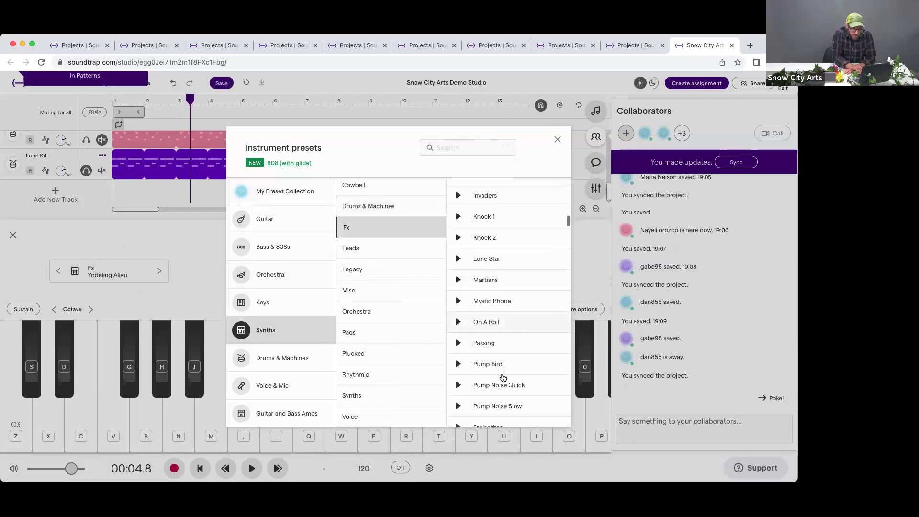
scroll(503, 378, "down", 6)
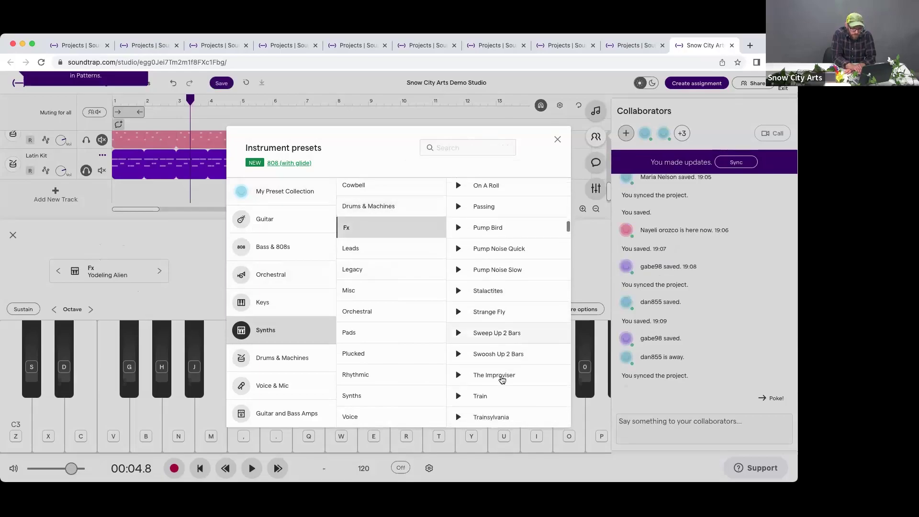
scroll(501, 380, "down", 4)
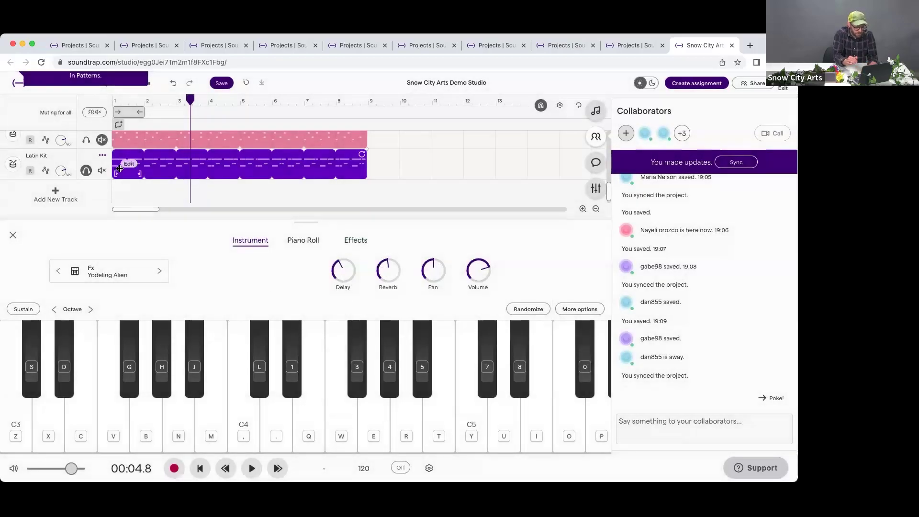
Step: Add a new Synth track and browse the Synths presets available for it
left_click(53, 193)
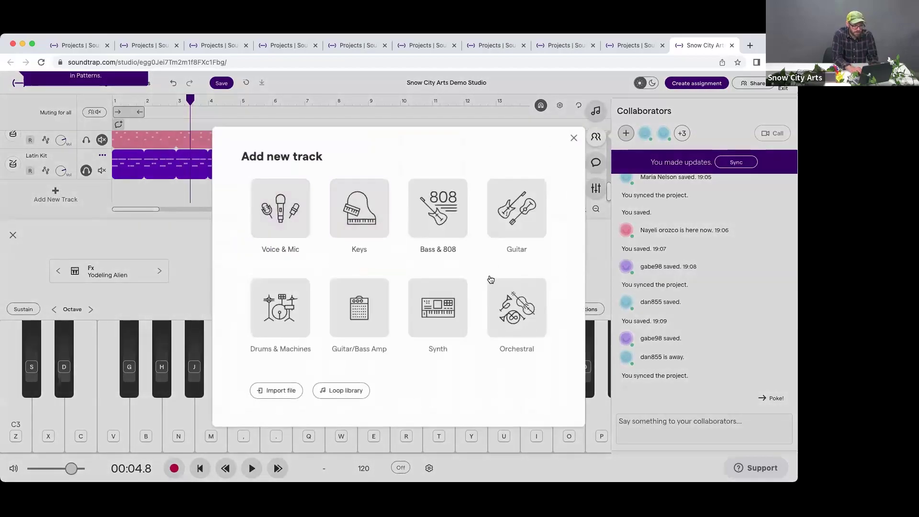
left_click(438, 326)
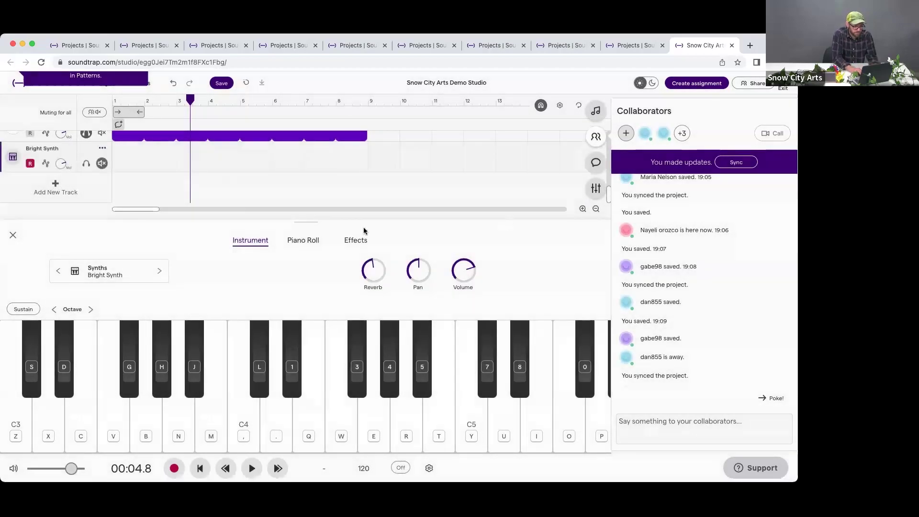
left_click(137, 276)
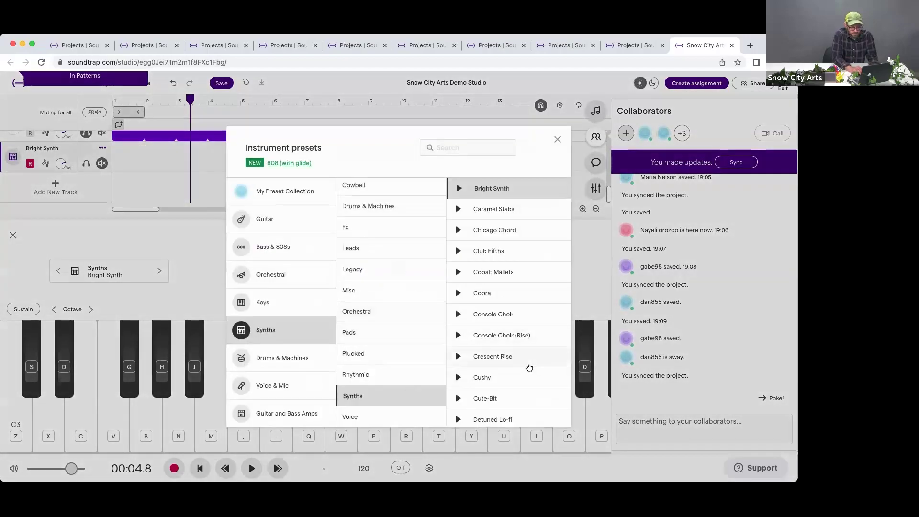
scroll(529, 367, "up", 1)
scroll(529, 367, "down", 5)
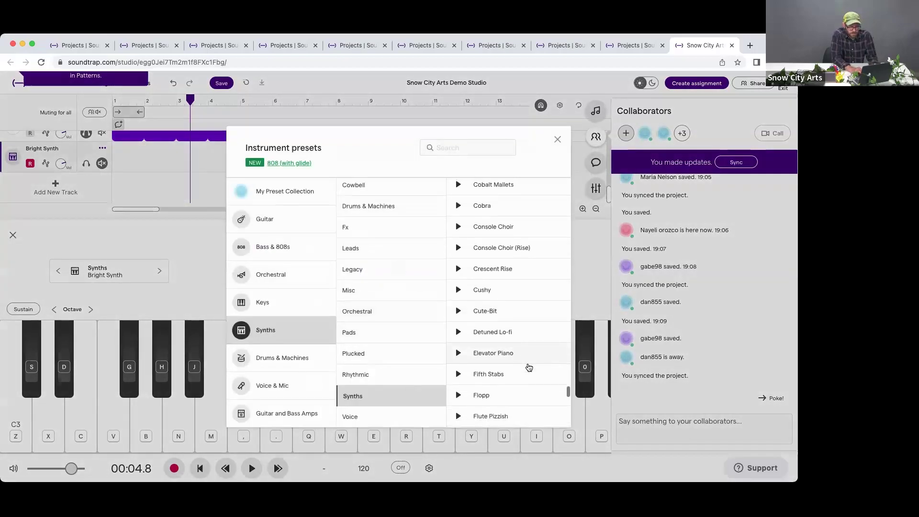
scroll(528, 367, "down", 1)
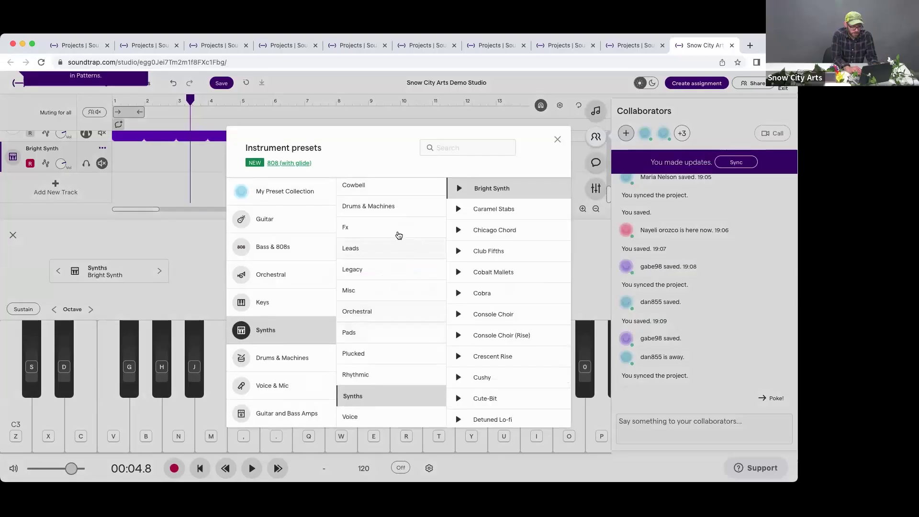
Step: Apply the Yodeling Alien preset from the Fx synths to the new Bright Synth track
left_click(398, 235)
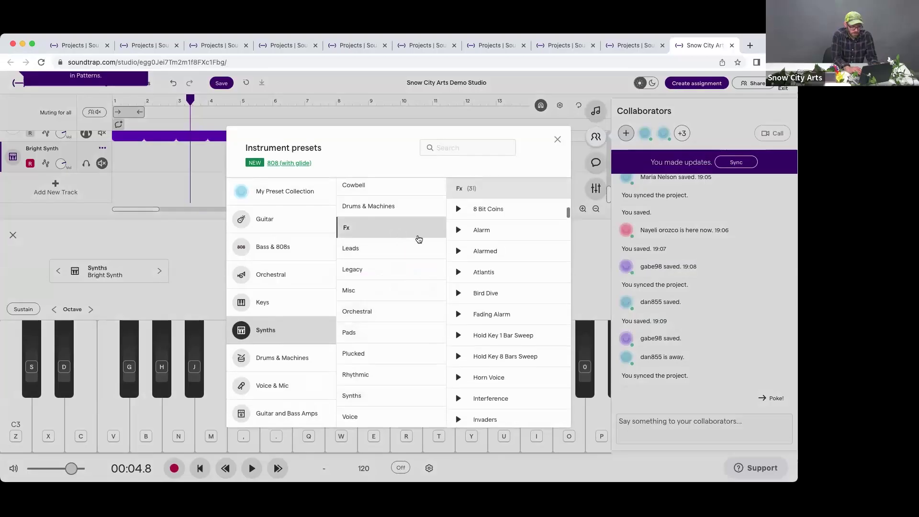
scroll(530, 343, "up", 2)
scroll(530, 344, "down", 10)
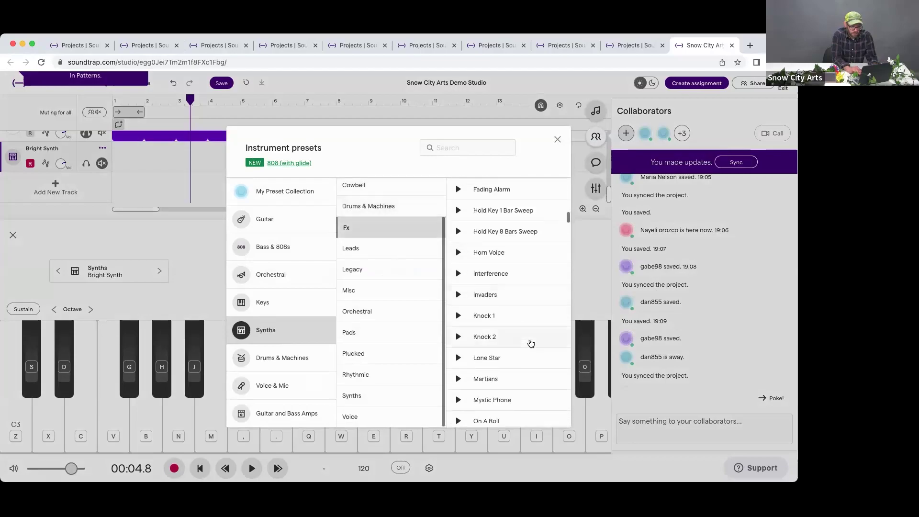
scroll(531, 343, "down", 3)
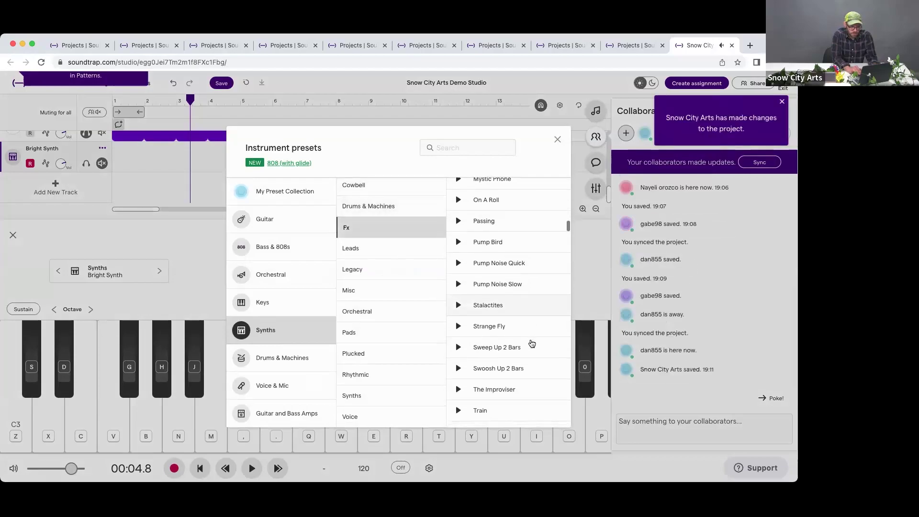
scroll(531, 342, "down", 12)
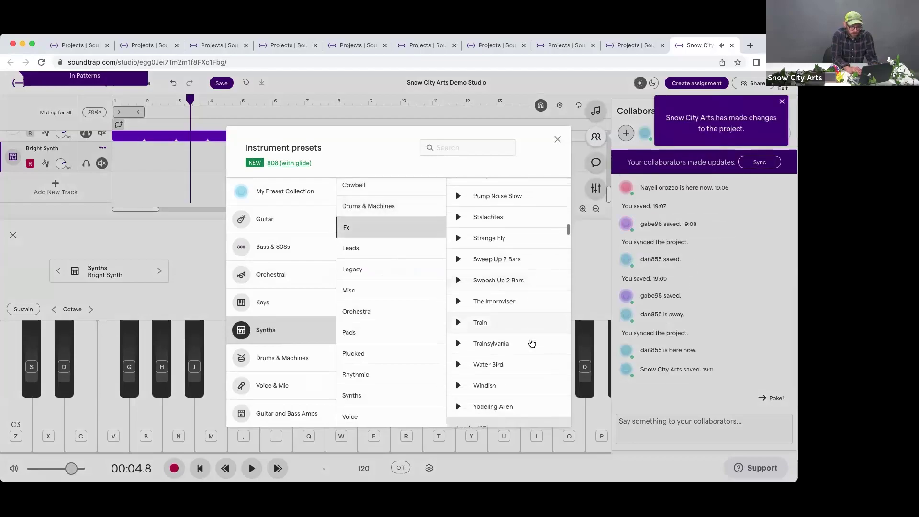
scroll(530, 342, "up", 1)
left_click(519, 275)
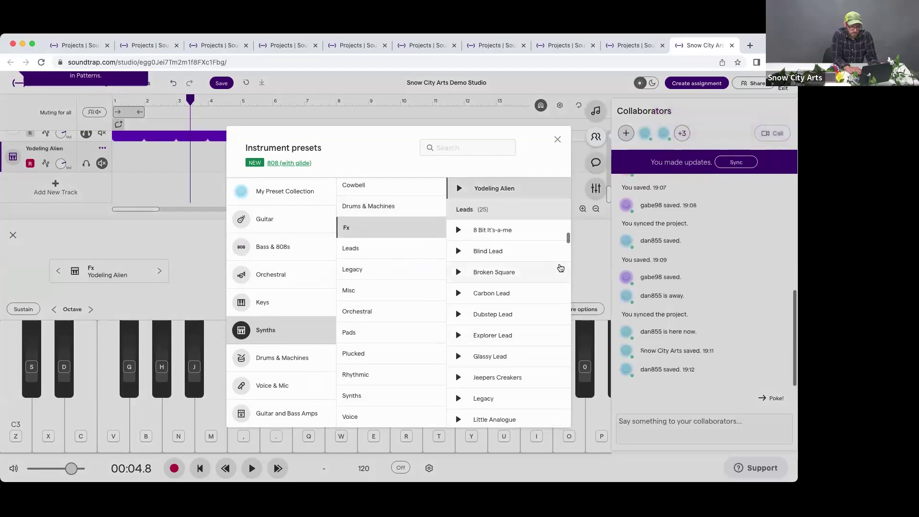
Step: Leave the instrument presets and sync the project with the collaborators' updates
left_click(738, 165)
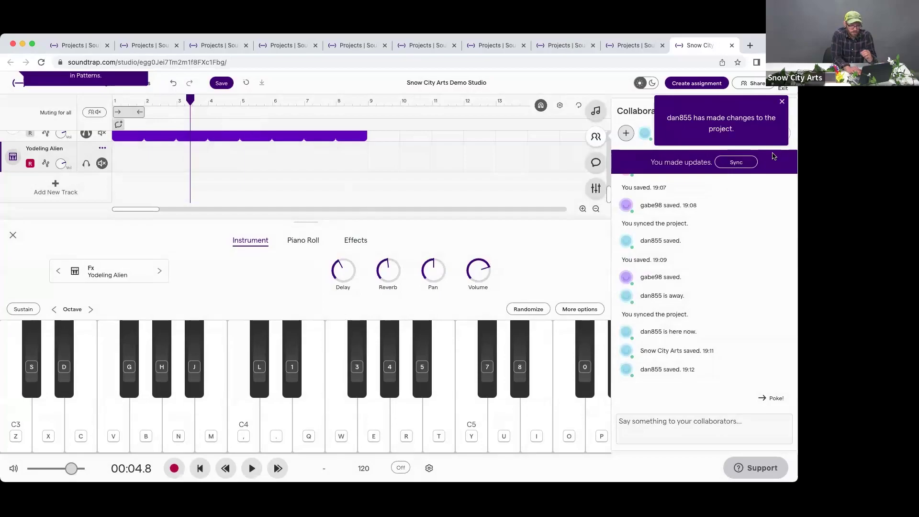
left_click(749, 162)
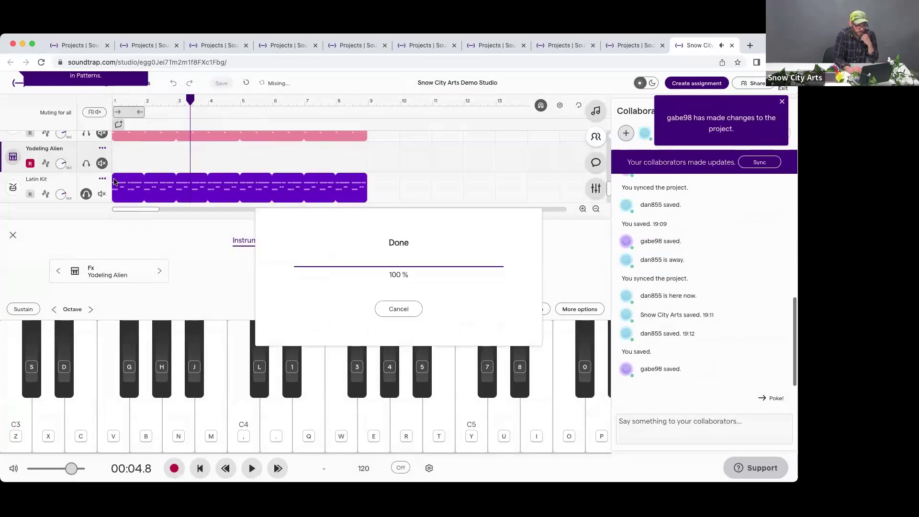
left_click(754, 162)
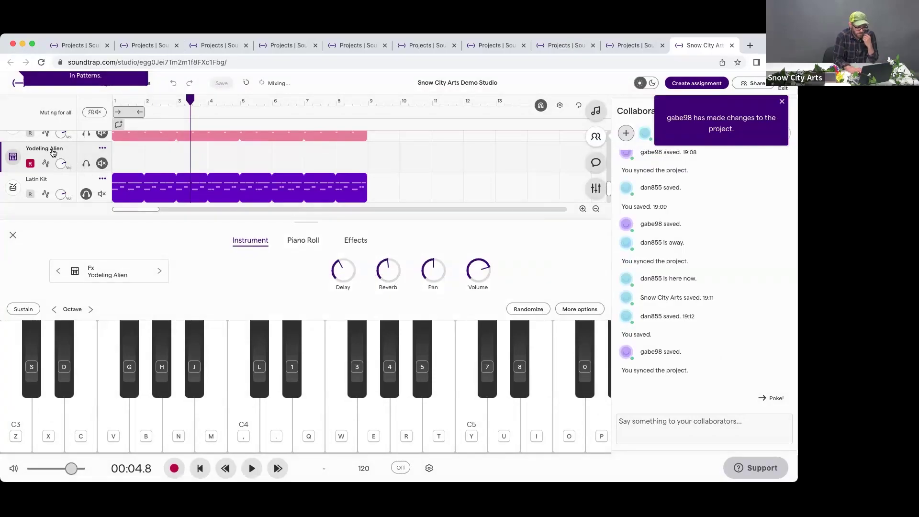
Step: Draw a ten-note melody across bars 1 to 4 of the Yodeling Alien track in the piano roll, starting from the project's beginning
left_click(116, 101)
left_click(229, 386)
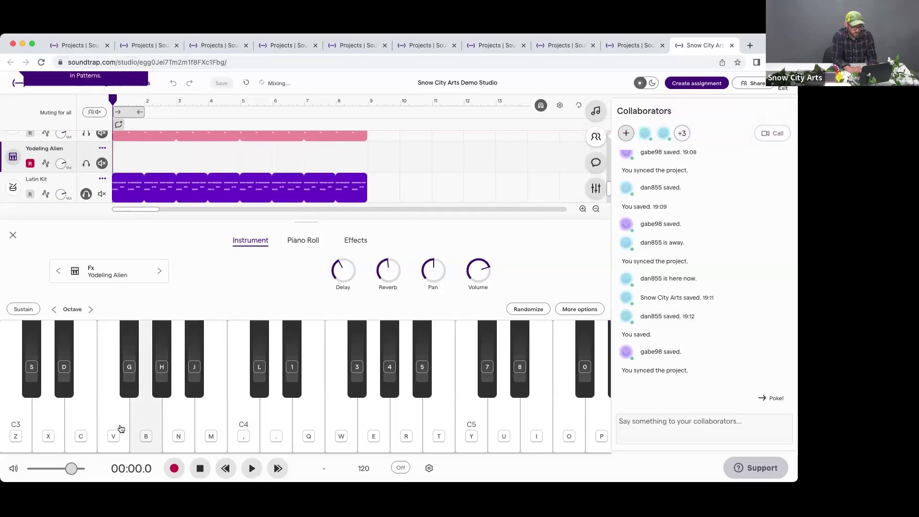
left_click(302, 242)
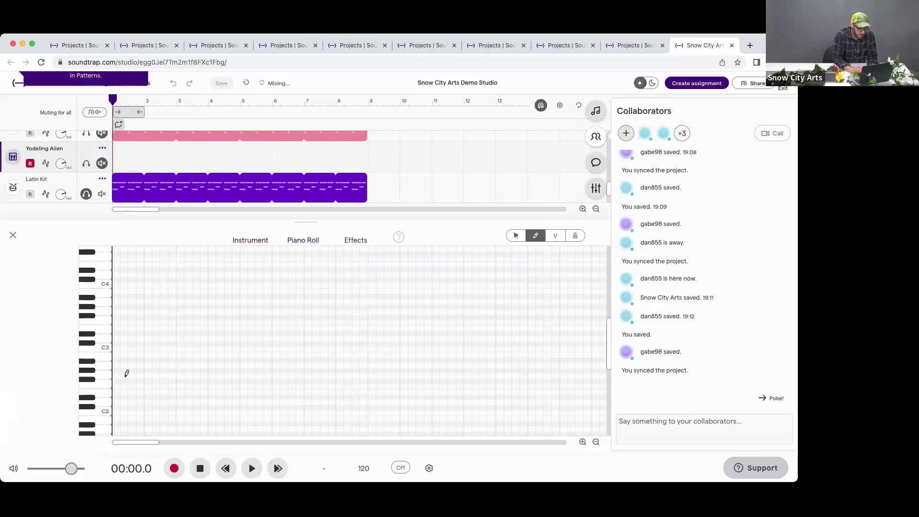
left_click(122, 364)
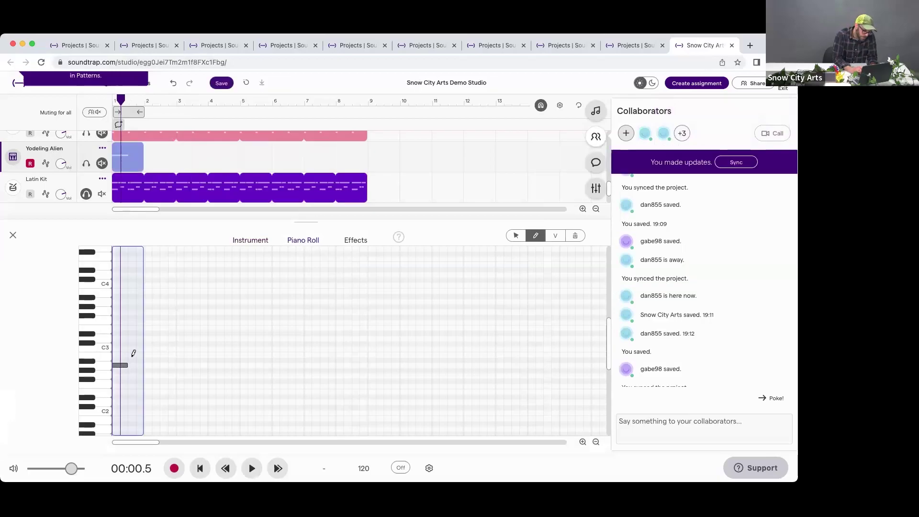
left_click(134, 337)
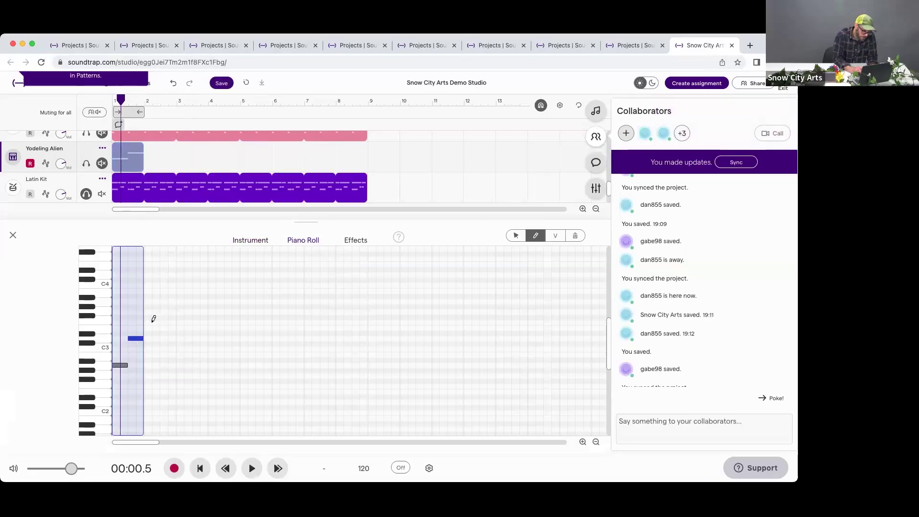
left_click(153, 321)
left_click(179, 301)
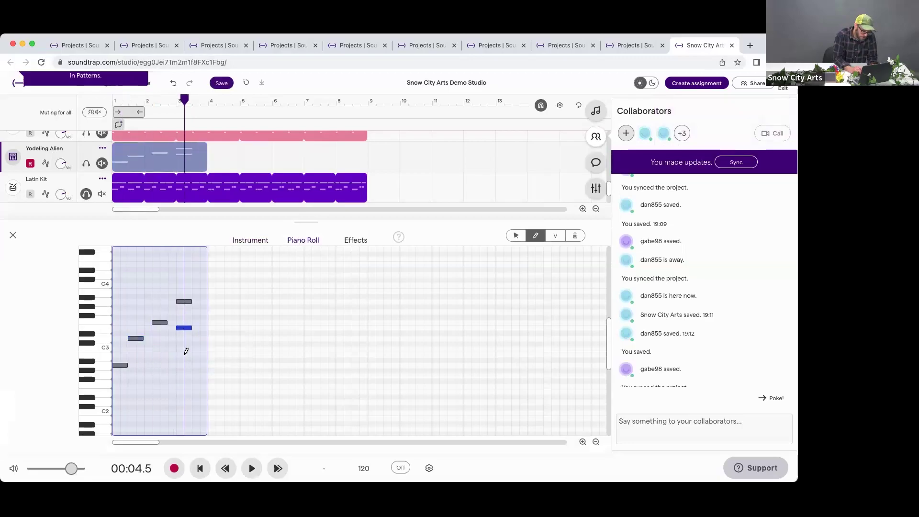
left_click(186, 375)
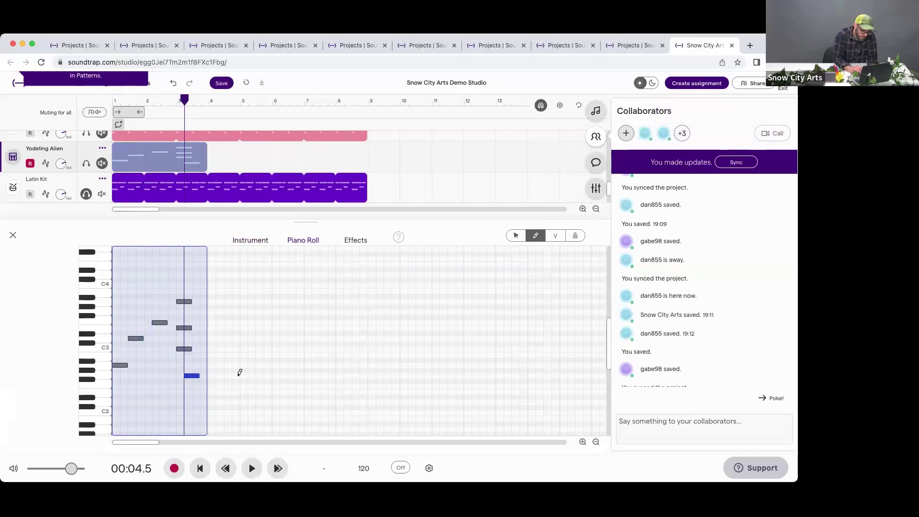
left_click(217, 391)
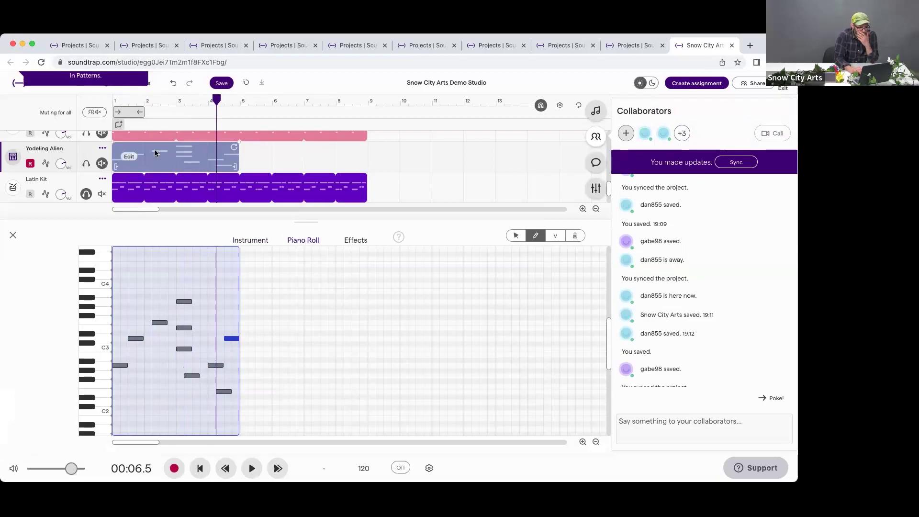
Step: Solo the Yodeling Alien melody track together with the Latin Kit track
left_click(87, 164)
left_click(87, 193)
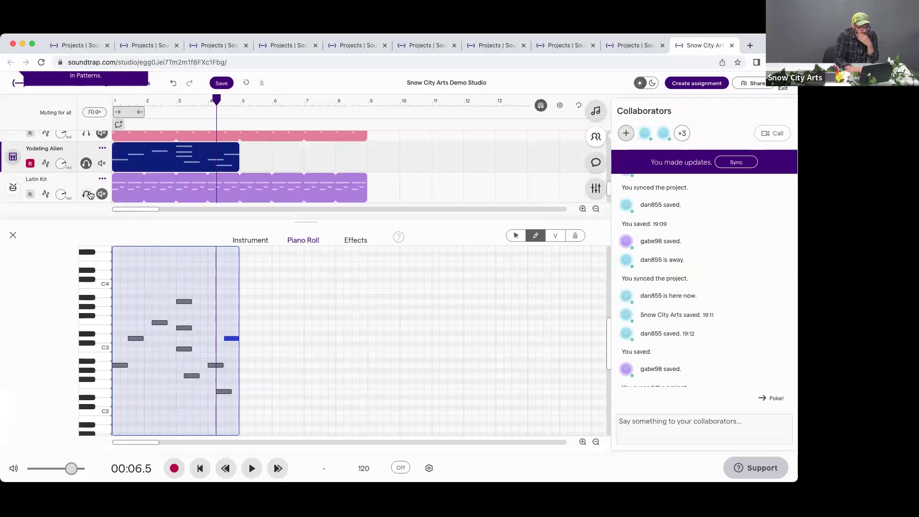
left_click(87, 194)
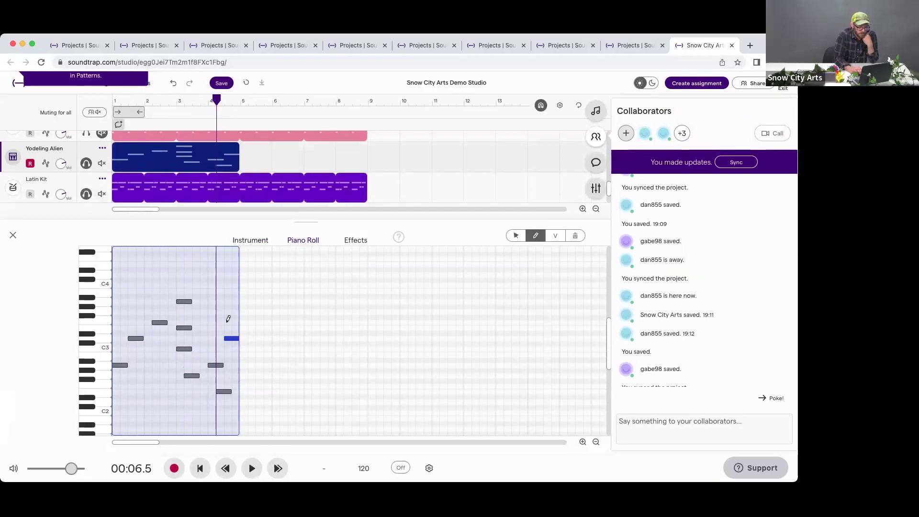
Step: Loop the Yodeling Alien melody through bar 8 and play it with the Latin Kit from the start
mouse_move(241, 149)
left_click_drag(238, 145, 362, 157)
left_click(114, 101)
key("space")
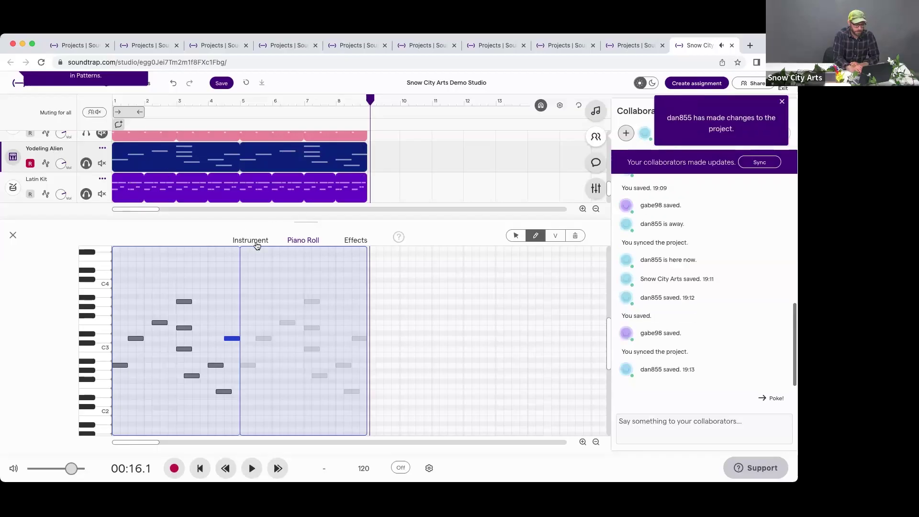
Step: Sync the project and change the Yodeling Alien melody track to the Cello - Spiccato preset from Solo Orchestral
left_click(759, 162)
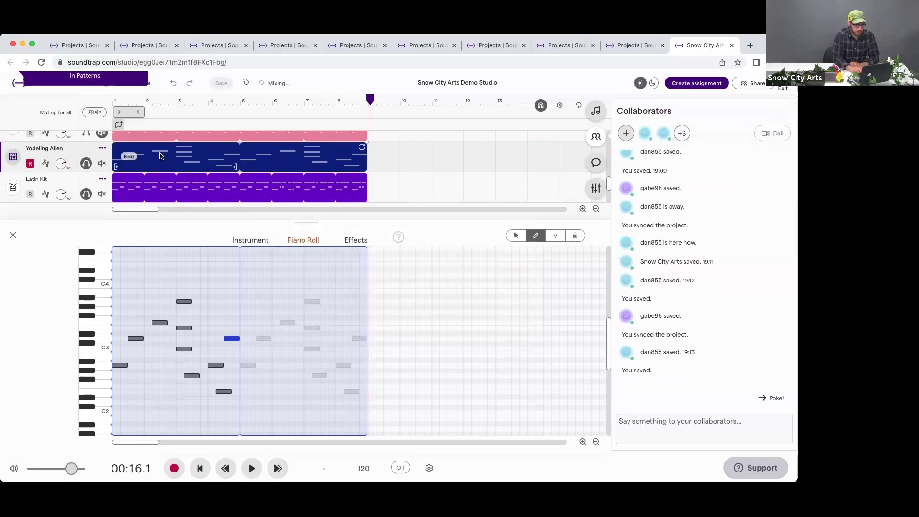
left_click(242, 242)
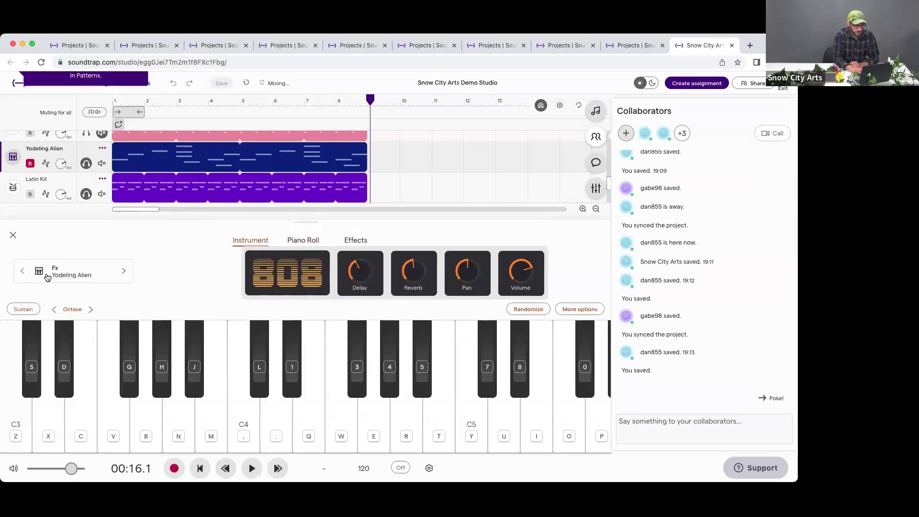
left_click(78, 277)
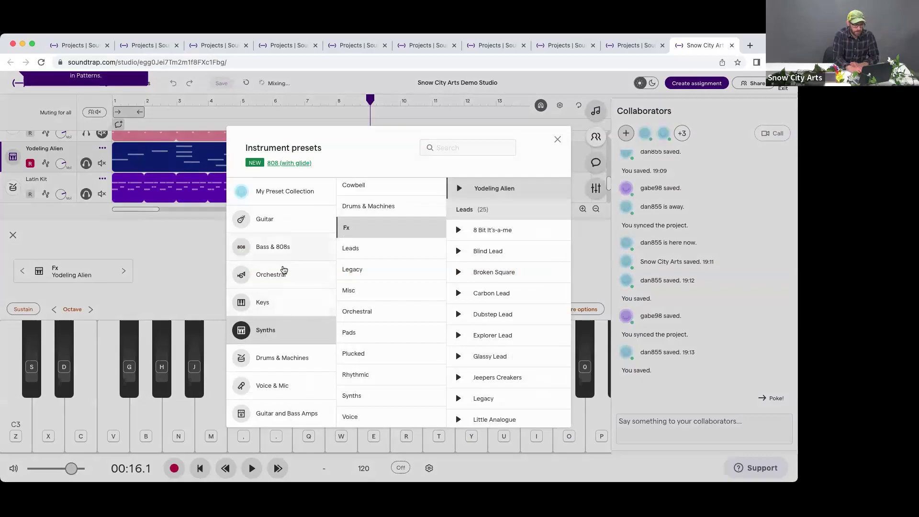
left_click(290, 283)
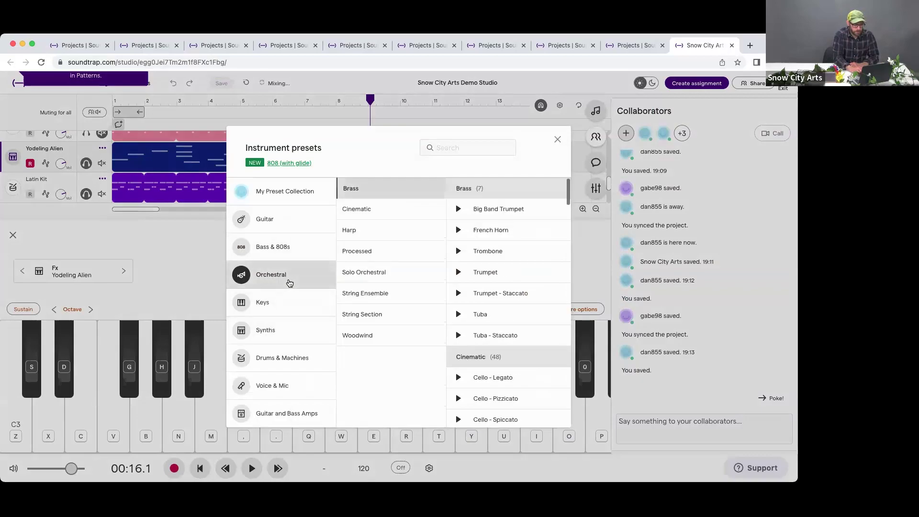
left_click(381, 280)
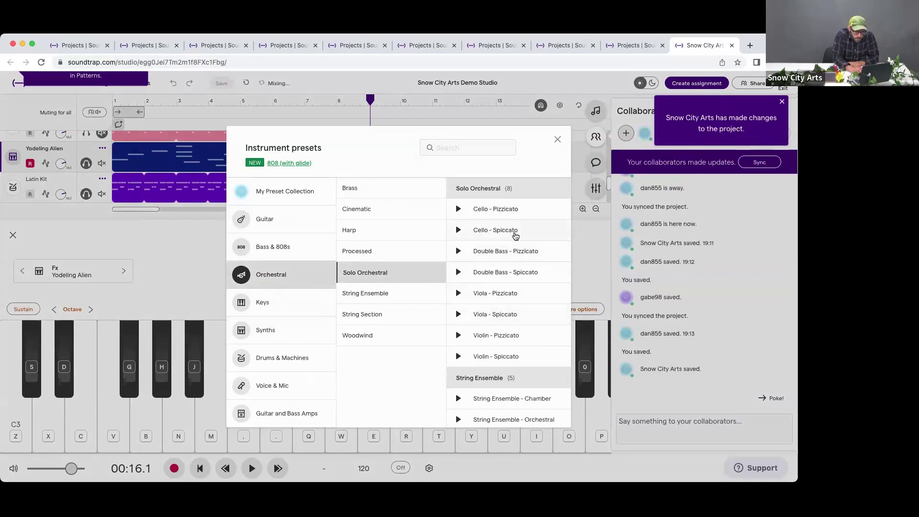
scroll(505, 211, "down", 1)
scroll(504, 234, "up", 2)
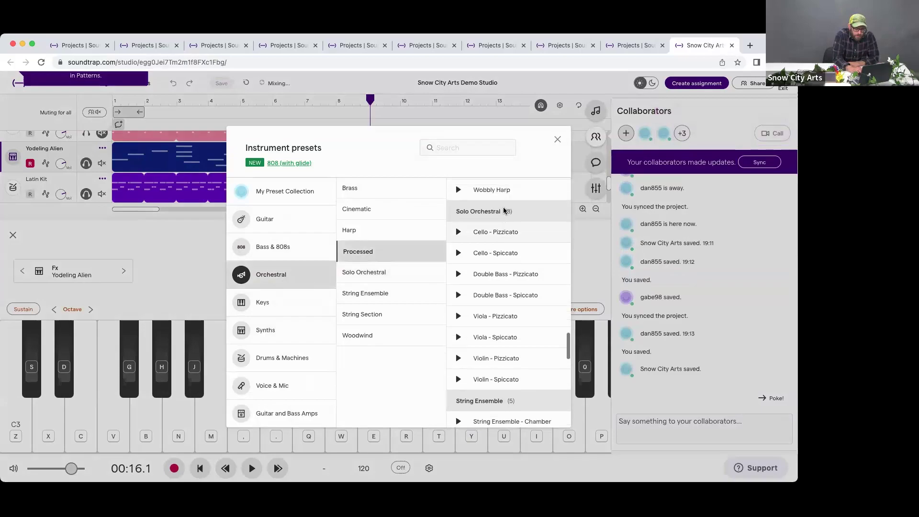
left_click(512, 263)
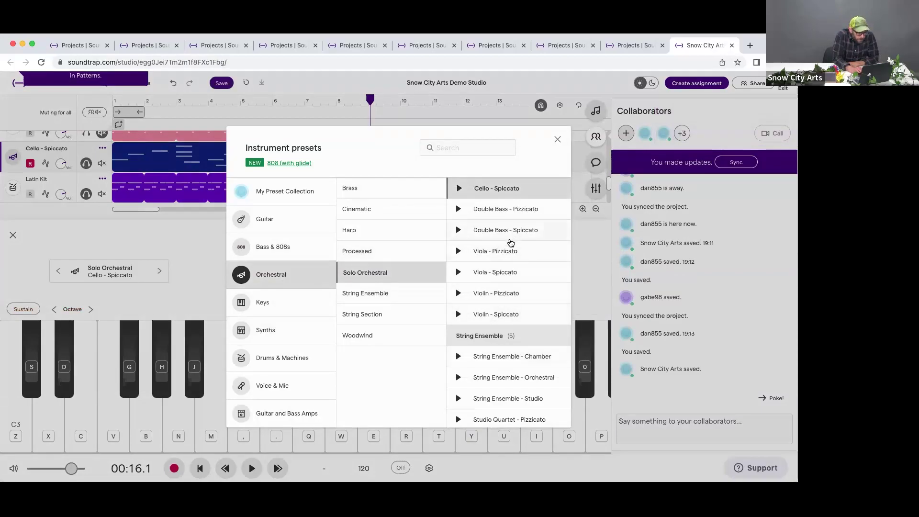
left_click(557, 140)
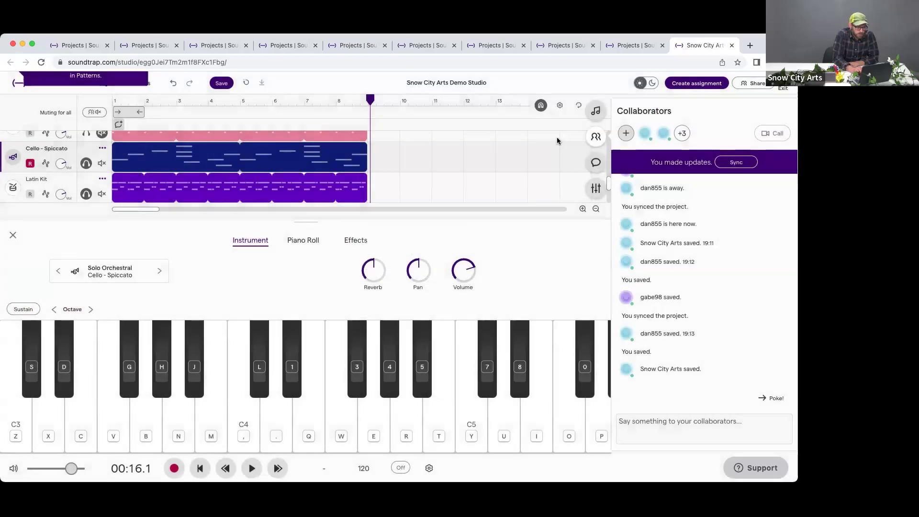
Step: Play the beat with the cello melody from the start and look through the other tracks in the arrangement
left_click(113, 102)
key("space")
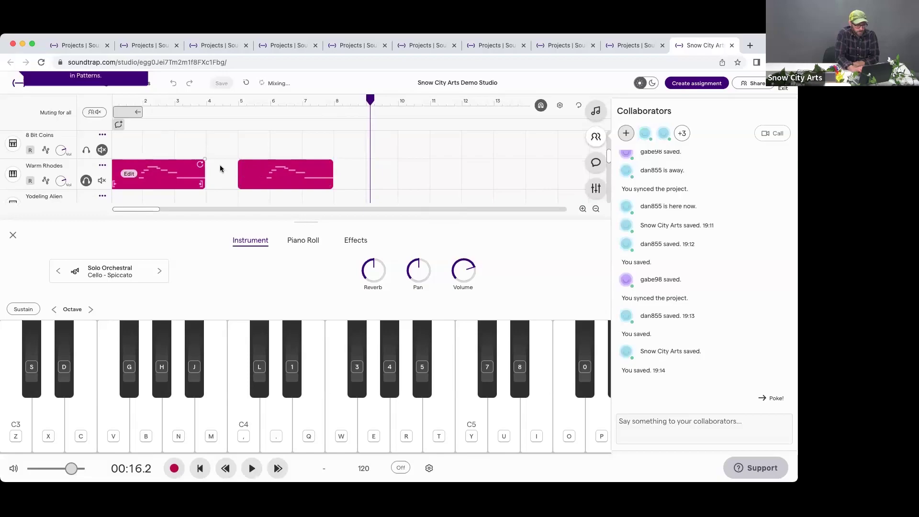
scroll(373, 173, "down", 1)
scroll(373, 173, "up", 3)
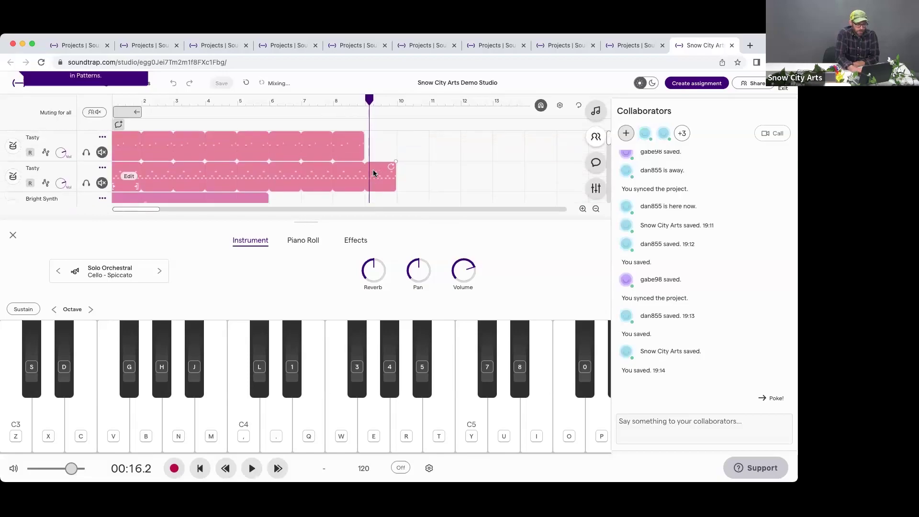
scroll(373, 173, "down", 2)
scroll(373, 173, "up", 2)
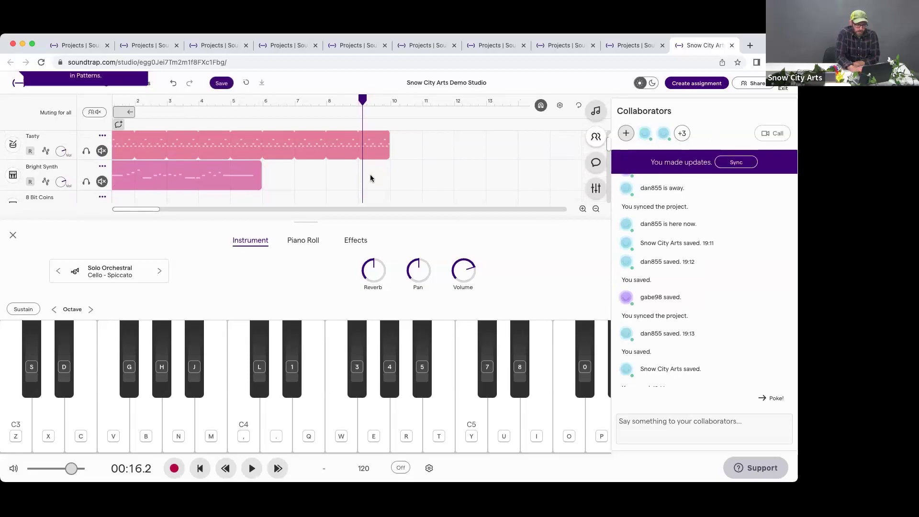
scroll(370, 177, "down", 4)
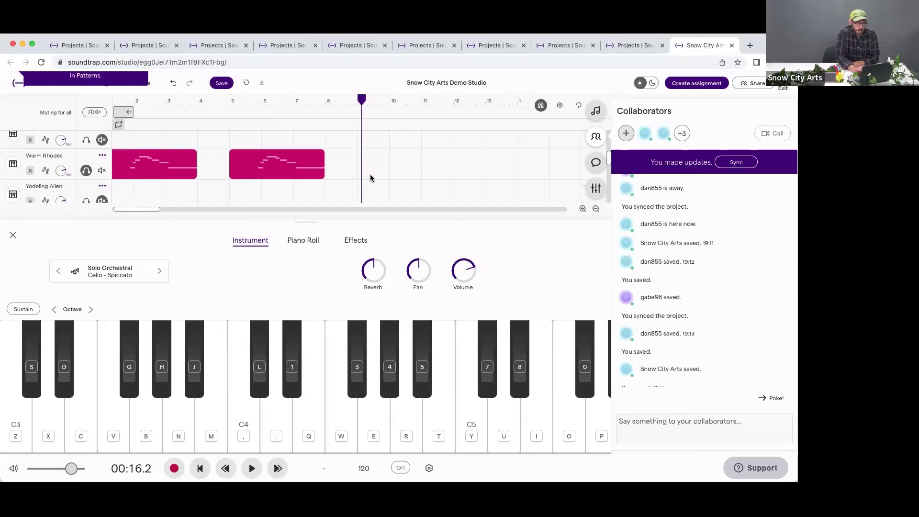
Step: Return the playhead to near the start of bar 1 and mute the Cello - Spiccato track
scroll(370, 178, "down", 1)
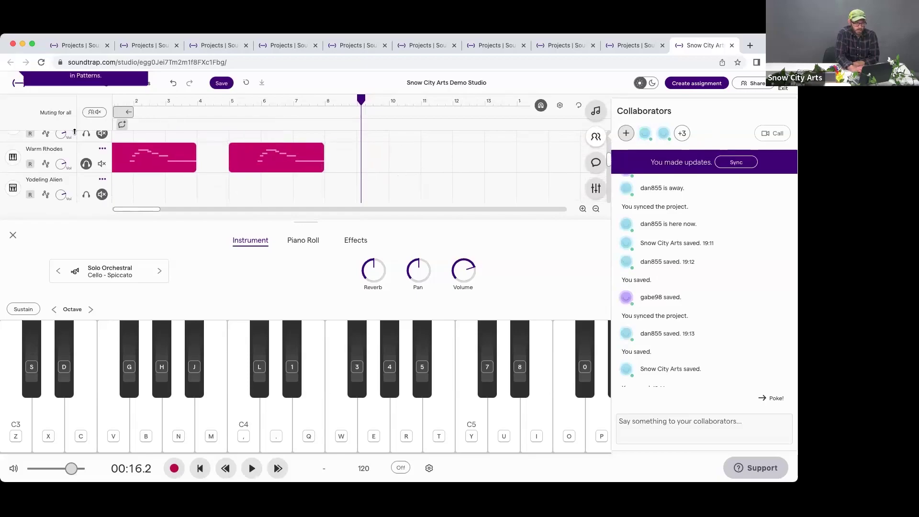
left_click(117, 102)
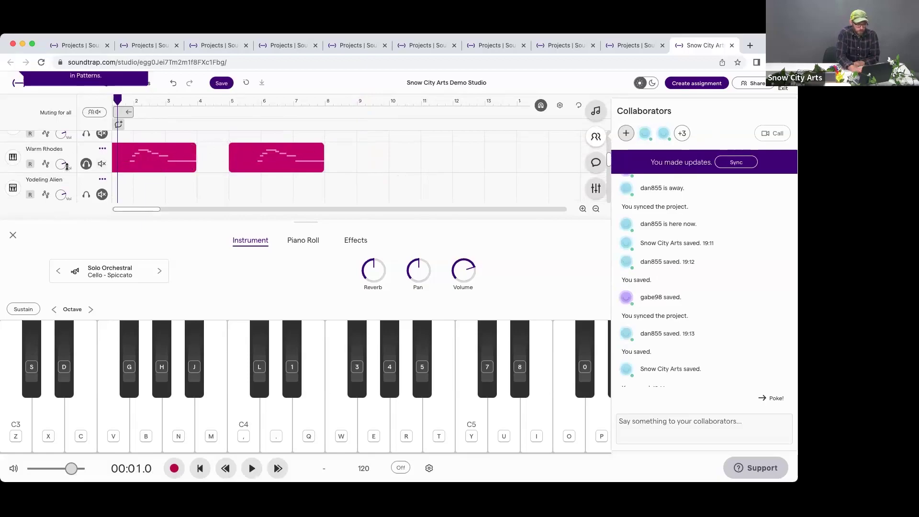
scroll(67, 166, "up", 5)
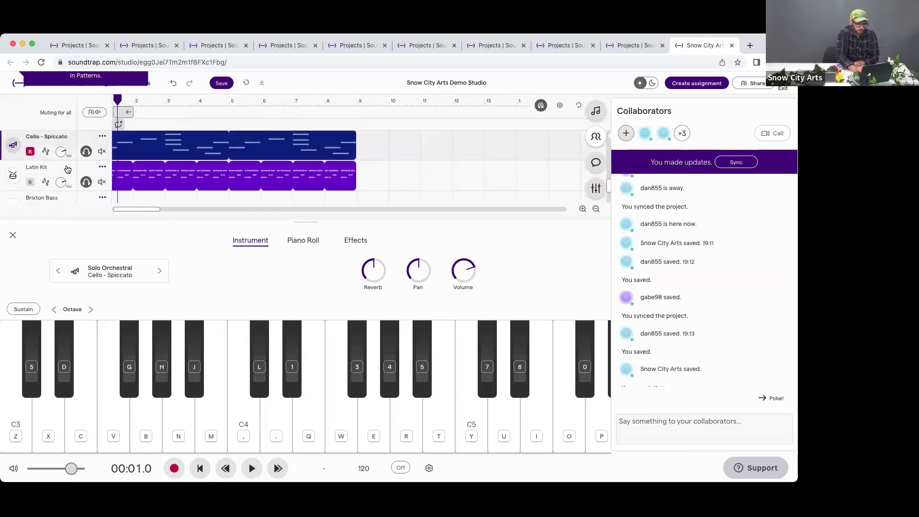
scroll(67, 167, "up", 1)
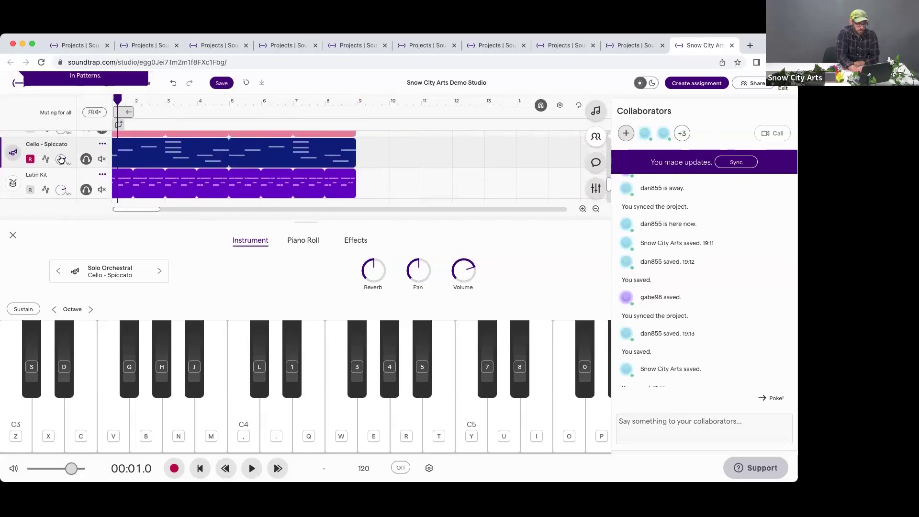
left_click(101, 161)
Step: Sync the collaborators' updates, play the soloed tracks from the start, and select the Brixton Bass track
scroll(124, 158, "down", 5)
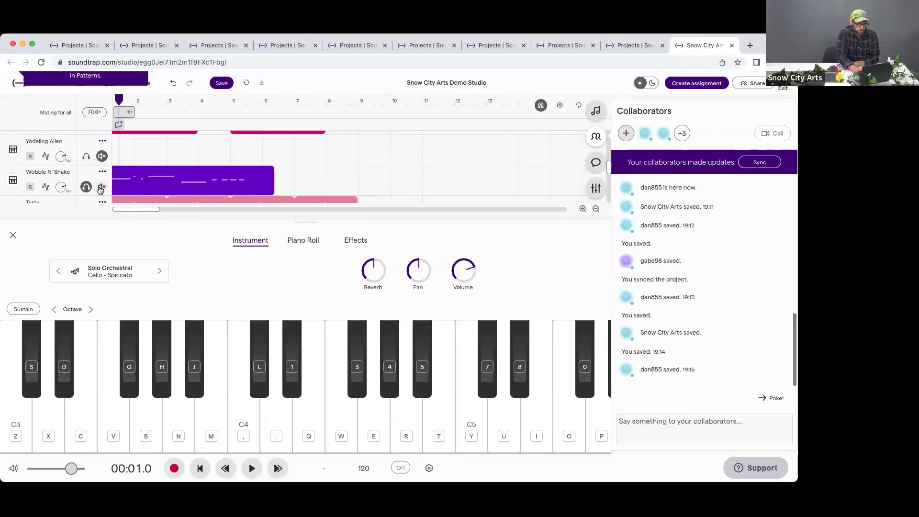
scroll(173, 172, "down", 1)
scroll(173, 172, "up", 3)
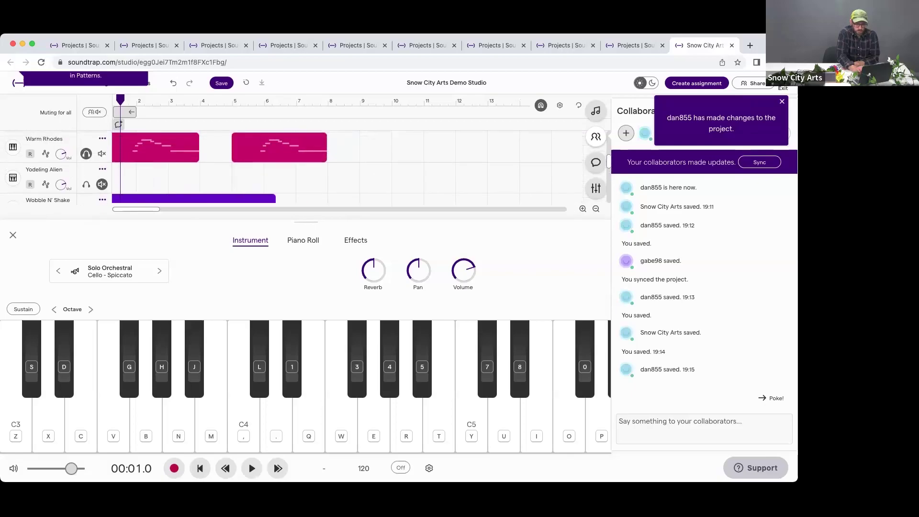
left_click(759, 162)
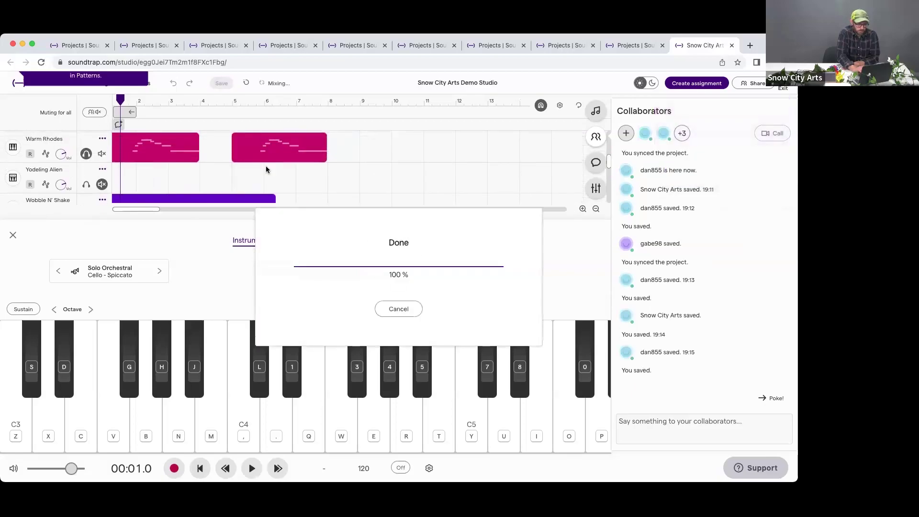
scroll(252, 160, "up", 1)
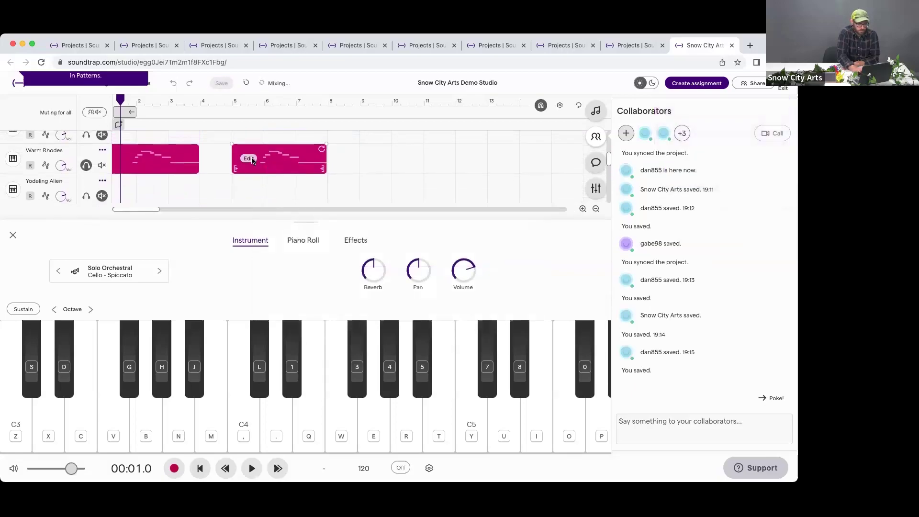
key("space")
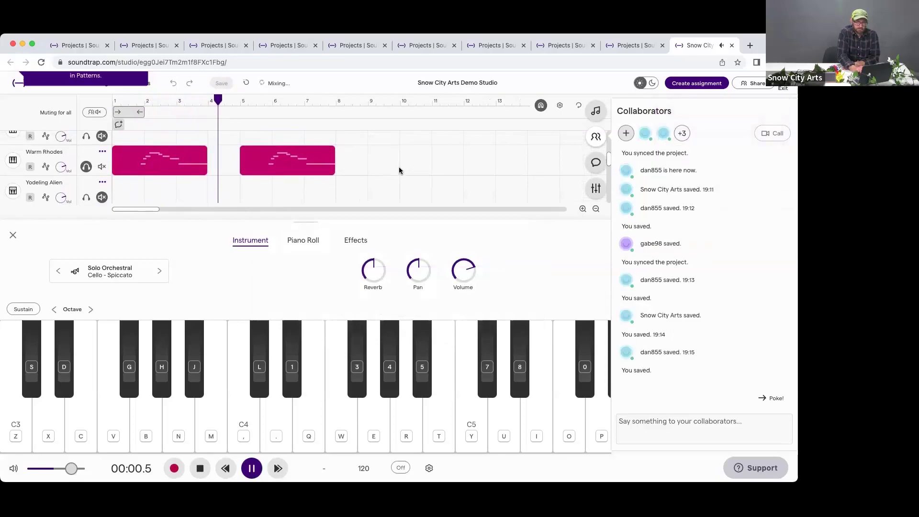
scroll(400, 171, "down", 3)
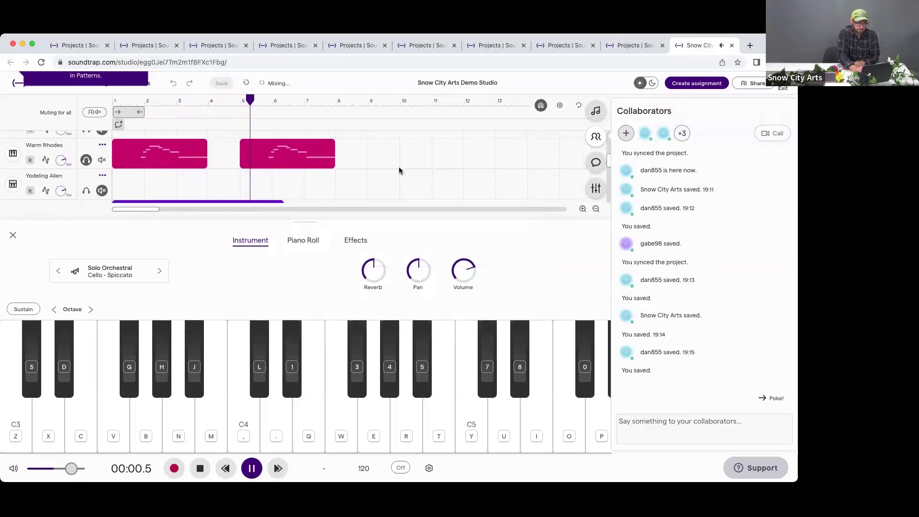
scroll(400, 170, "down", 2)
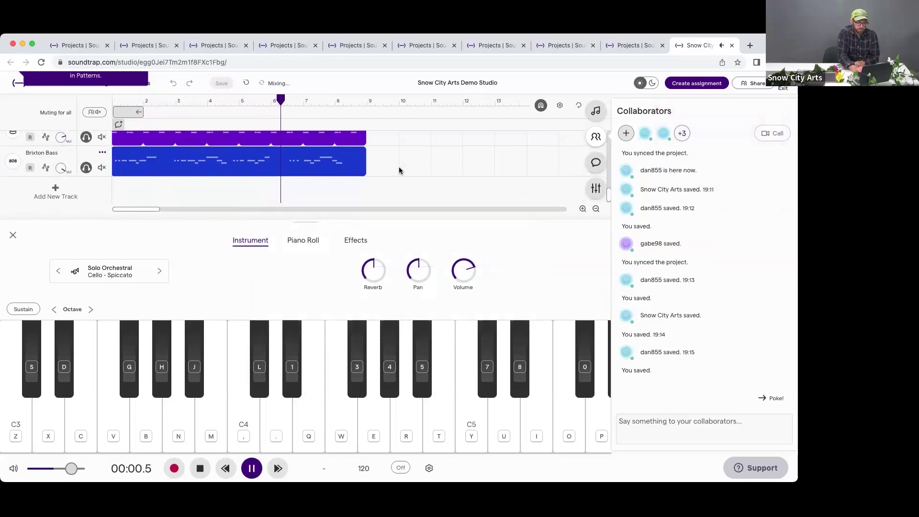
left_click(399, 172)
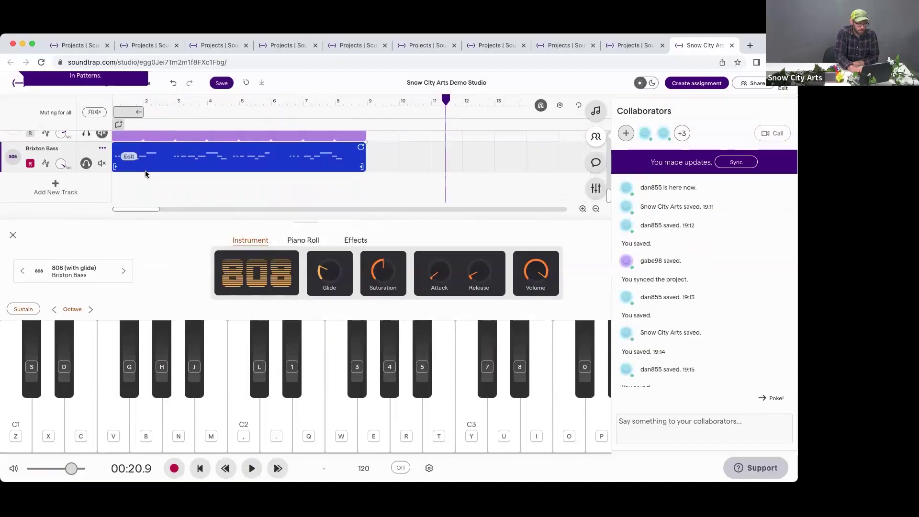
Step: Mute the Wobble N' Shake track and sync the project with the collaborators' latest changes
scroll(146, 173, "up", 3)
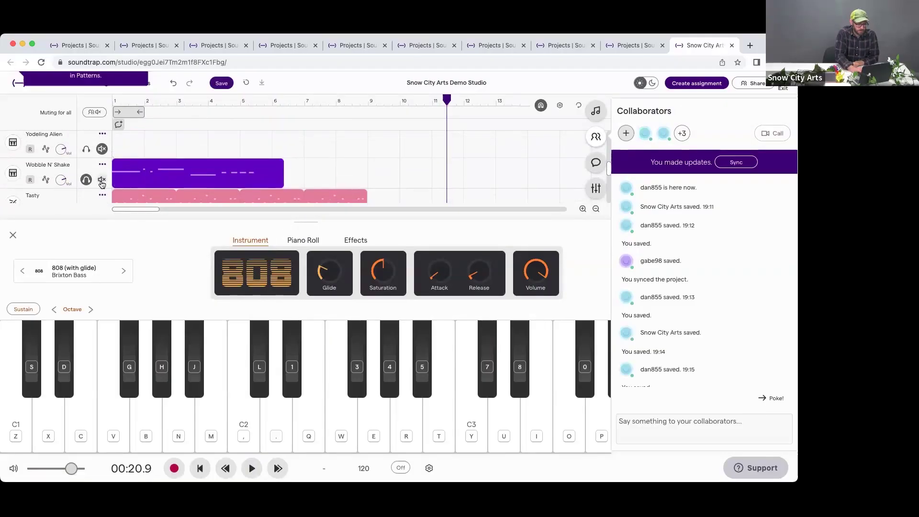
left_click(102, 182)
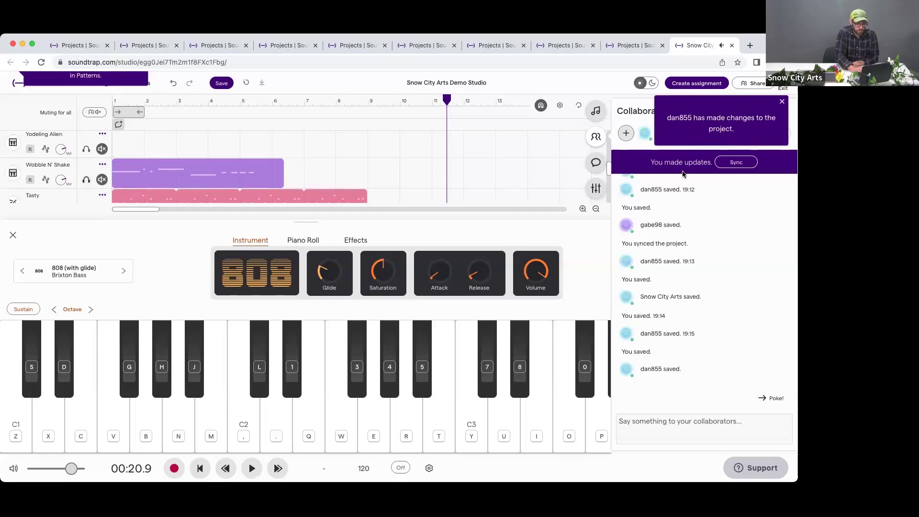
left_click(737, 162)
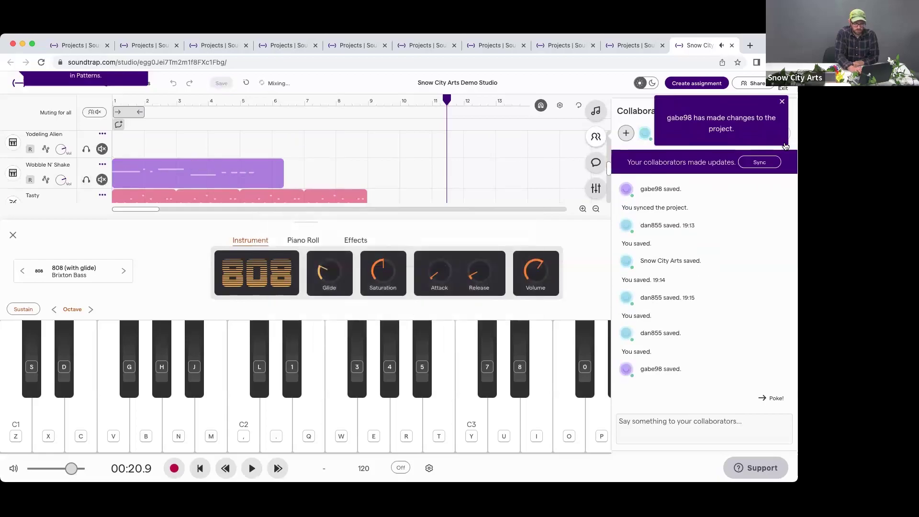
left_click(752, 162)
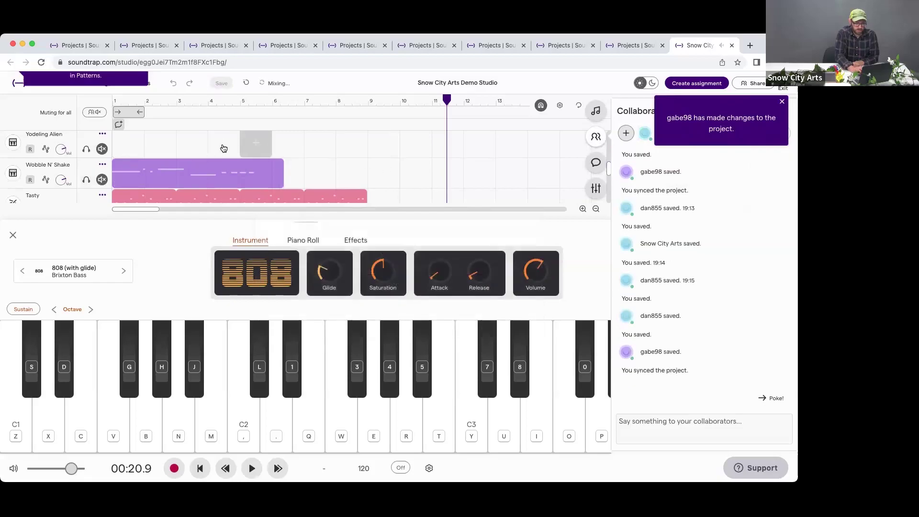
Step: Close the Brixton Bass instrument editor to show more of the arrangement and unsolo the Warm Rhodes track
scroll(330, 158, "down", 3)
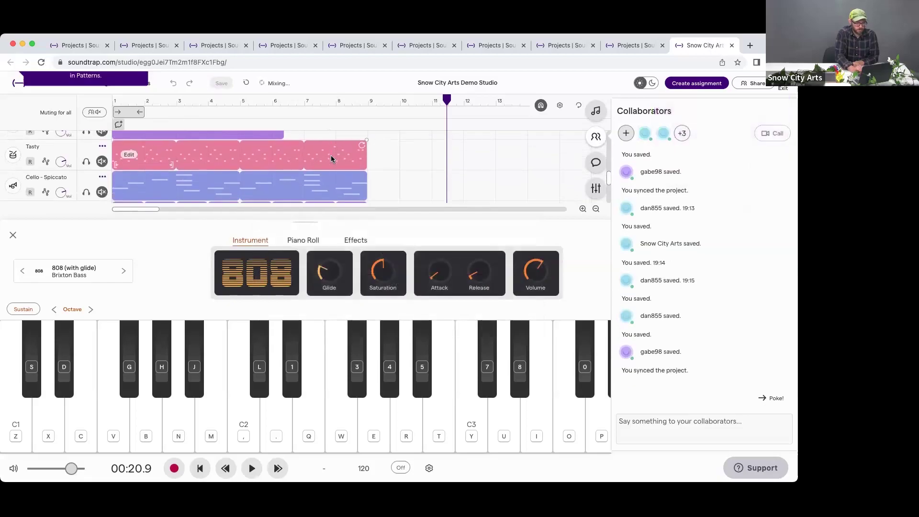
scroll(331, 159, "up", 5)
scroll(331, 158, "down", 5)
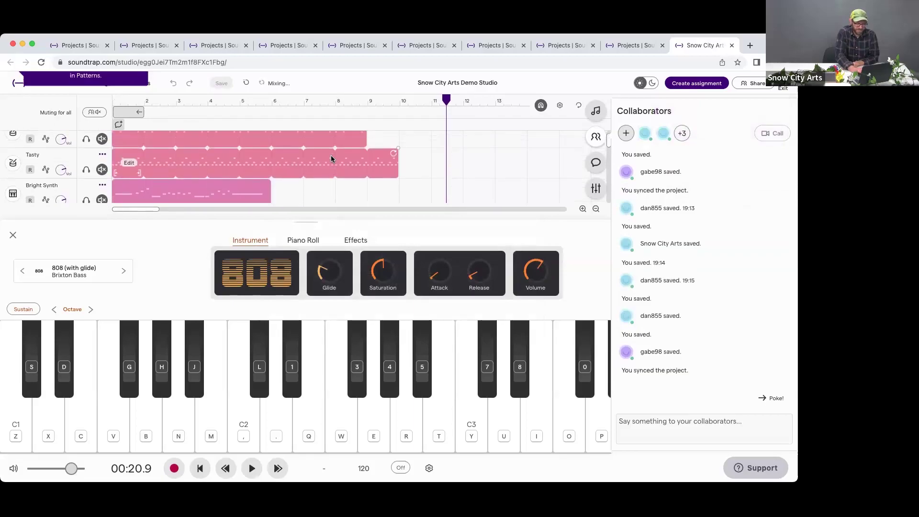
scroll(331, 159, "down", 5)
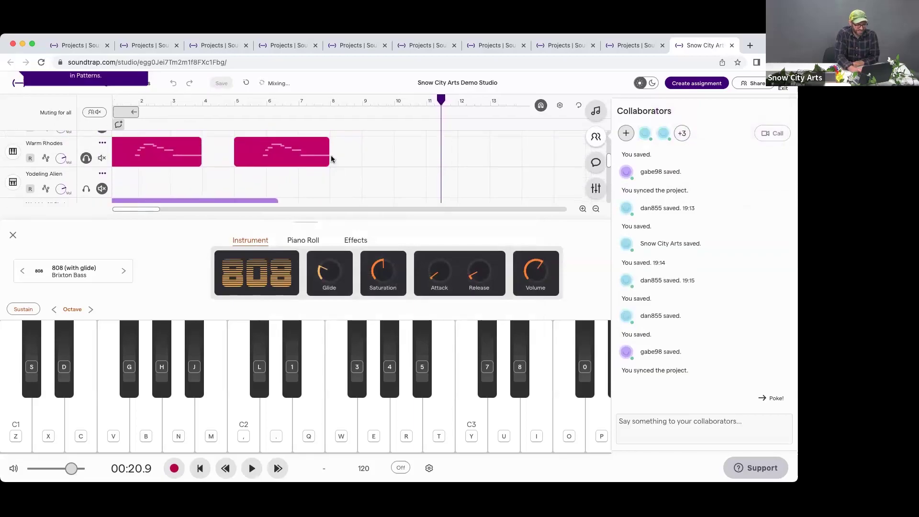
scroll(331, 161, "left", 1)
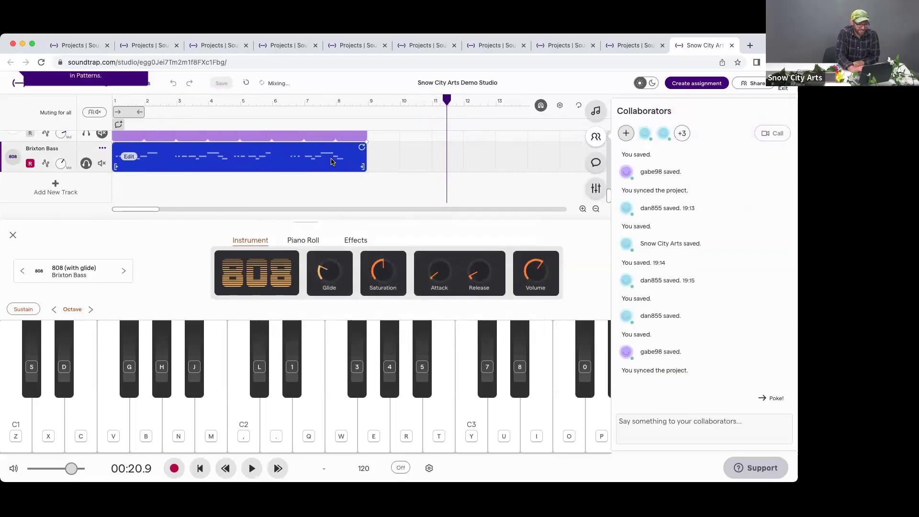
scroll(331, 161, "up", 1)
scroll(331, 162, "up", 1)
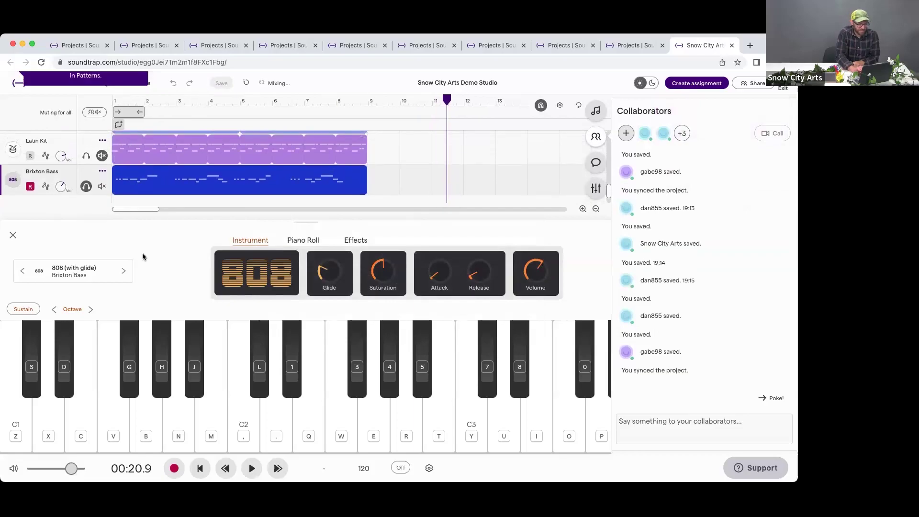
left_click(12, 236)
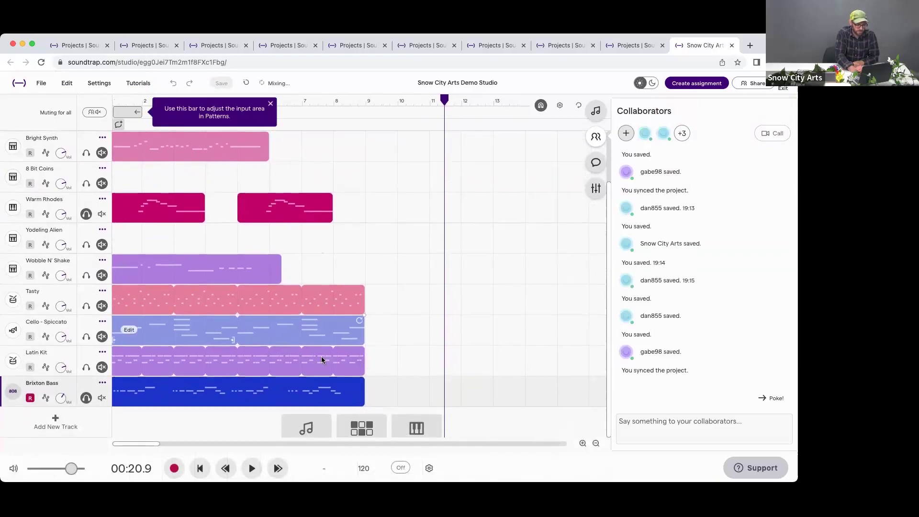
left_click(86, 215)
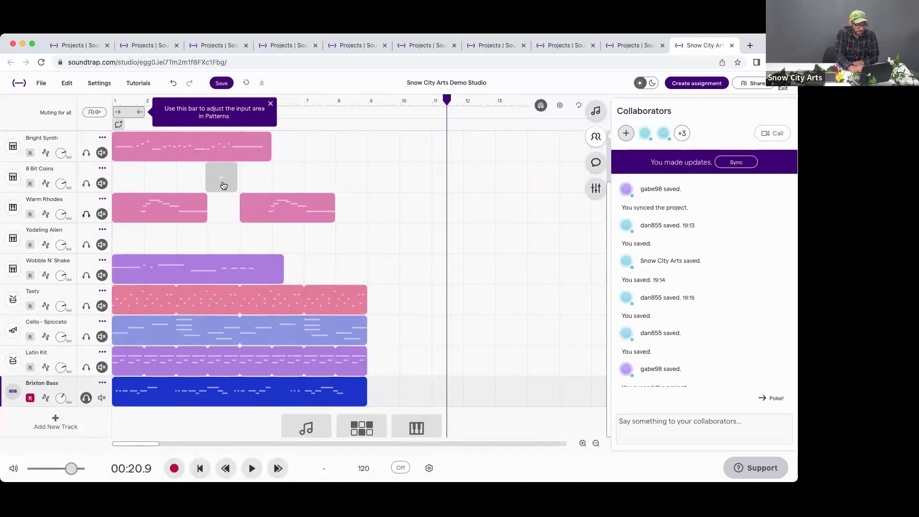
Step: Solo the Latin Kit together with the Brixton Bass track and play both from the start
scroll(222, 183, "up", 3)
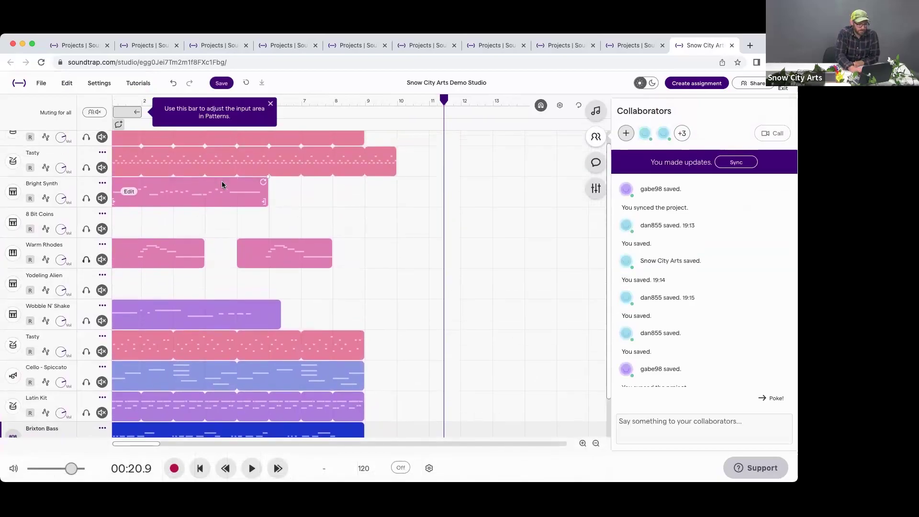
scroll(222, 183, "down", 3)
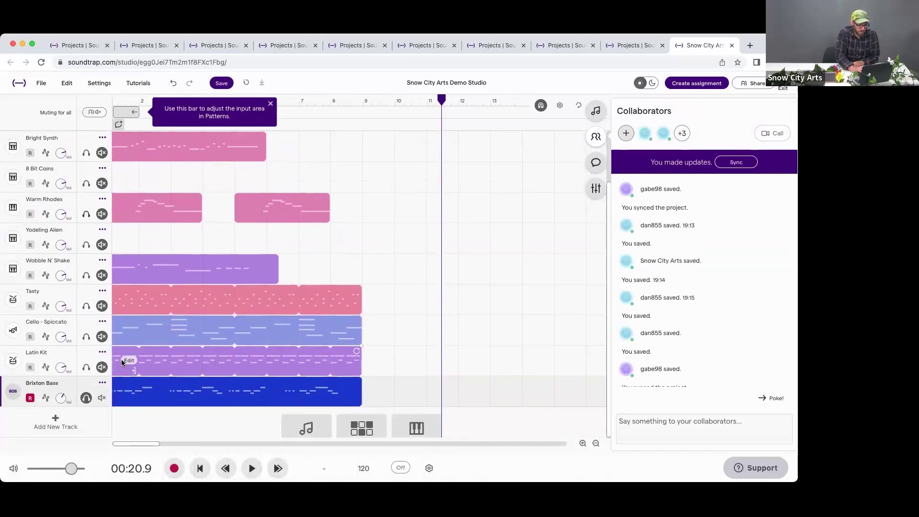
left_click(86, 368)
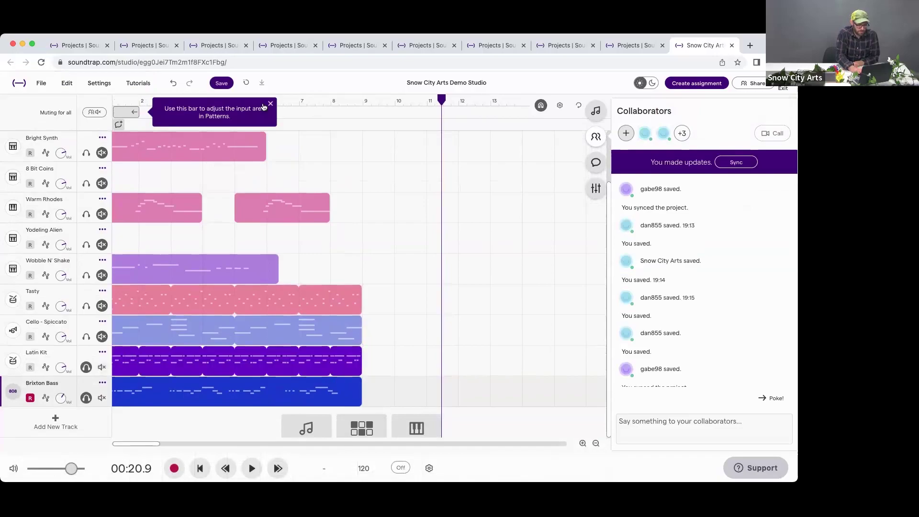
left_click(115, 100)
key("space")
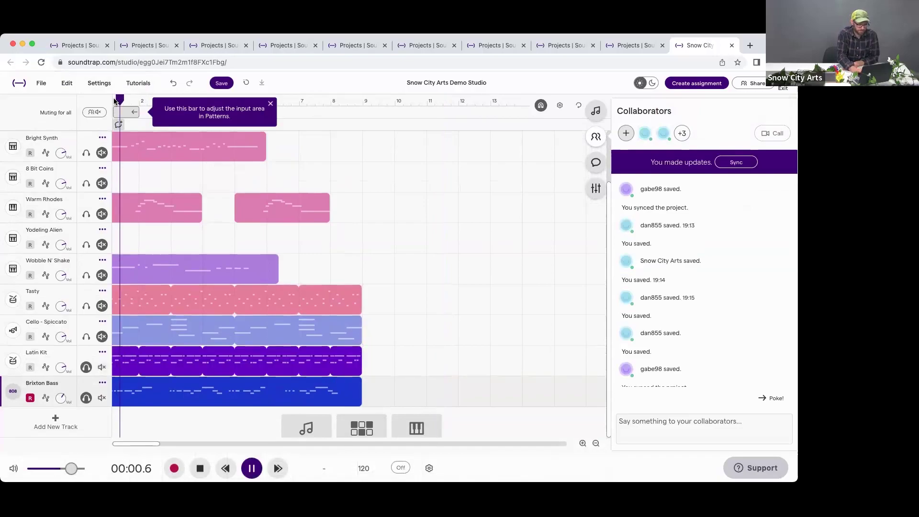
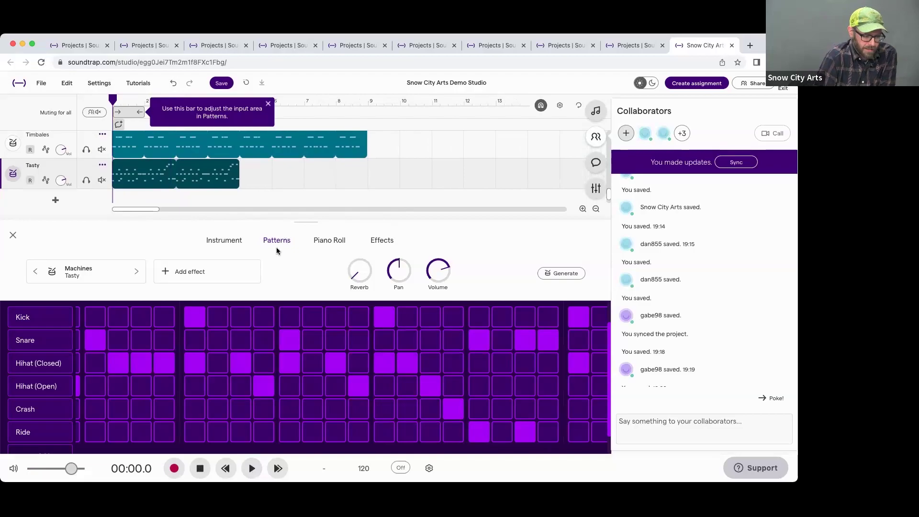
Step: Add a new Synth track below the Tasty drum track and show its empty piano roll
left_click(55, 200)
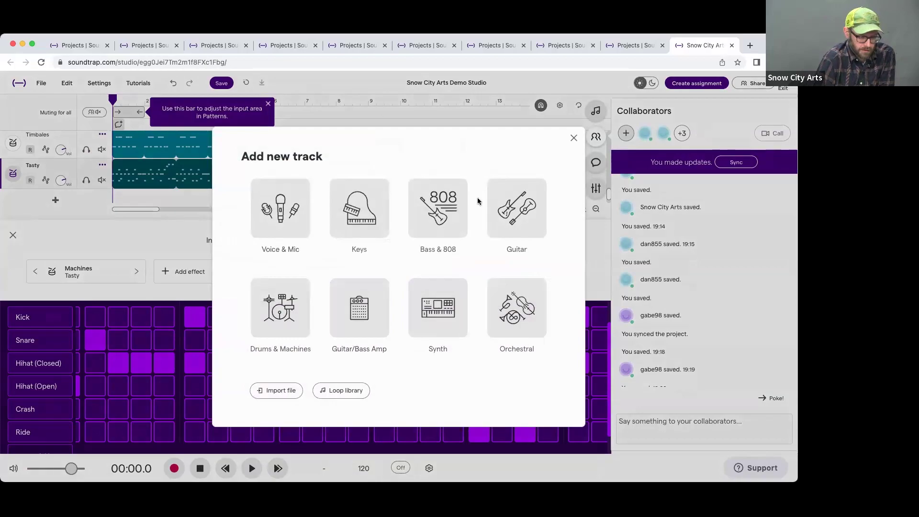
left_click(445, 328)
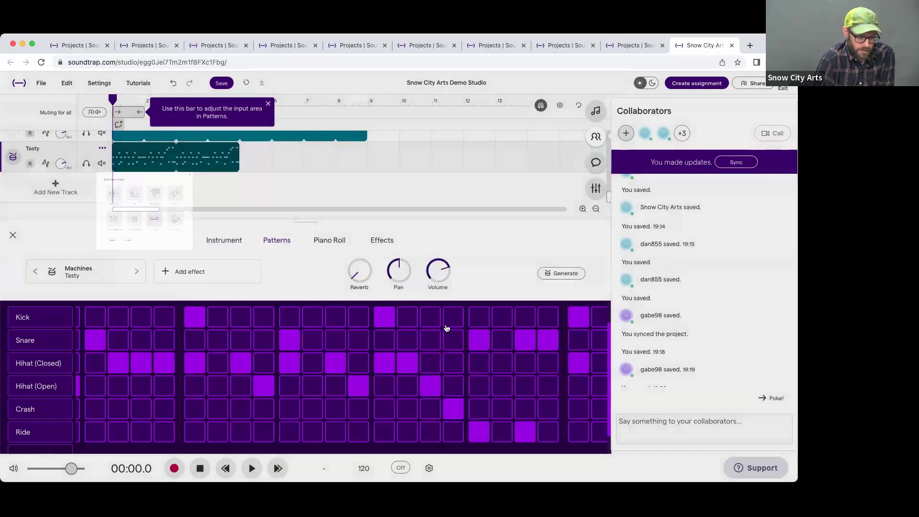
left_click(306, 241)
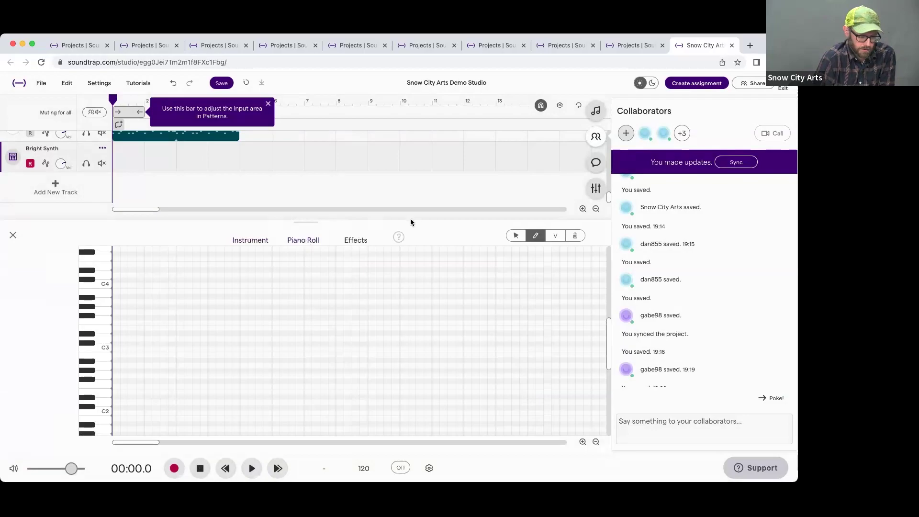
Step: Draw scattered notes ranging from around C2 to just above C4 in the first bar of the Bright Synth piano roll
left_click(128, 280)
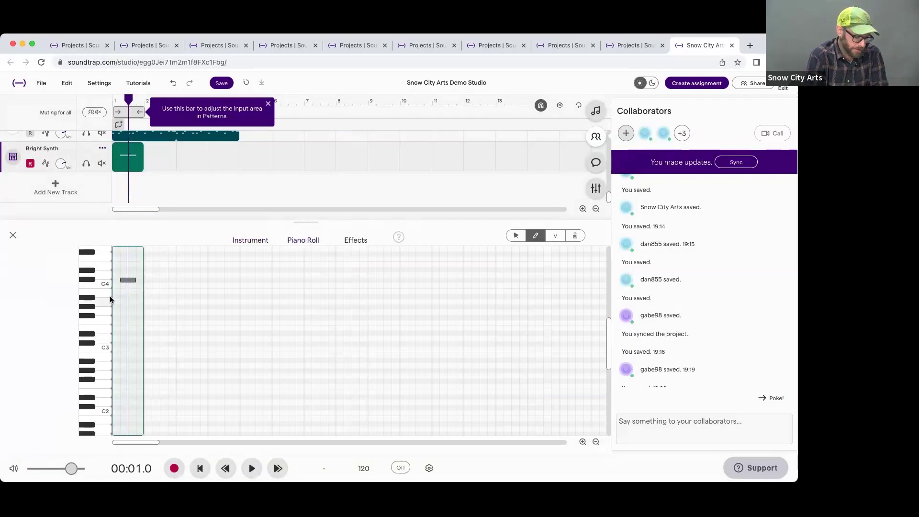
left_click(118, 312)
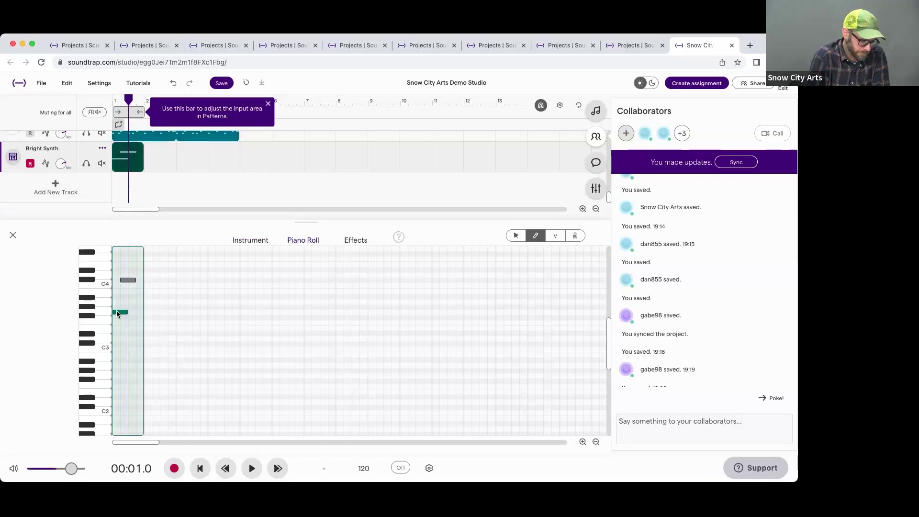
left_click(135, 349)
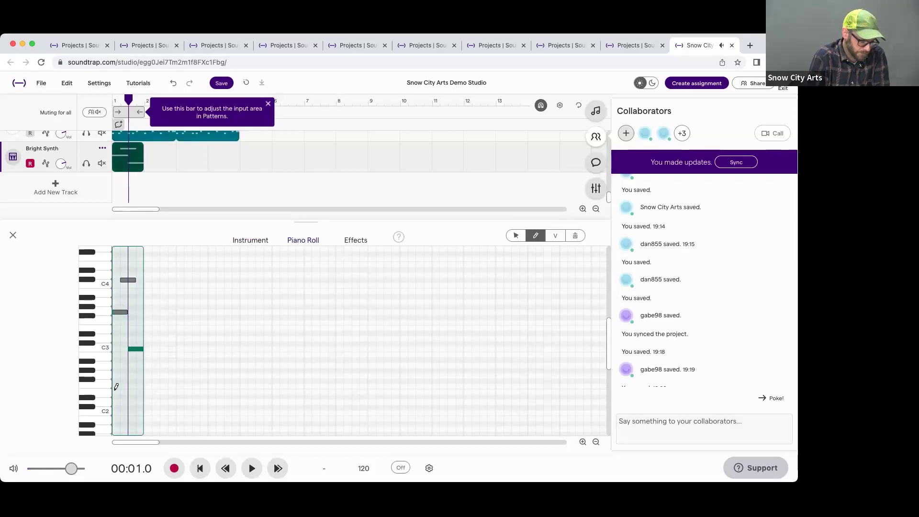
left_click(135, 386)
left_click(137, 403)
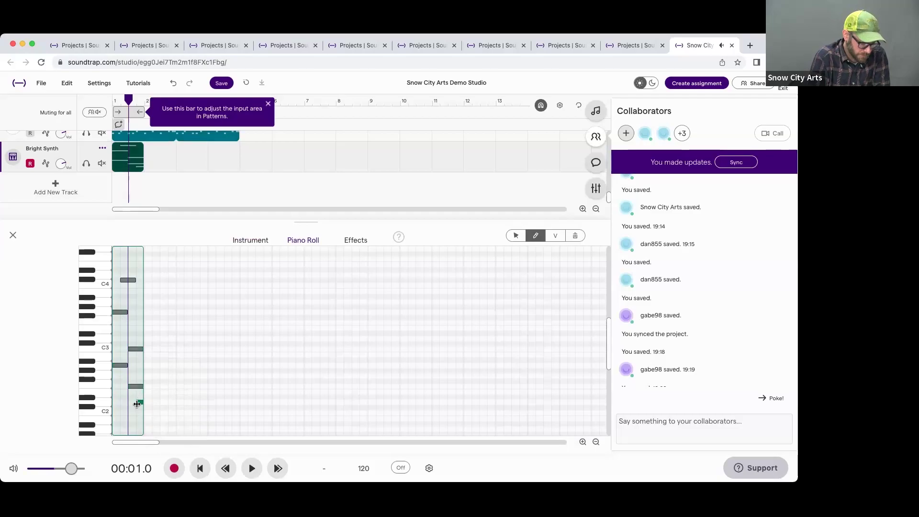
left_click(139, 413)
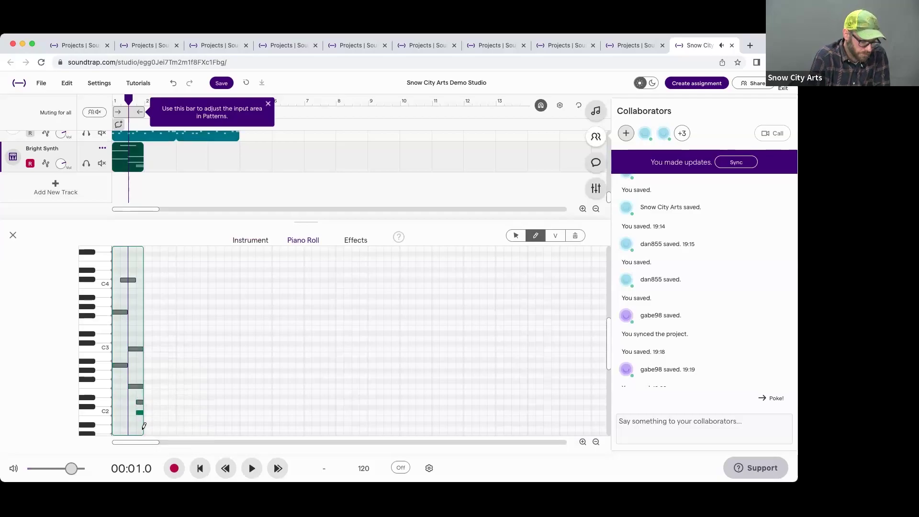
Step: Add a high note above C4 at the start of bar 2 and stack three notes from C4 downward in that bar's second half
left_click(149, 265)
left_click(151, 263)
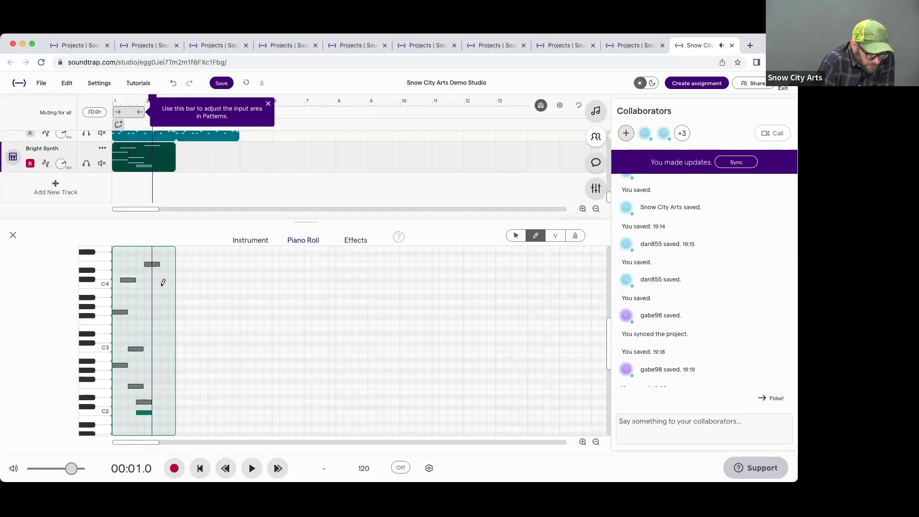
left_click(164, 285)
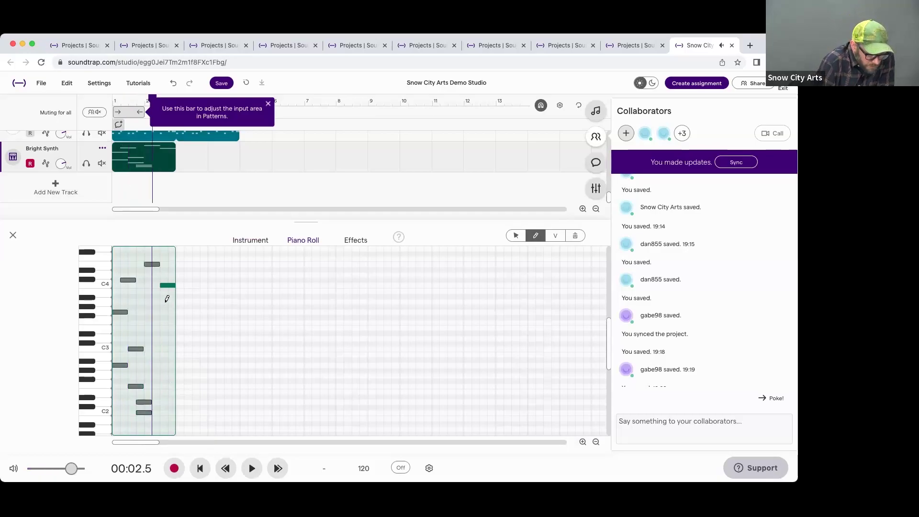
left_click(165, 306)
left_click_drag(168, 307, 167, 302)
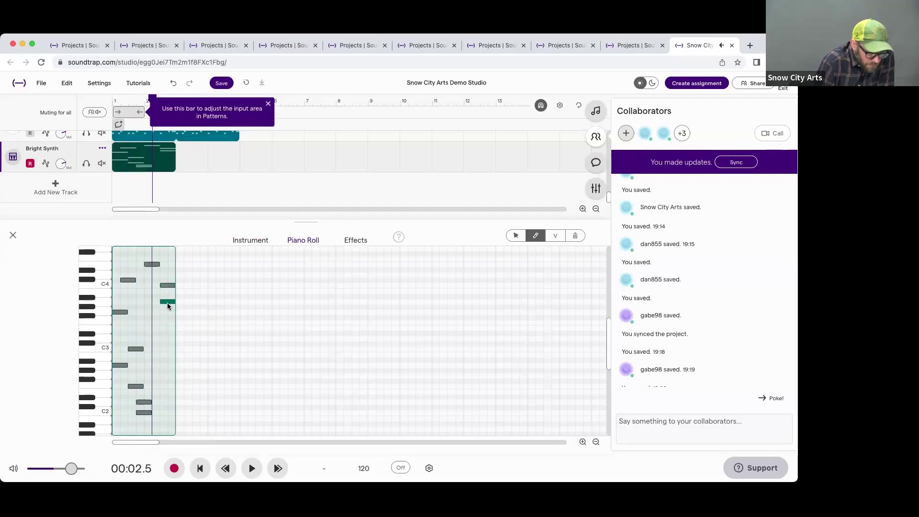
left_click(167, 328)
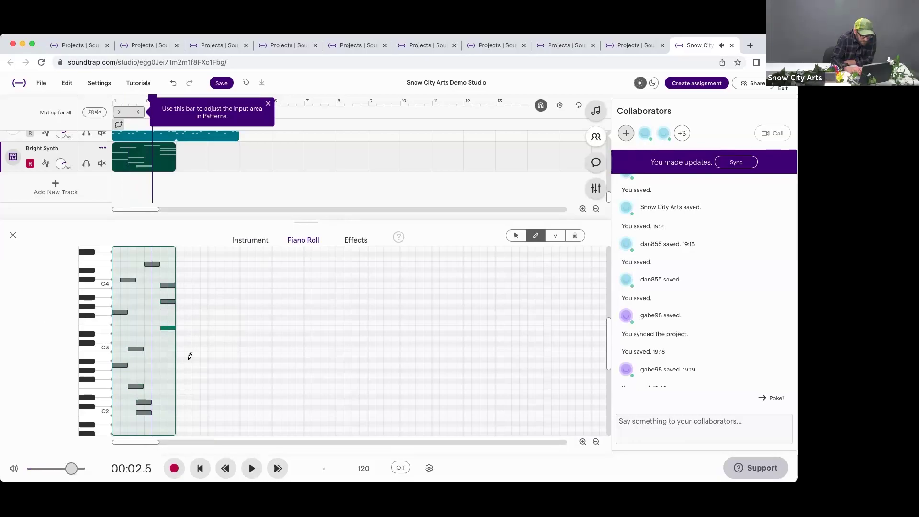
Step: Draw a descending line from C3 through bar 3 into bar 4 and stack a chord at the end of bar 4
left_click(183, 349)
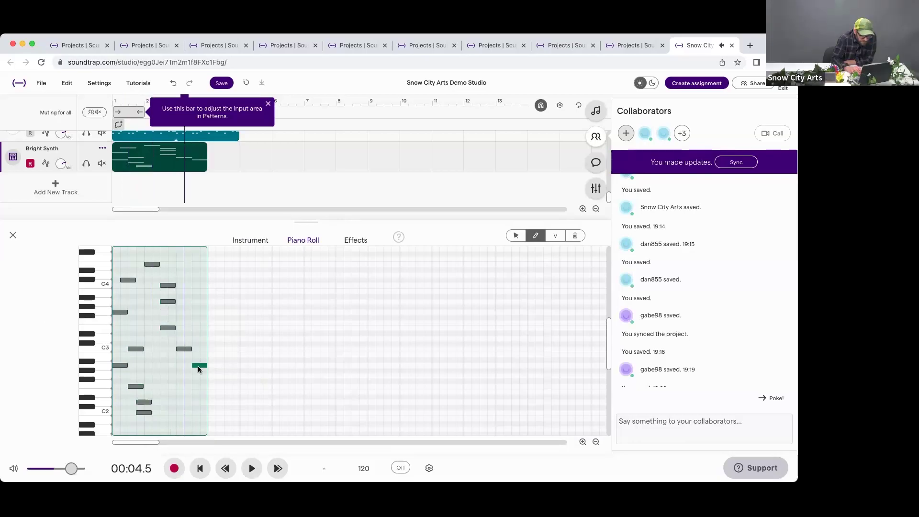
left_click(215, 386)
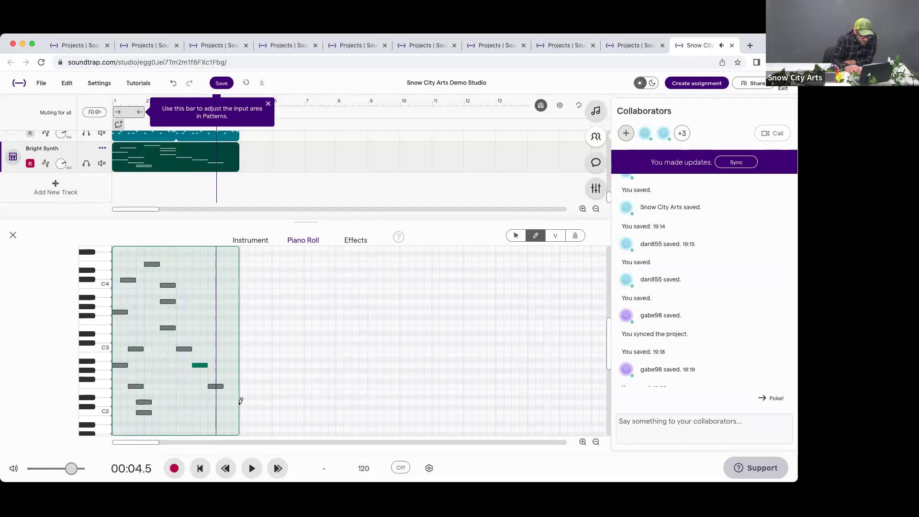
left_click(236, 386)
left_click(235, 366)
left_click(237, 301)
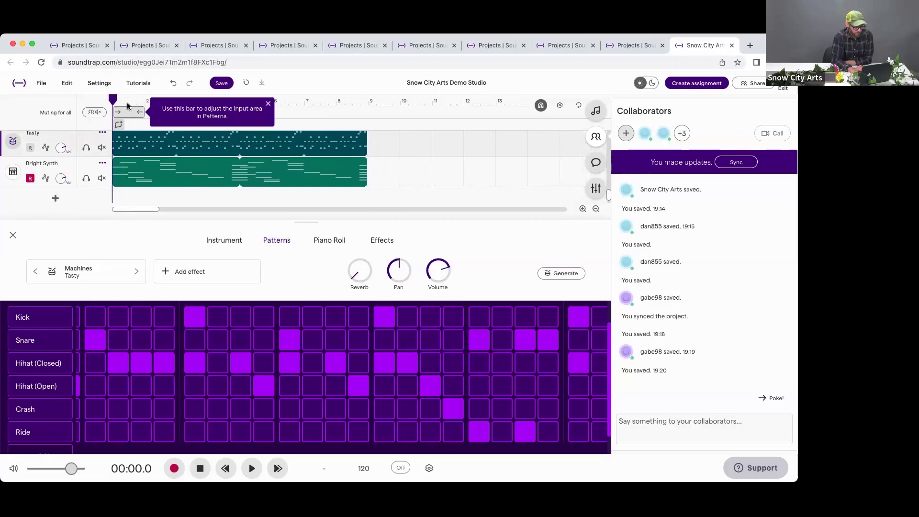
Step: Play the arrangement from the start to hear the looped Bright Synth melody with the drum tracks
key("space")
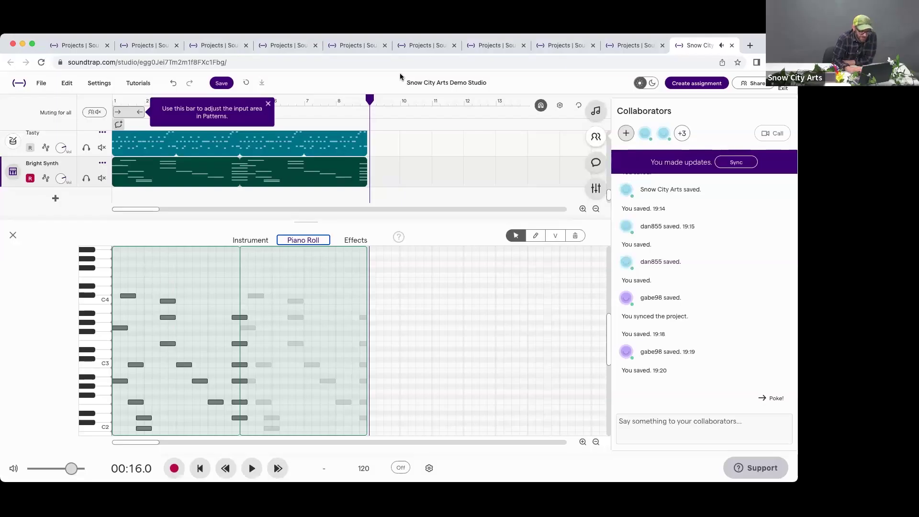
left_click(113, 100)
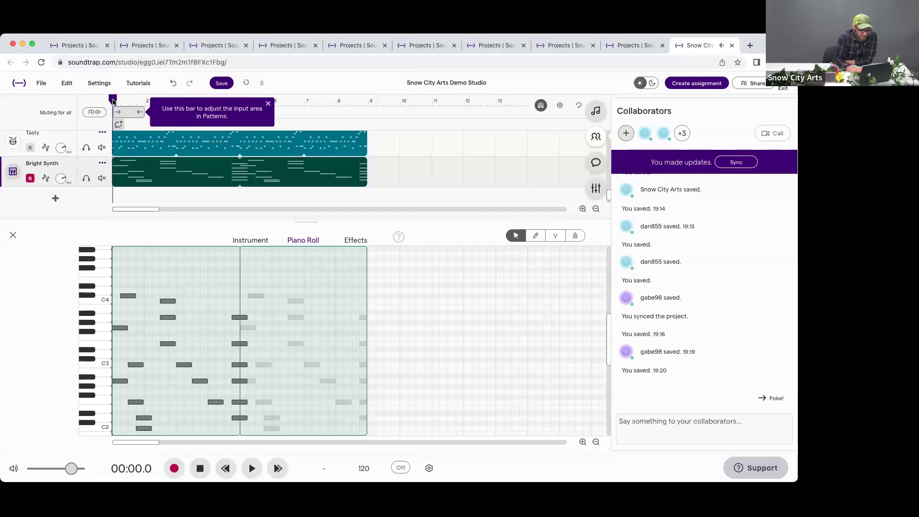
key("space")
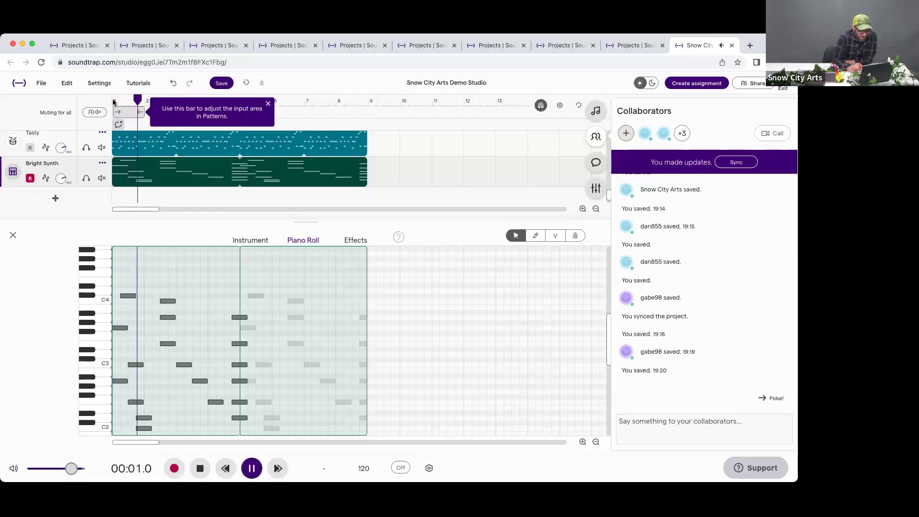
key("space")
scroll(136, 277, "down", 1)
scroll(136, 278, "down", 2)
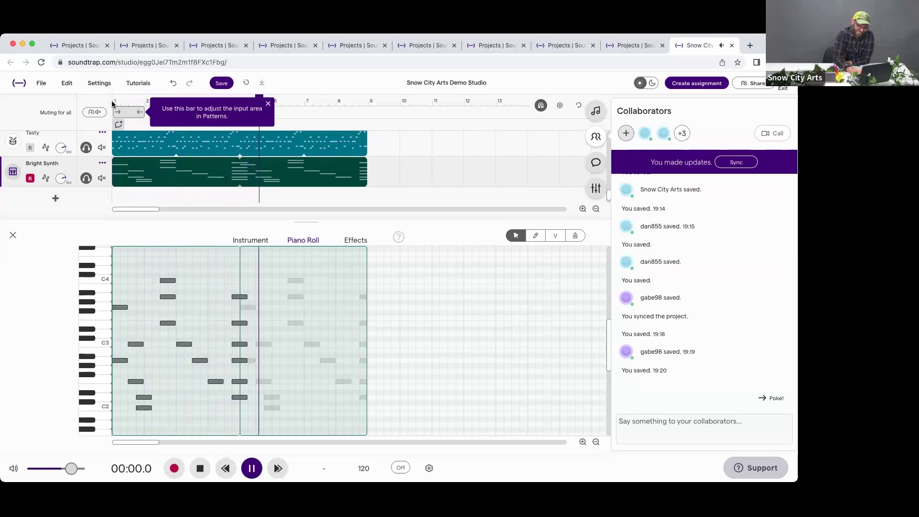
key("space")
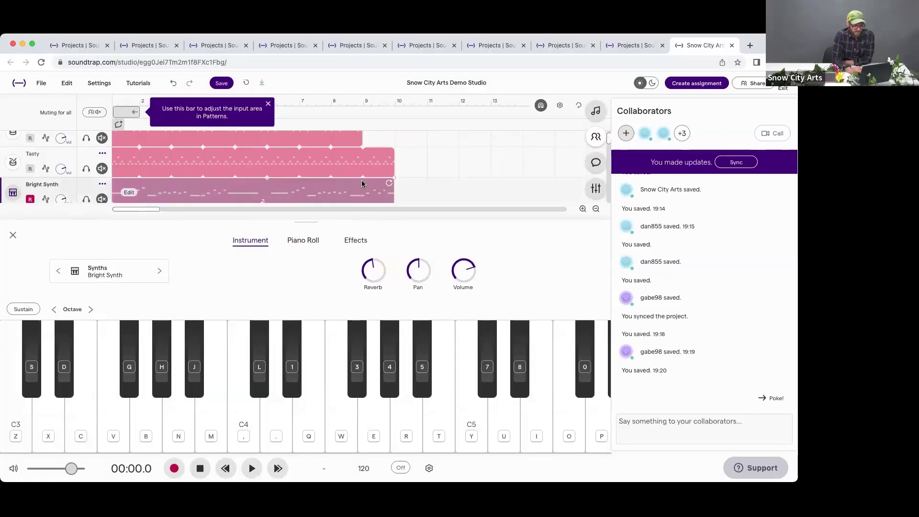
Step: Extend the topmost Tasty drum loop to bar 10 so it ends with the Tasty region below it
right_click(362, 158)
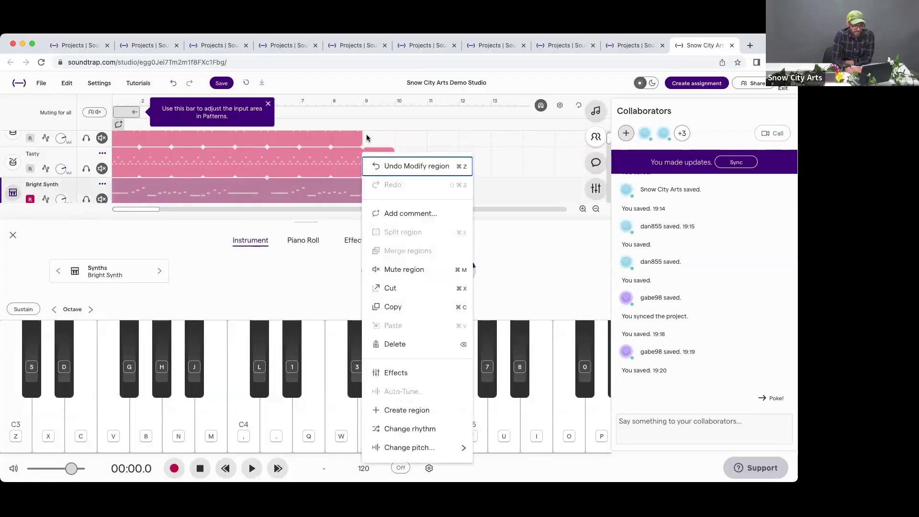
left_click(469, 144)
scroll(404, 140, "up", 1)
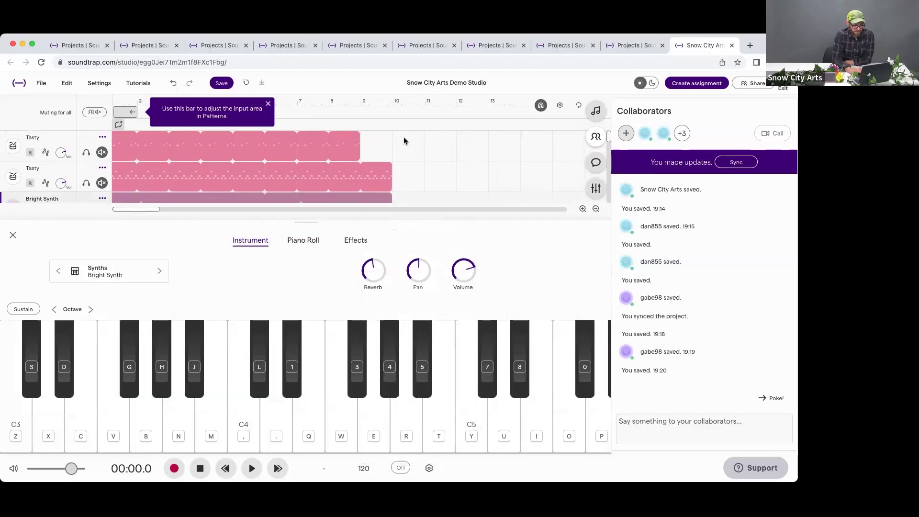
left_click_drag(359, 137, 382, 139)
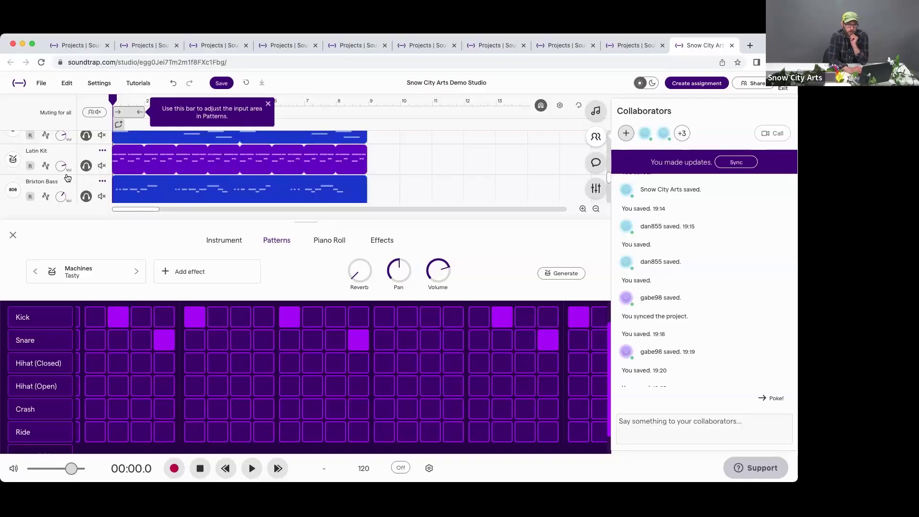
Step: Mute the Latin Kit track, solo it again, and look over the tracks above it
left_click(102, 166)
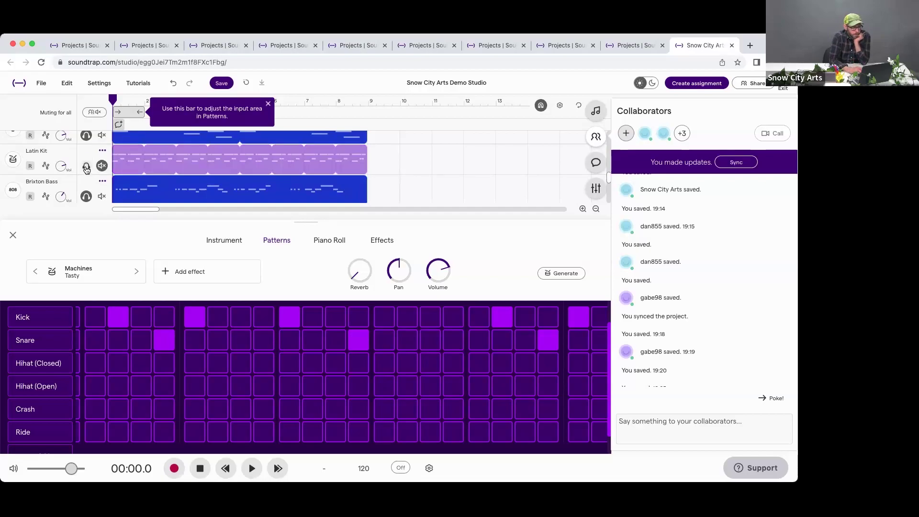
left_click(86, 168)
scroll(113, 159, "up", 3)
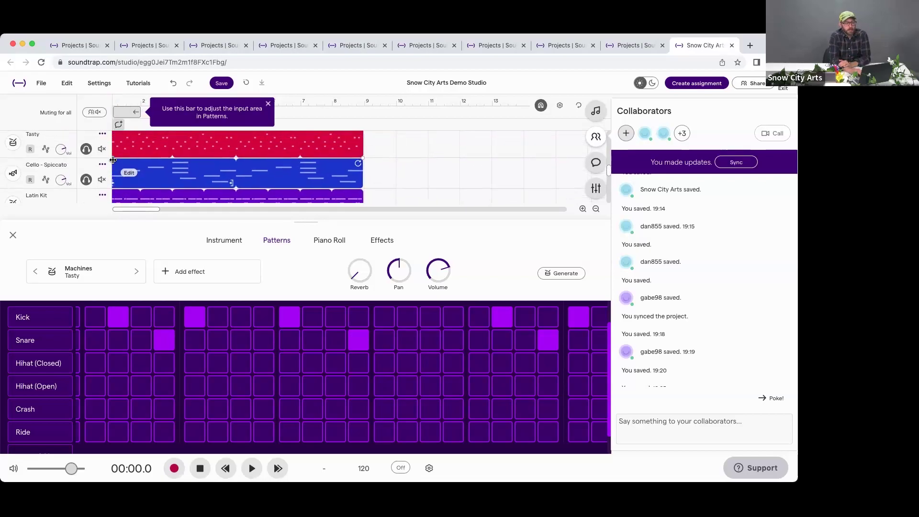
scroll(113, 159, "up", 1)
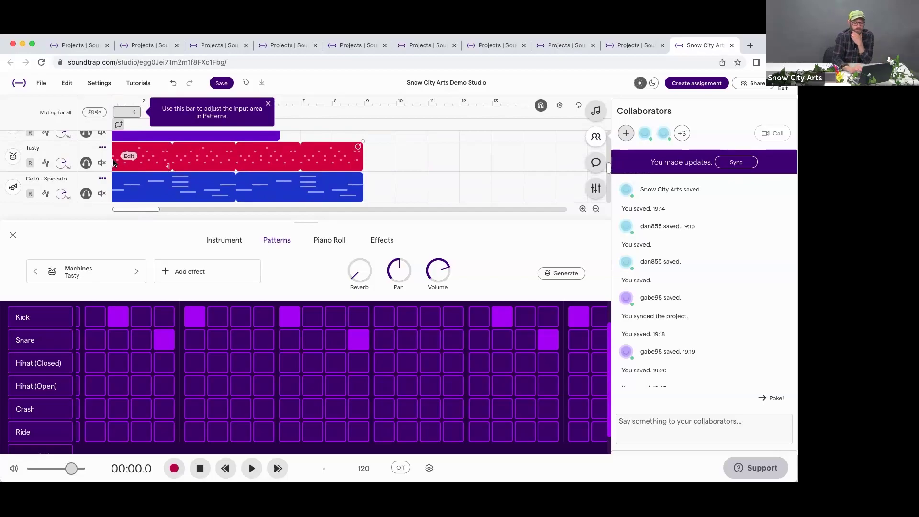
scroll(113, 163, "up", 5)
scroll(113, 163, "left", 3)
scroll(113, 163, "up", 1)
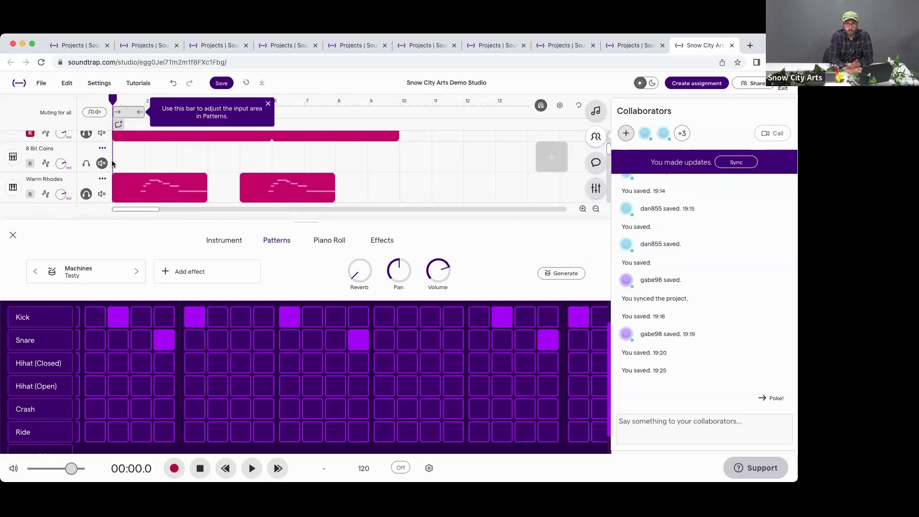
scroll(113, 163, "up", 5)
scroll(114, 163, "left", 1)
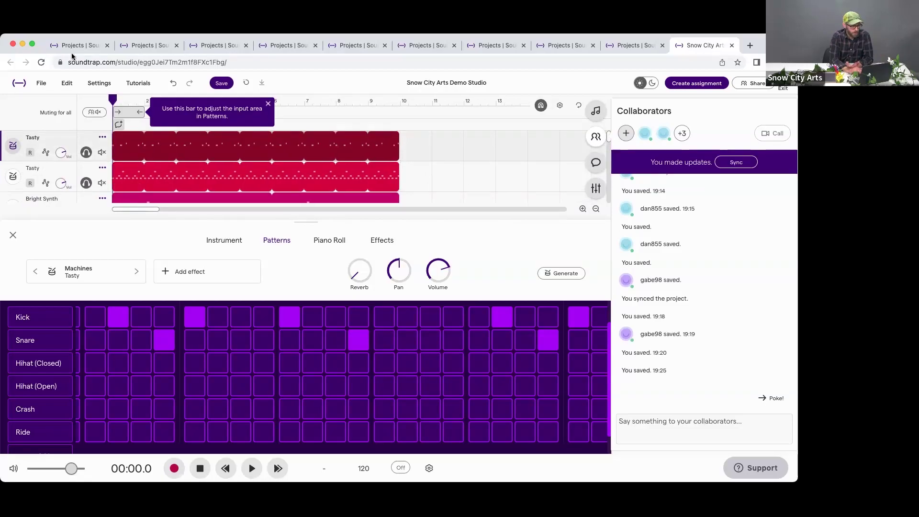
left_click(66, 84)
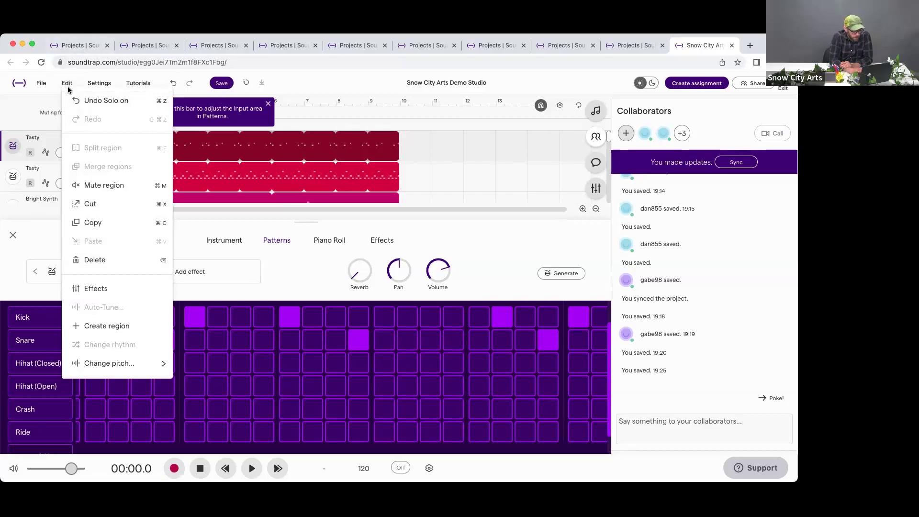
left_click(424, 154)
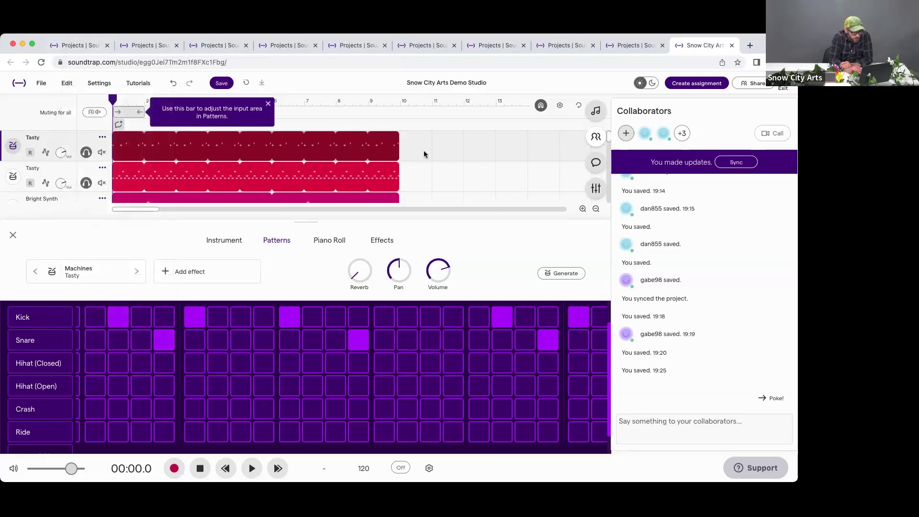
left_click(84, 110)
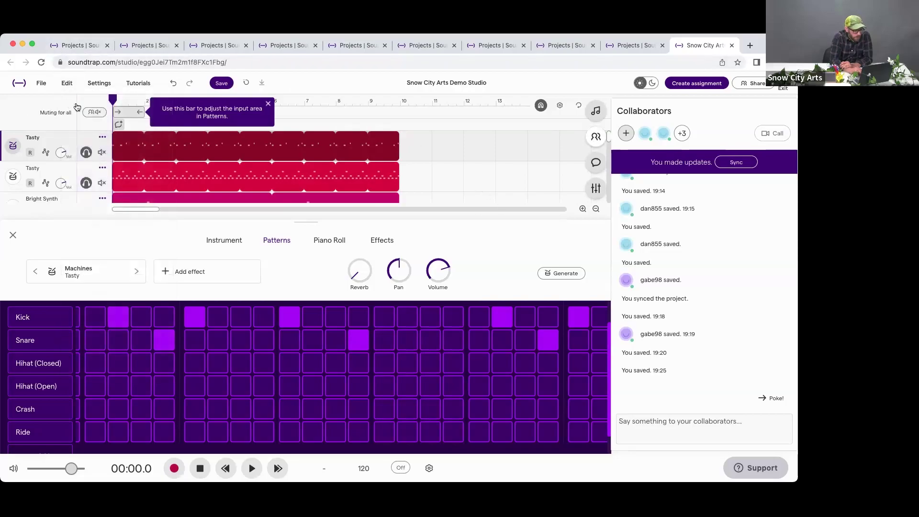
left_click(52, 113)
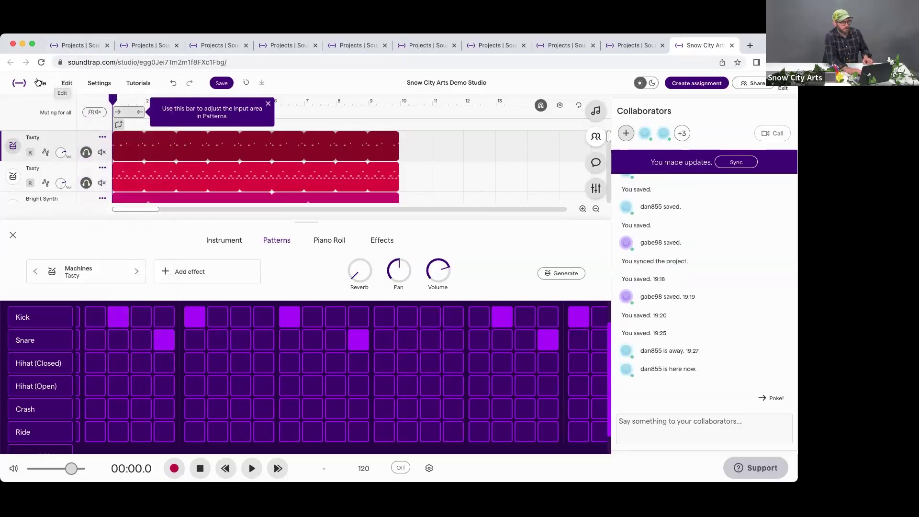
left_click(41, 85)
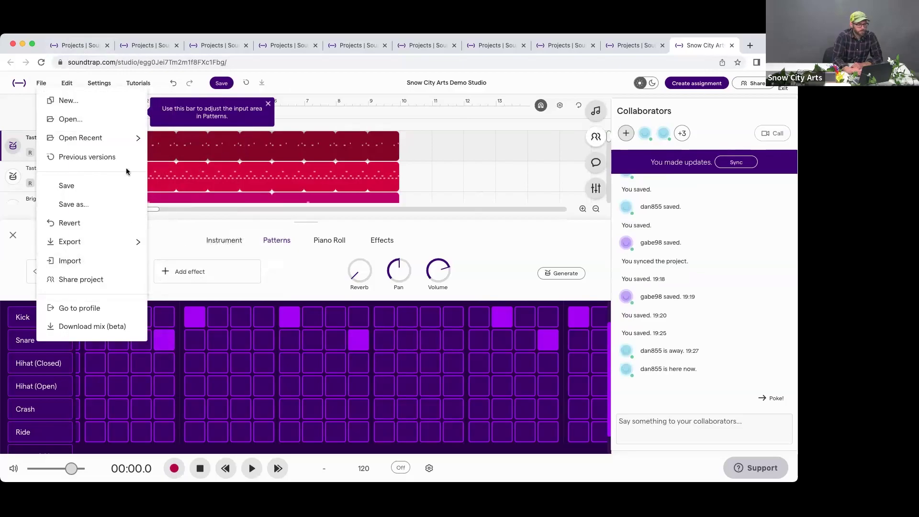
Step: Leave the studio for the project list, saving the changes, and open the ART PARTY COLLABORATIONS folder
left_click(26, 88)
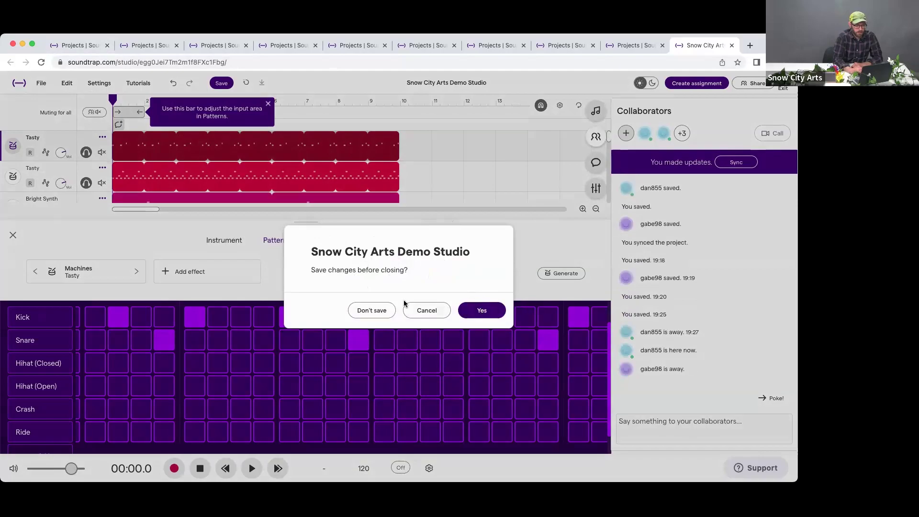
left_click(478, 311)
left_click(242, 232)
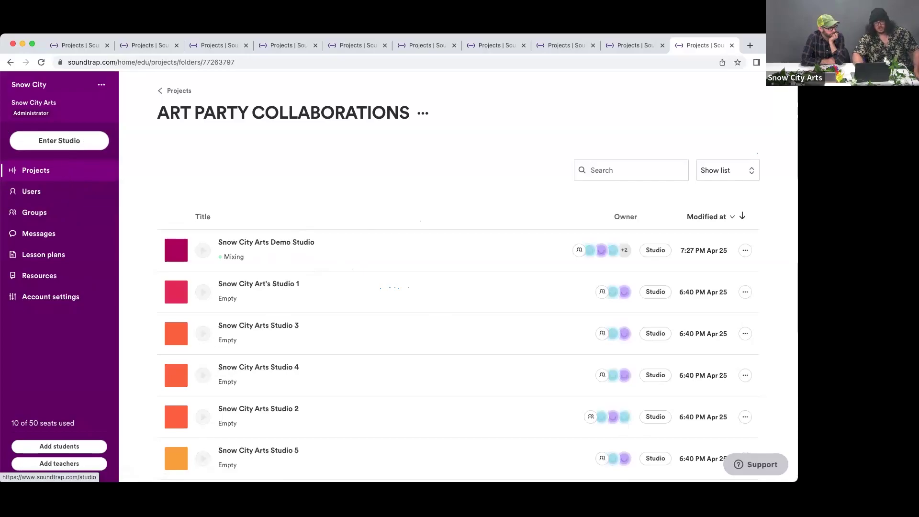
left_click(107, 143)
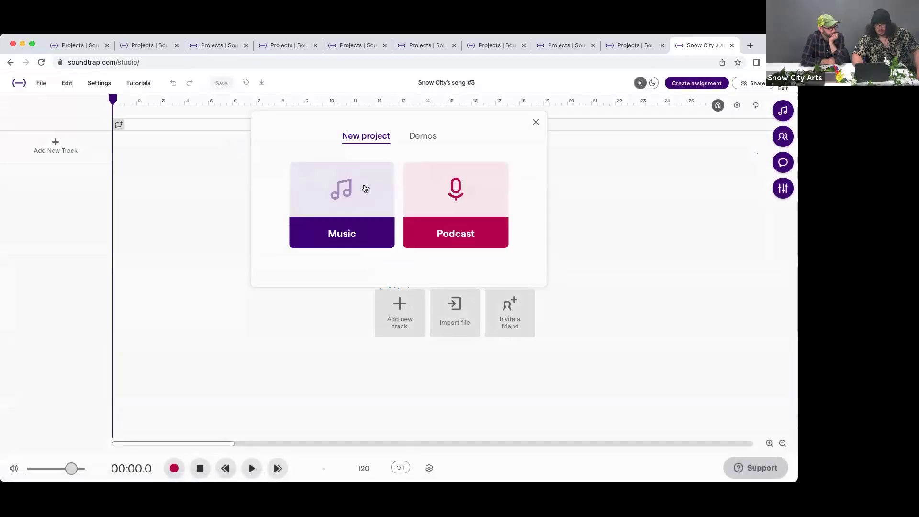
left_click(343, 235)
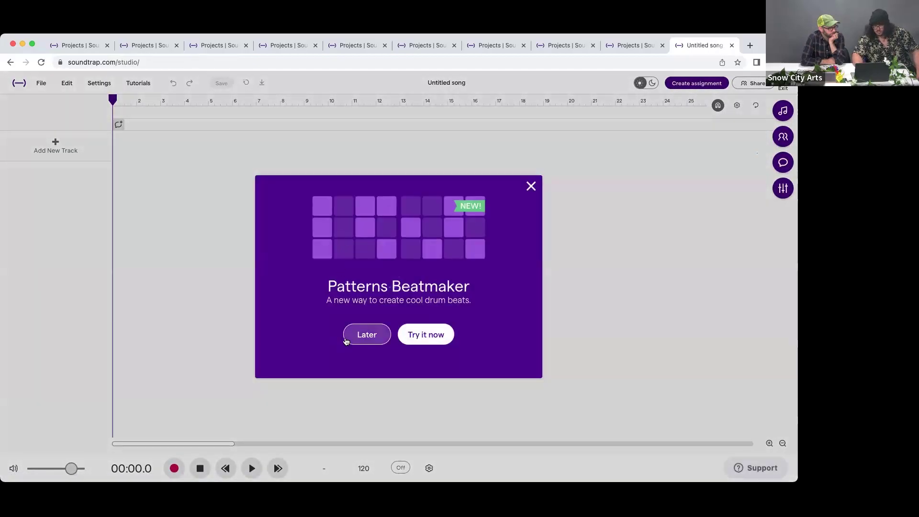
left_click(529, 186)
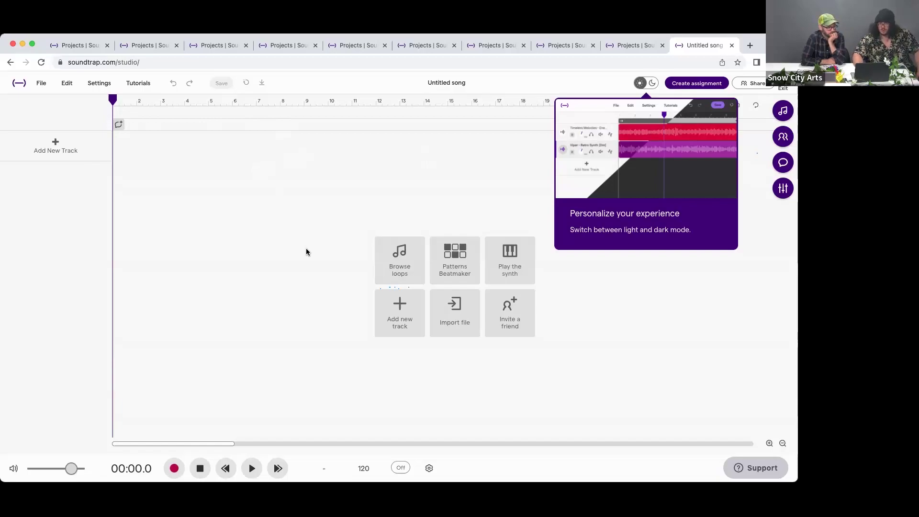
left_click(20, 84)
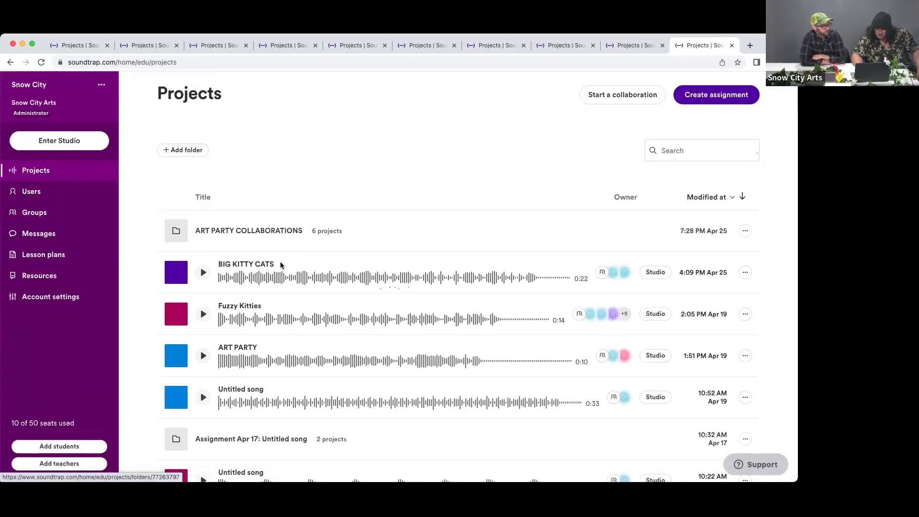
Step: Open the Snow City Arts Demo Studio project from the ART PARTY COLLABORATIONS folder
scroll(281, 265, "down", 1)
scroll(281, 264, "down", 1)
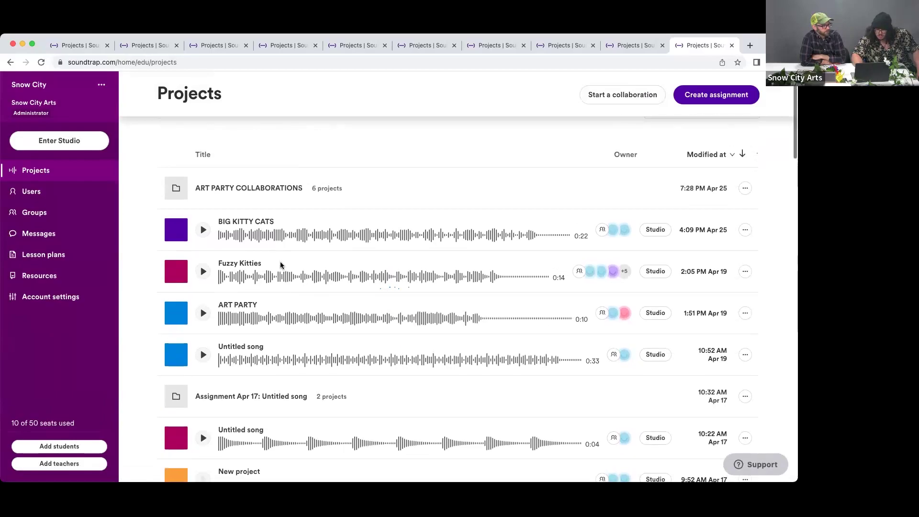
scroll(281, 263, "up", 1)
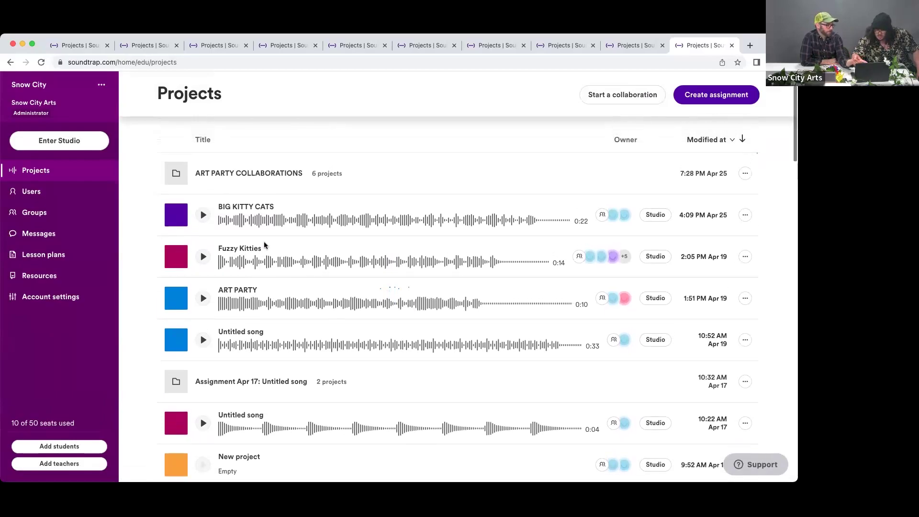
left_click(224, 176)
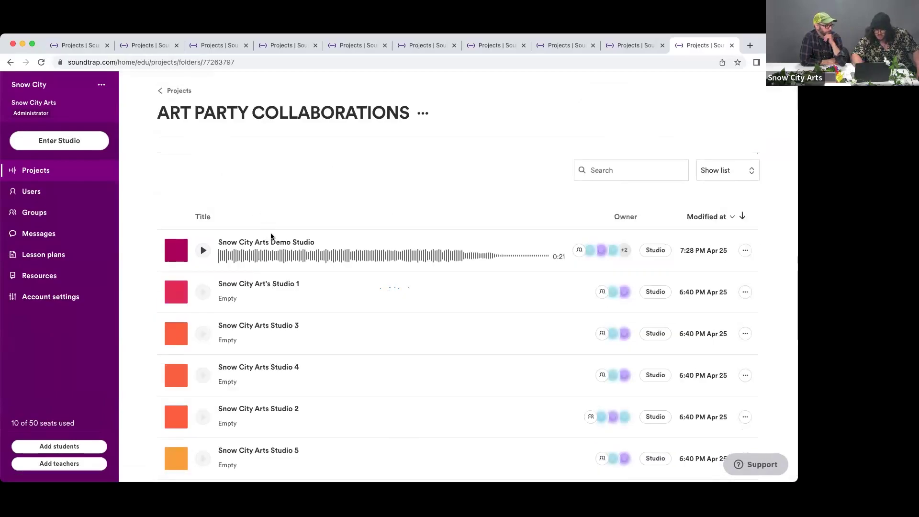
left_click(249, 241)
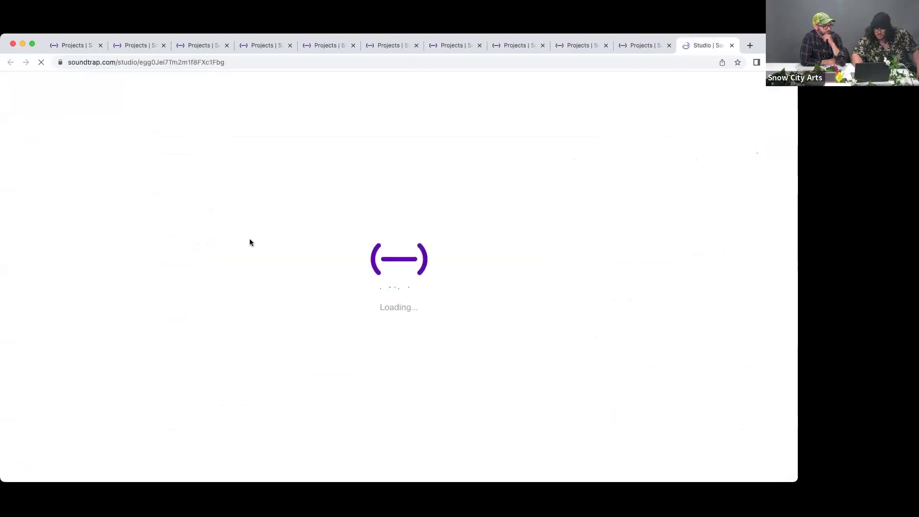